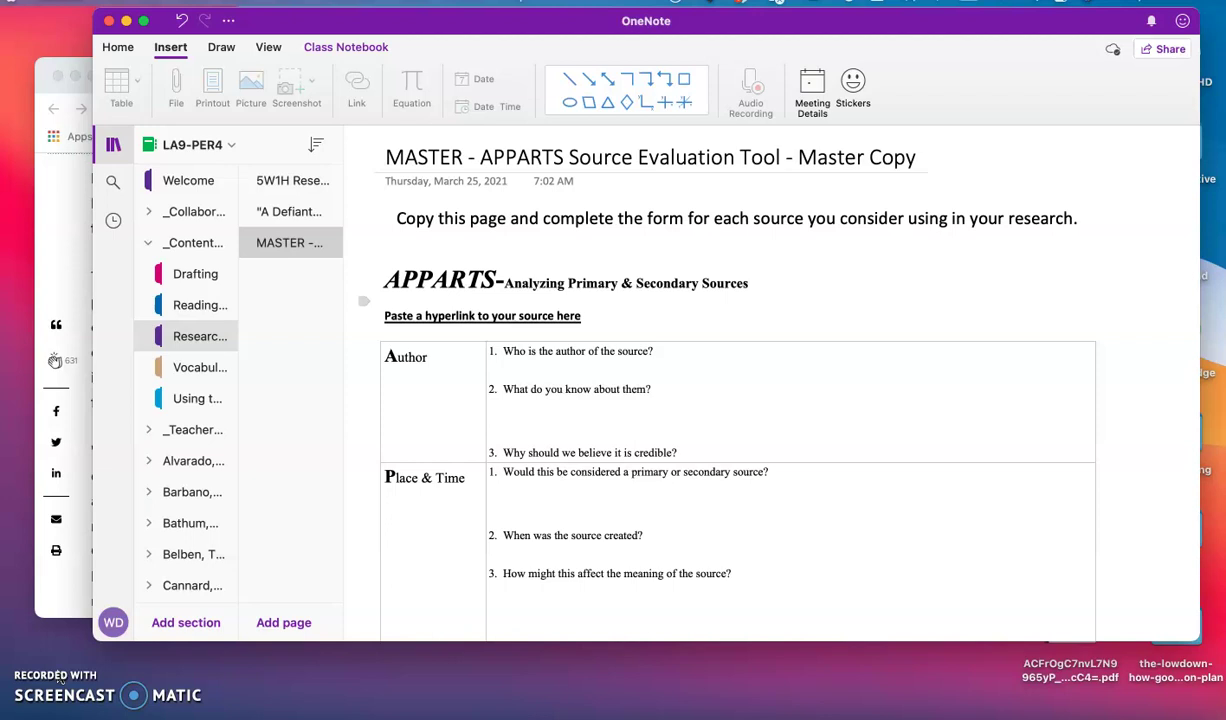
Duplicate the "MASTER - APPARTS Source Evaluation Tool - Master Copy" page within the Research Notes section.
left_click(461, 22)
left_click_drag(461, 22, 476, 40)
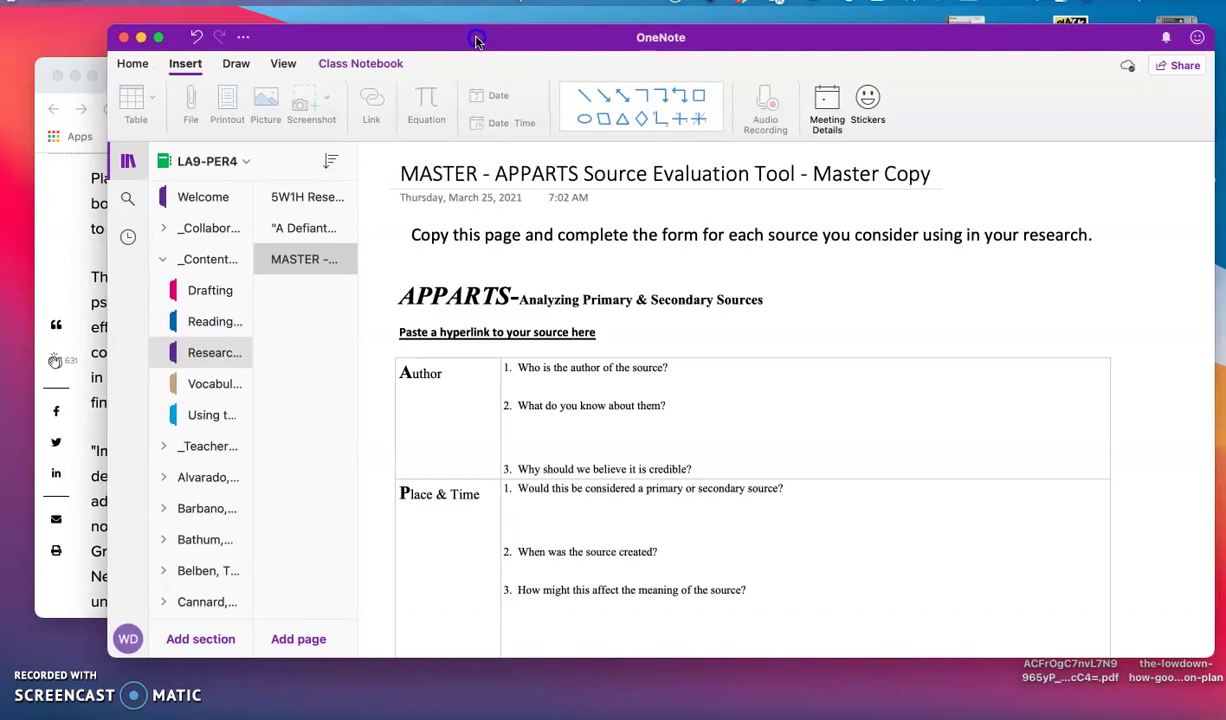
left_click(218, 353)
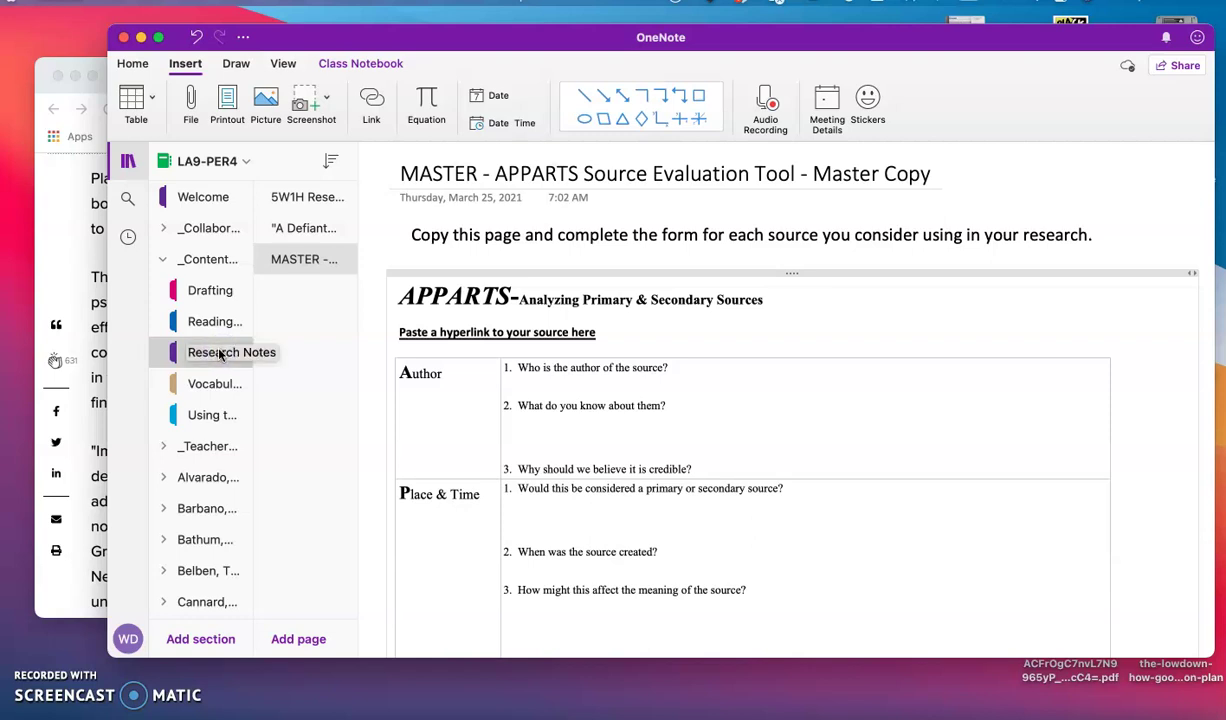
left_click(277, 257)
mouse_move(280, 259)
left_mouse_down()
mouse_move(536, 241)
mouse_move(519, 177)
left_mouse_up()
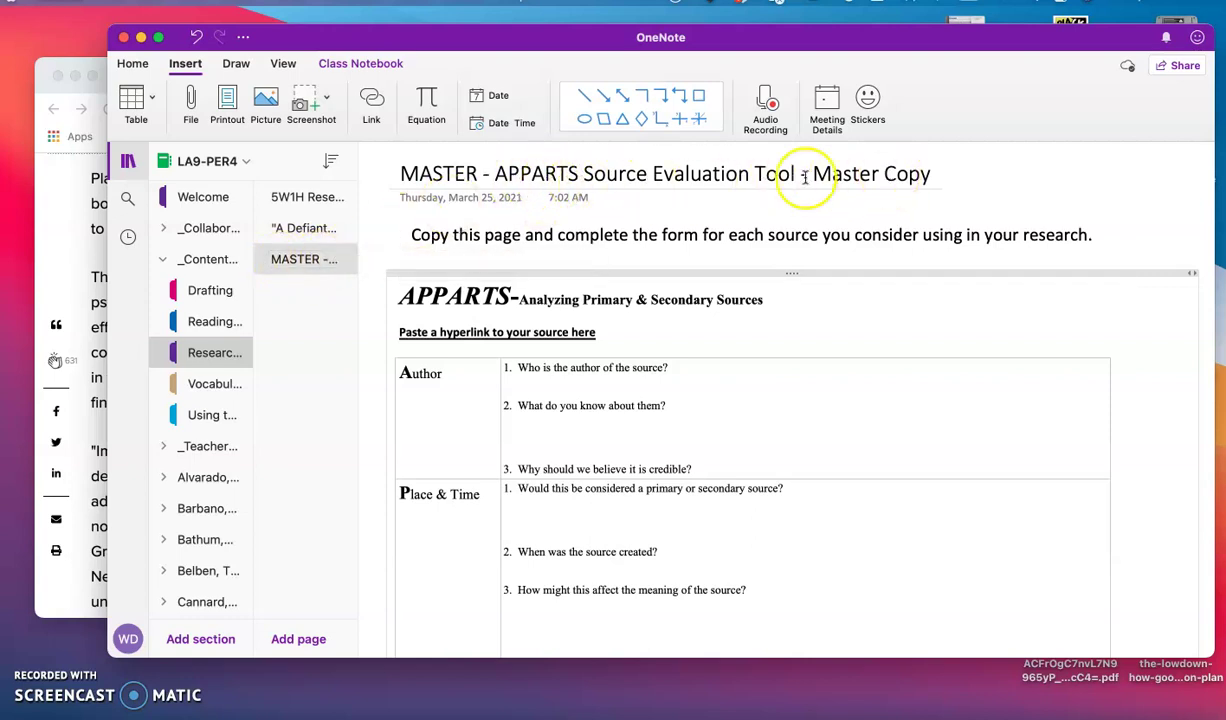
right_click(310, 259)
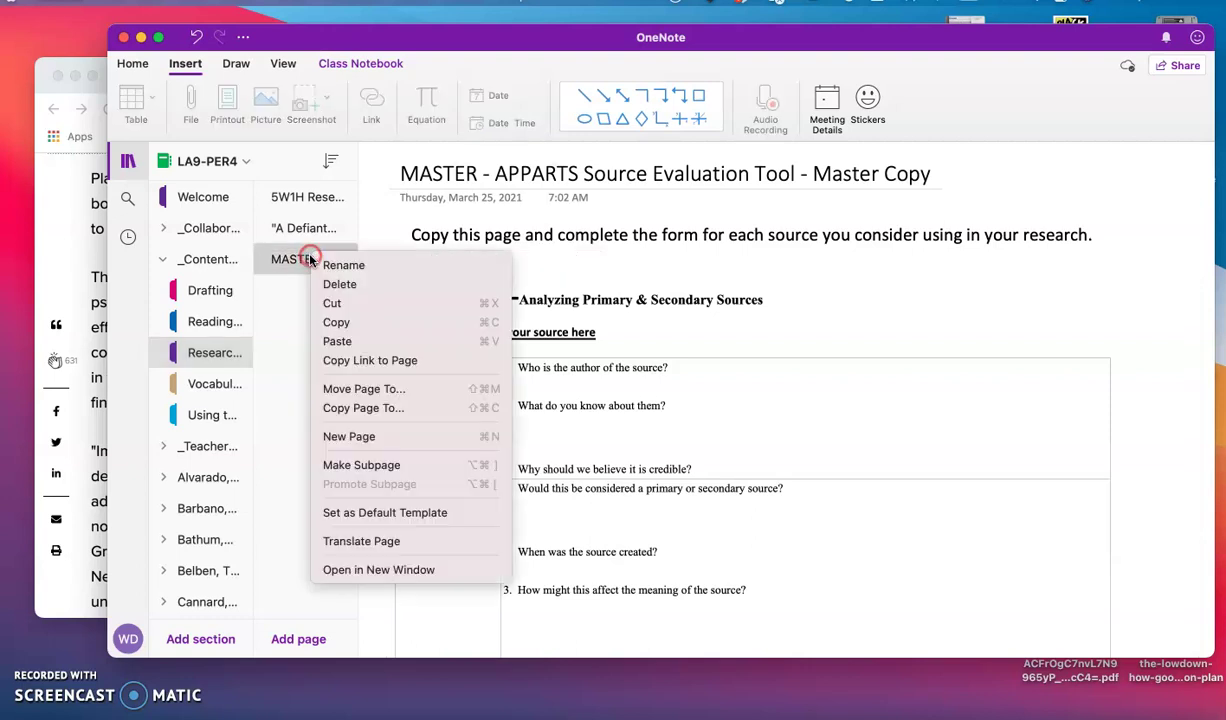
left_click(339, 325)
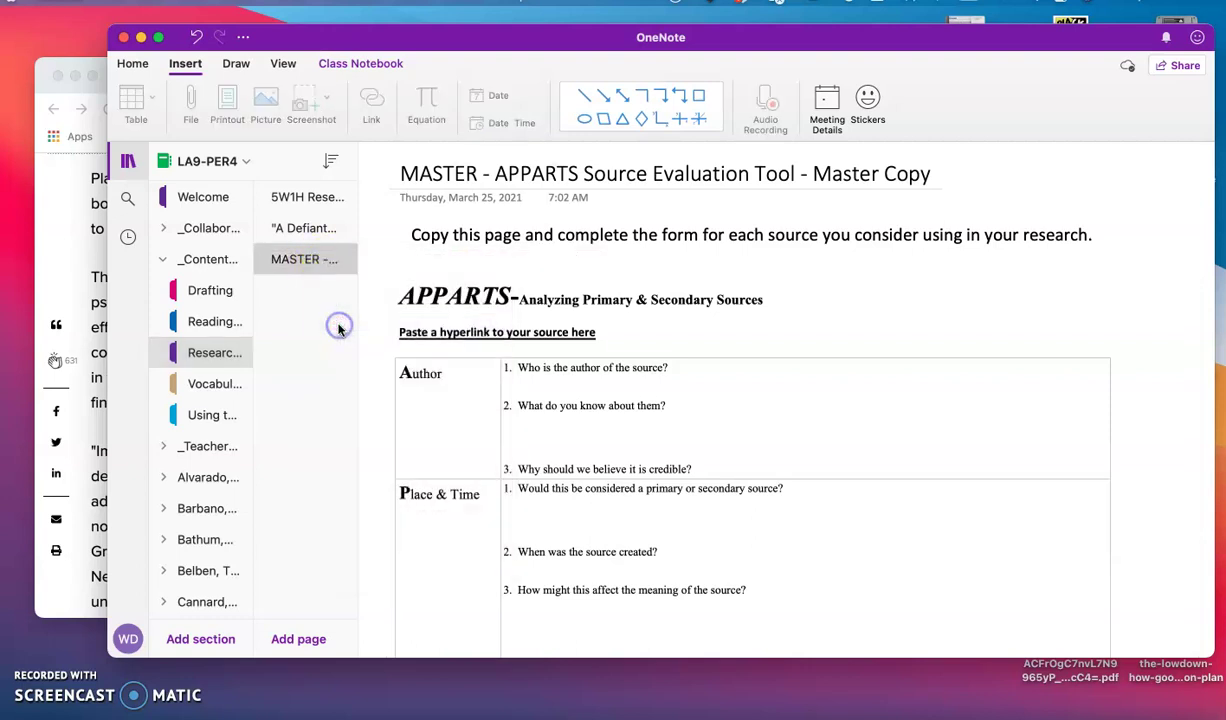
right_click(300, 312)
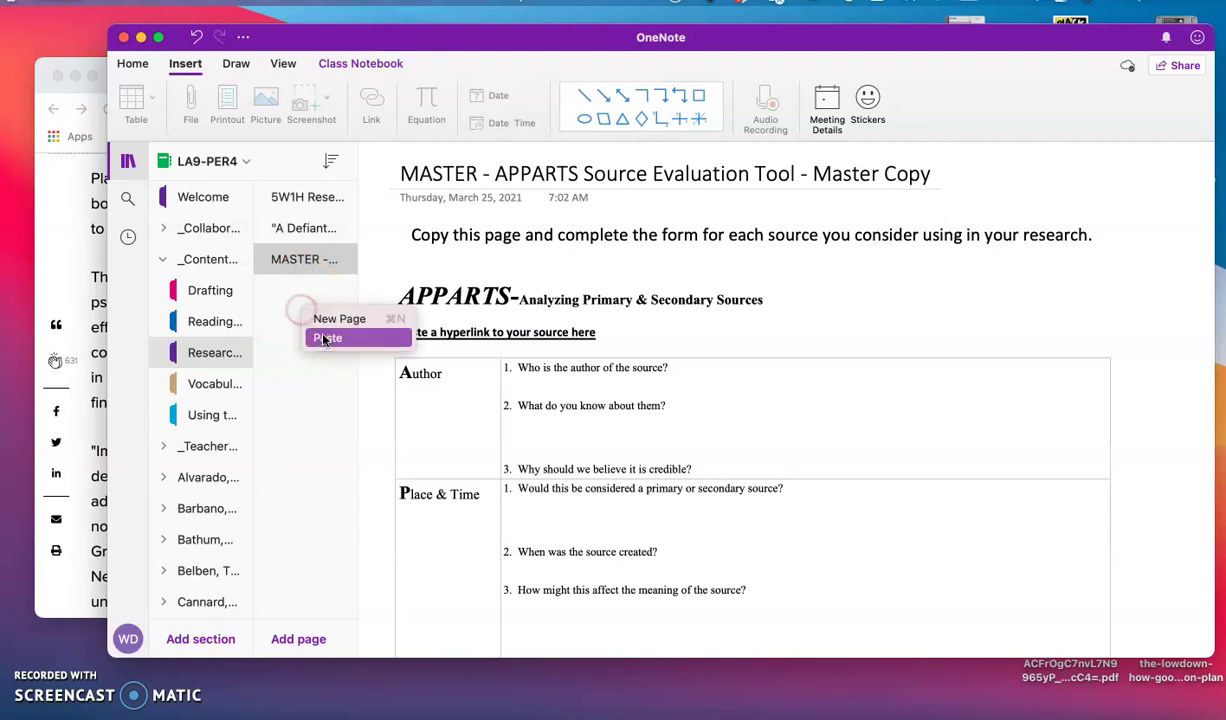
left_click(325, 337)
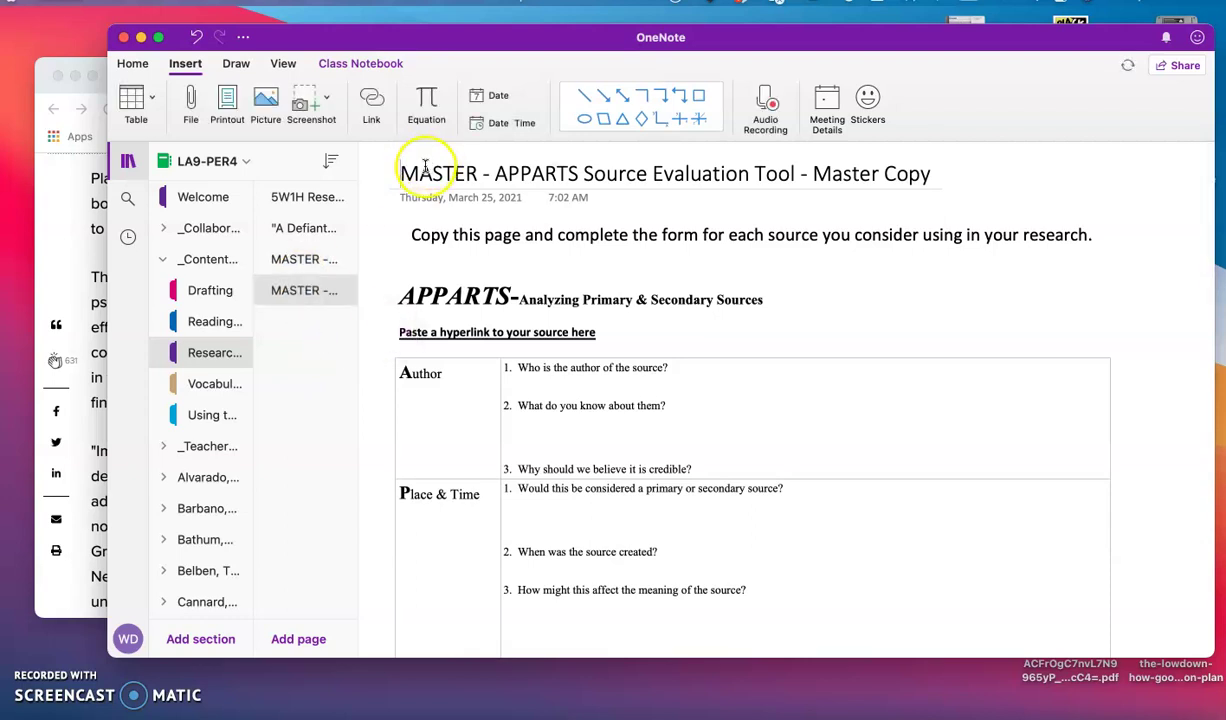
Replace the word "MASTER" with "Source 1" in the title of the copied page.
double_click(462, 174)
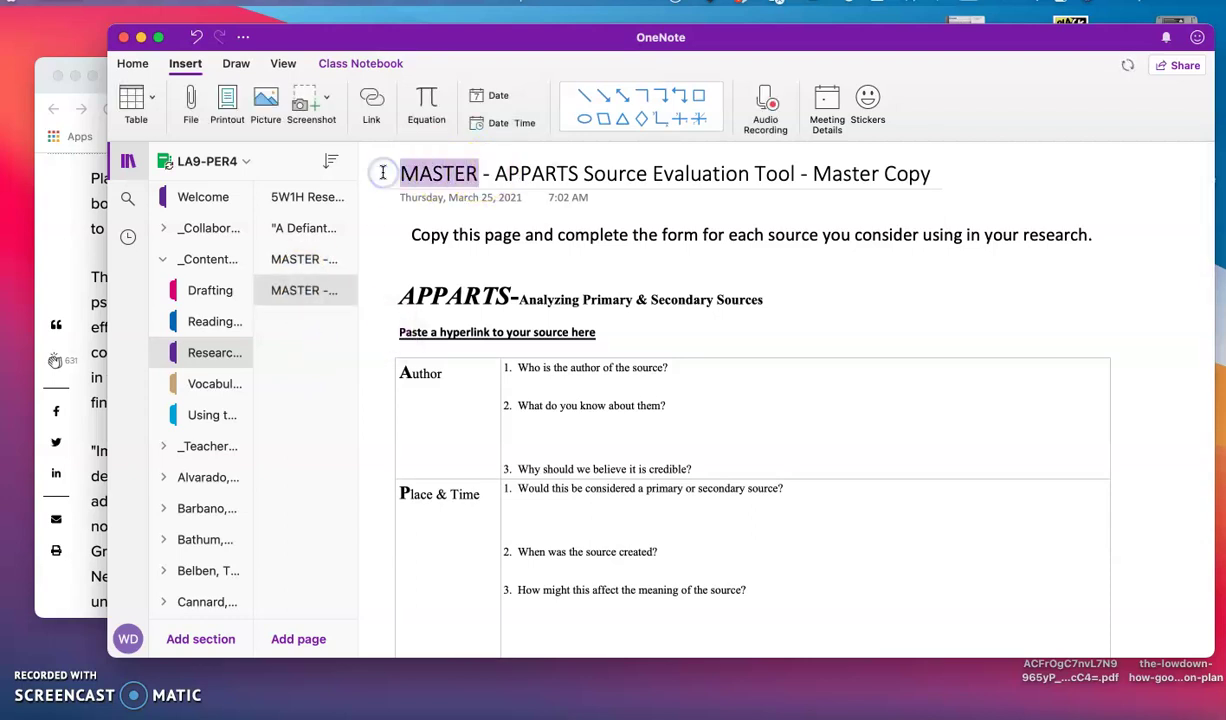
type("Source 1")
left_click(312, 290)
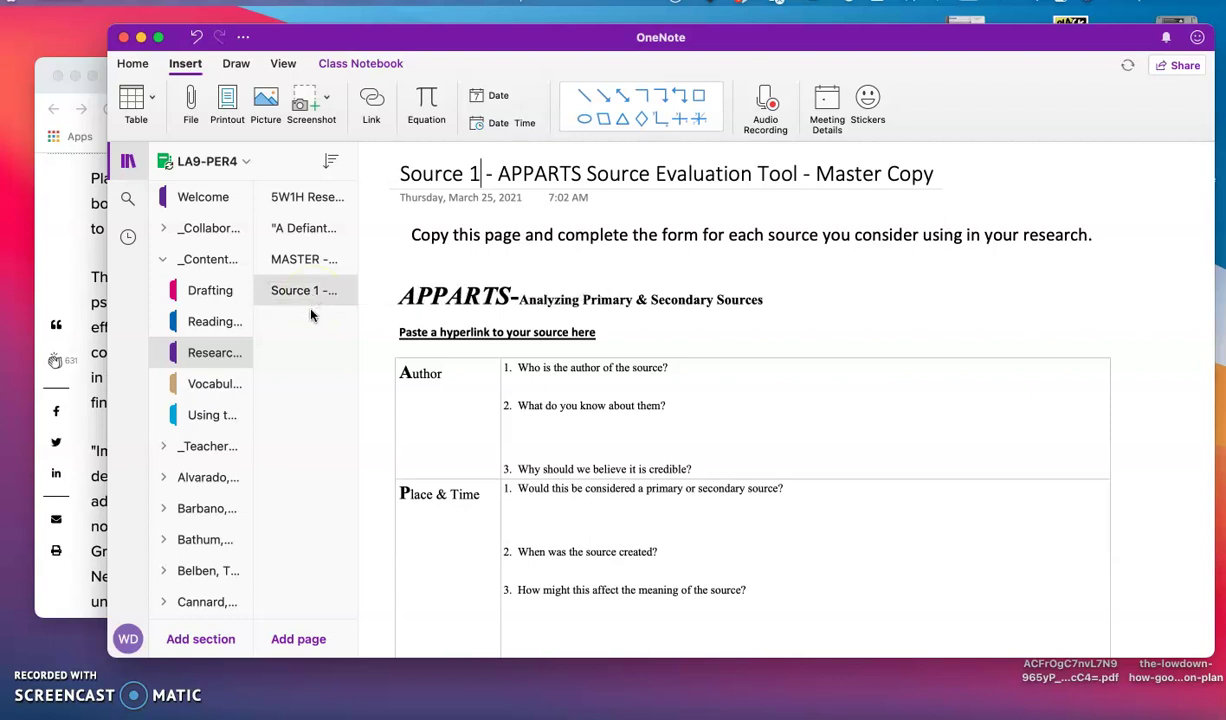
left_click(316, 291)
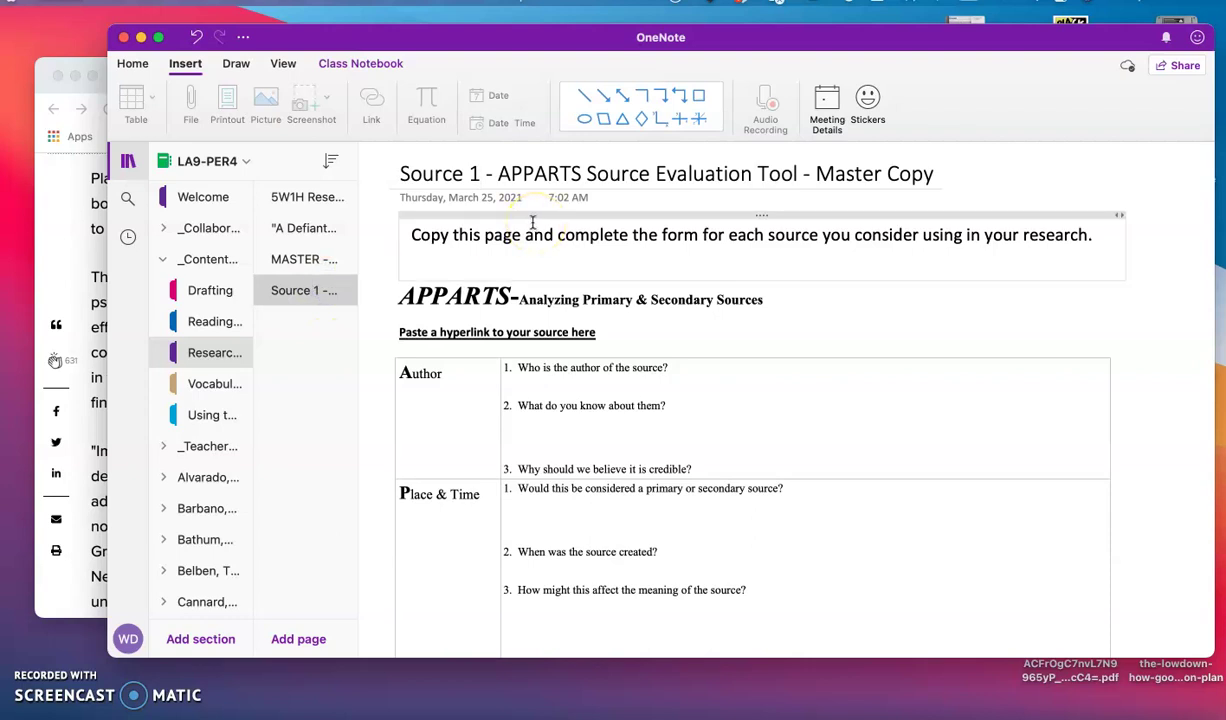
left_click(334, 300)
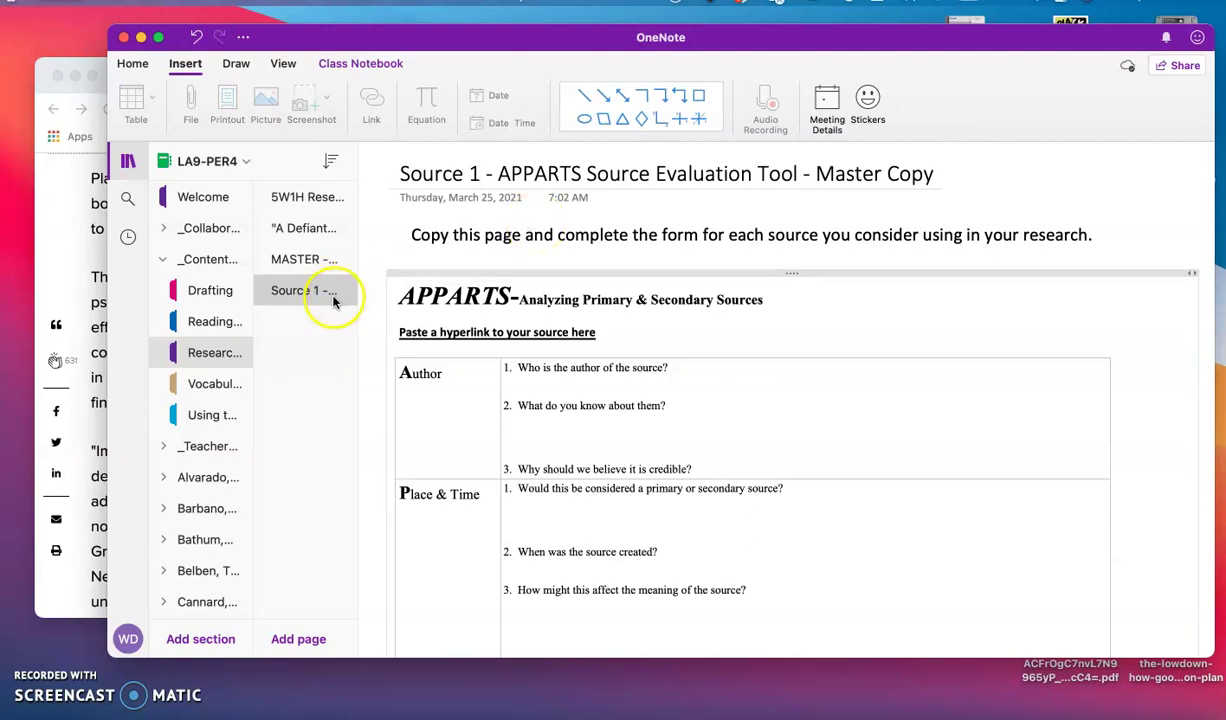
Copy the APA video game article's web address from Chrome and paste it after "Paste a hyperlink to your source here" in OneNote.
left_click(90, 283)
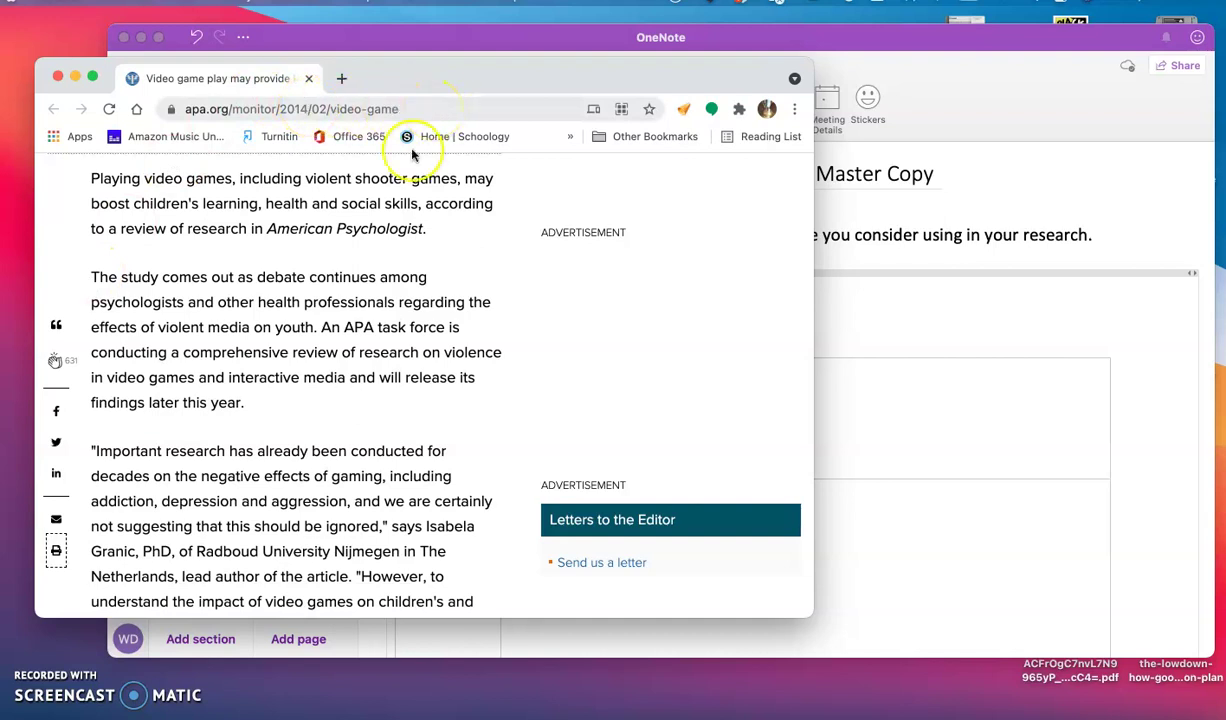
scroll(400, 225, "up", 10)
scroll(389, 229, "down", 1)
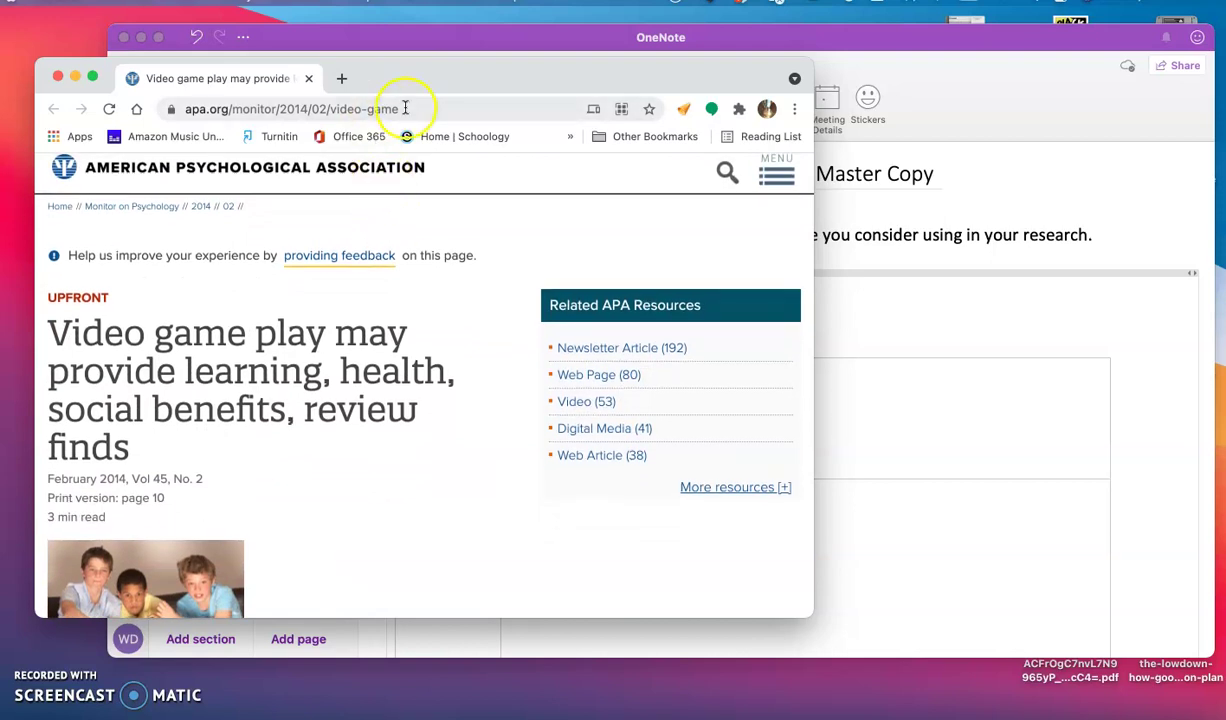
left_click_drag(401, 109, 115, 110)
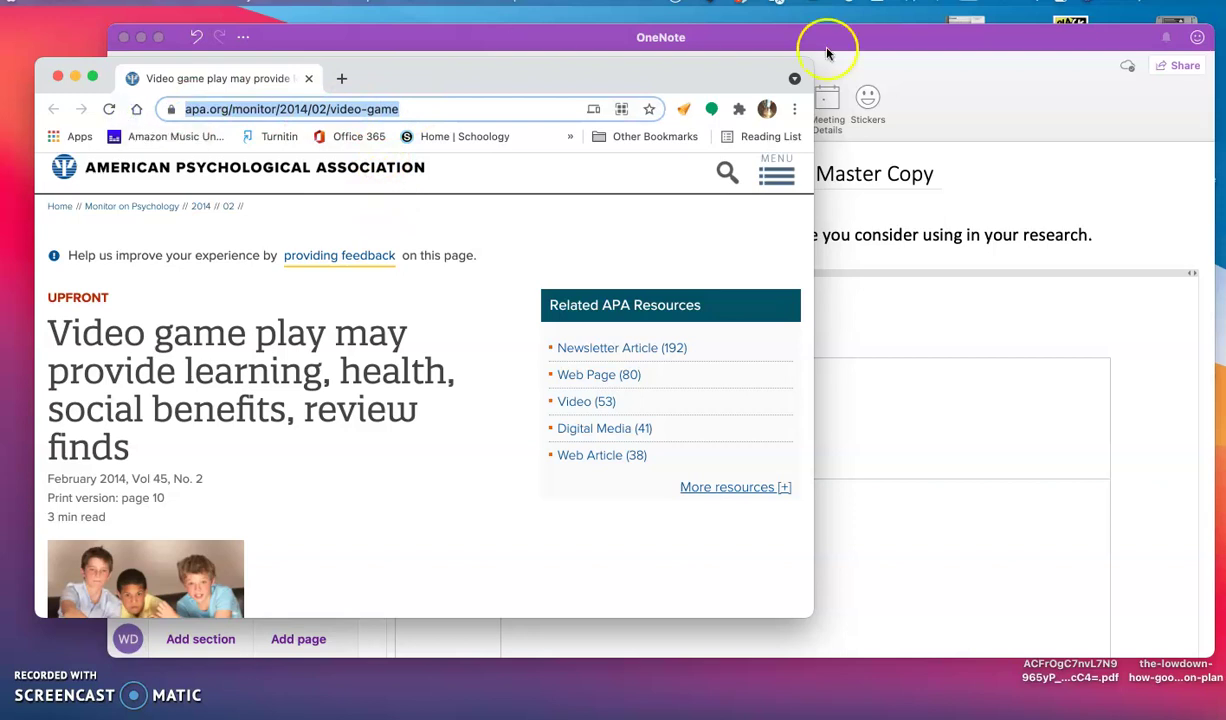
left_click(900, 55)
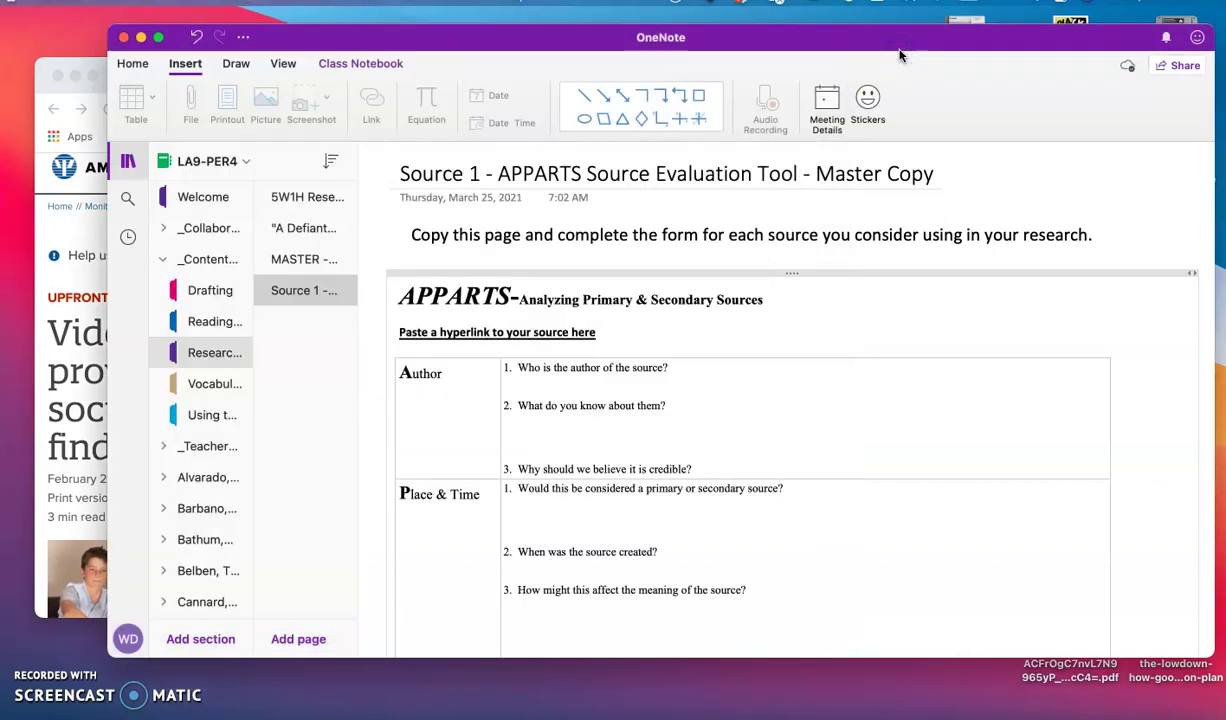
left_click(663, 330)
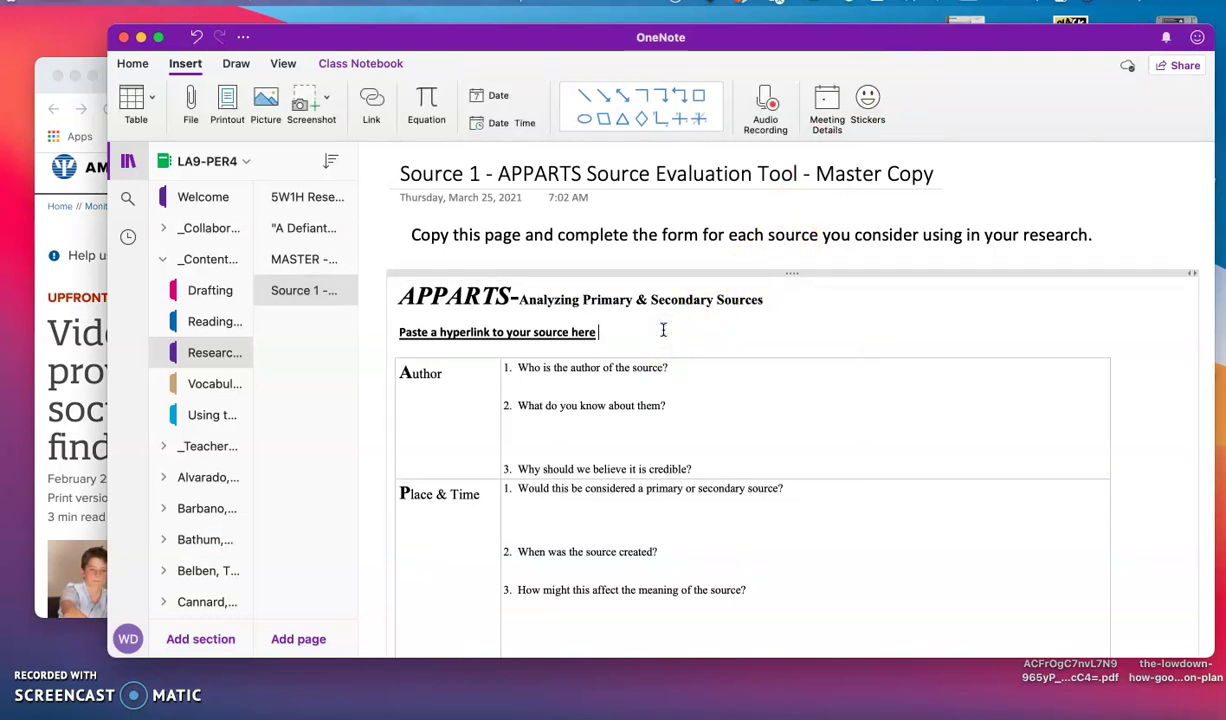
key("cmd+v")
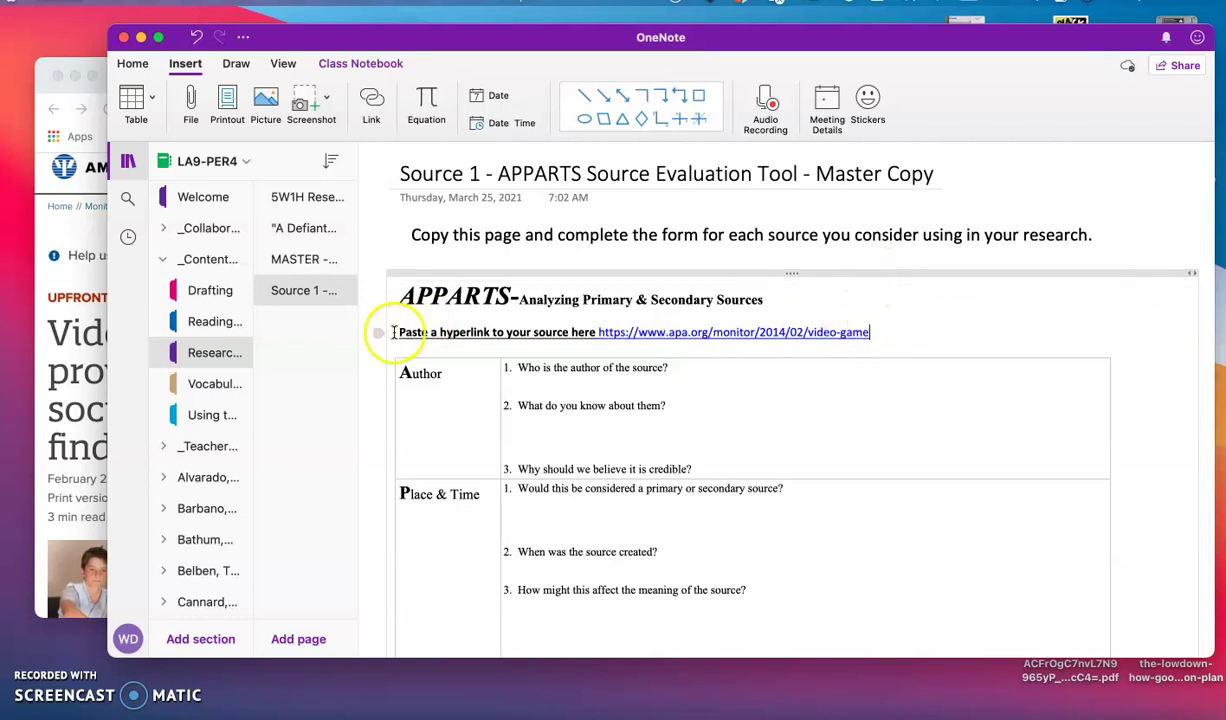
left_click(318, 350)
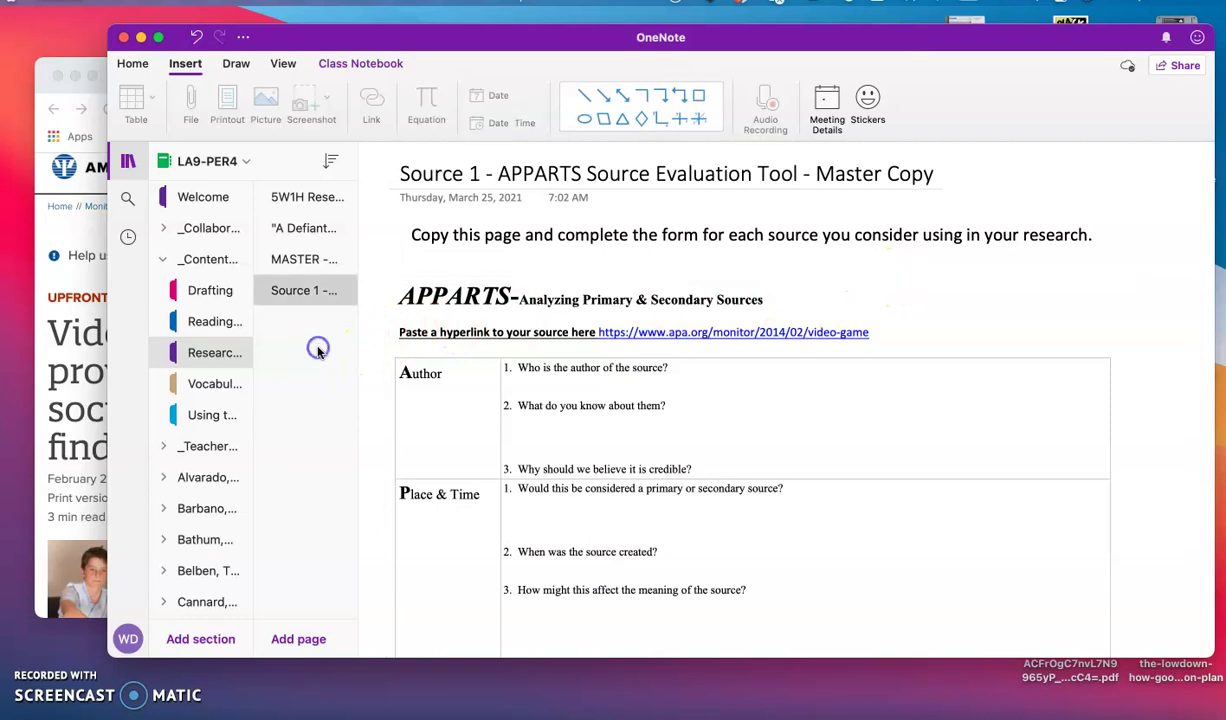
Switch to Chrome, look through the APA article and open its printer-friendly version.
left_click(78, 340)
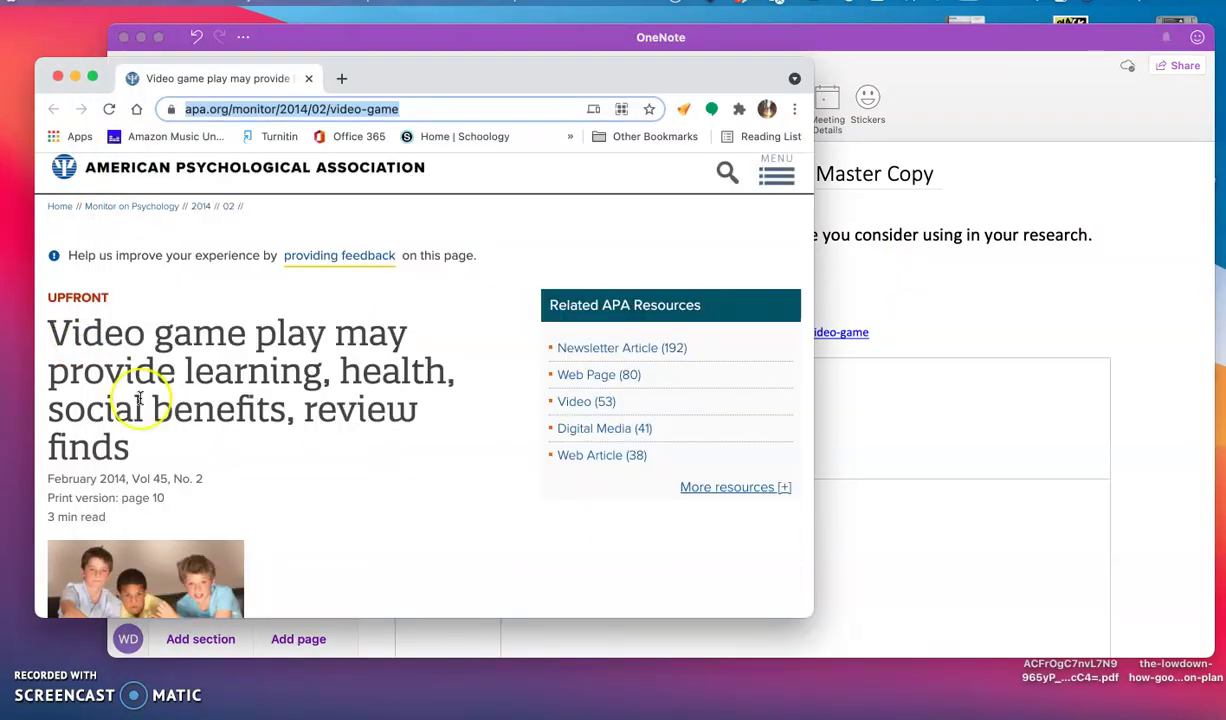
scroll(140, 398, "down", 5)
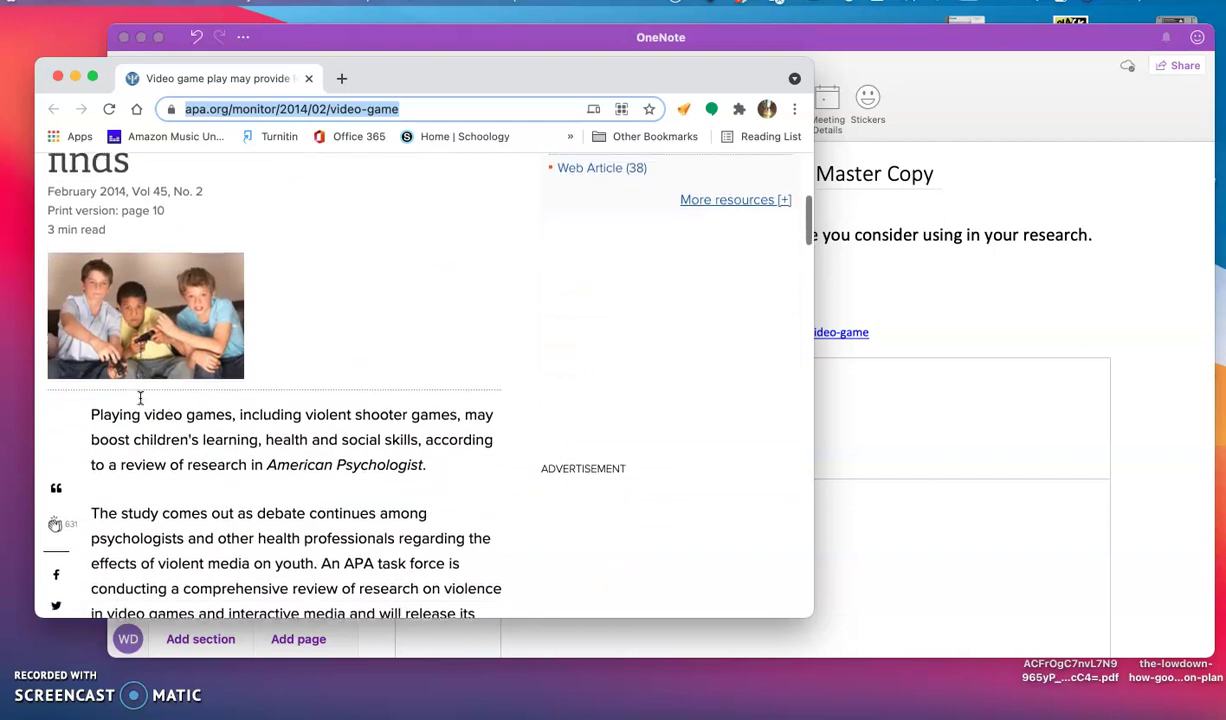
scroll(140, 398, "down", 4)
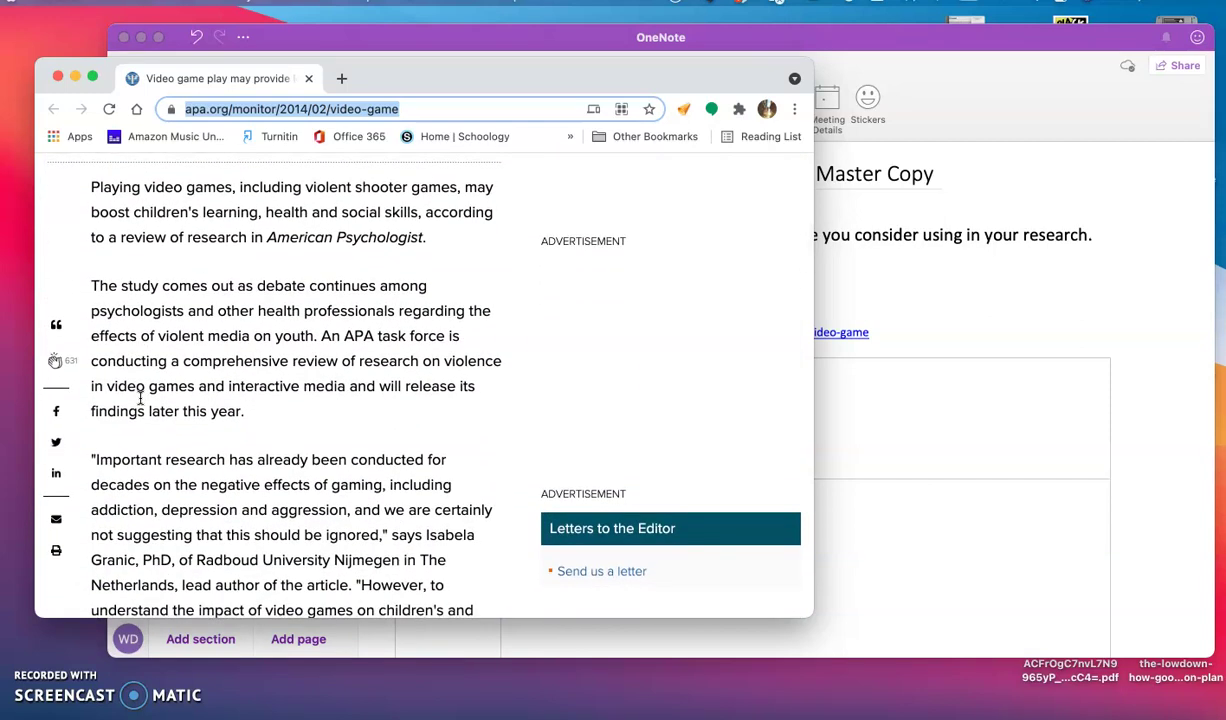
scroll(140, 398, "down", 2)
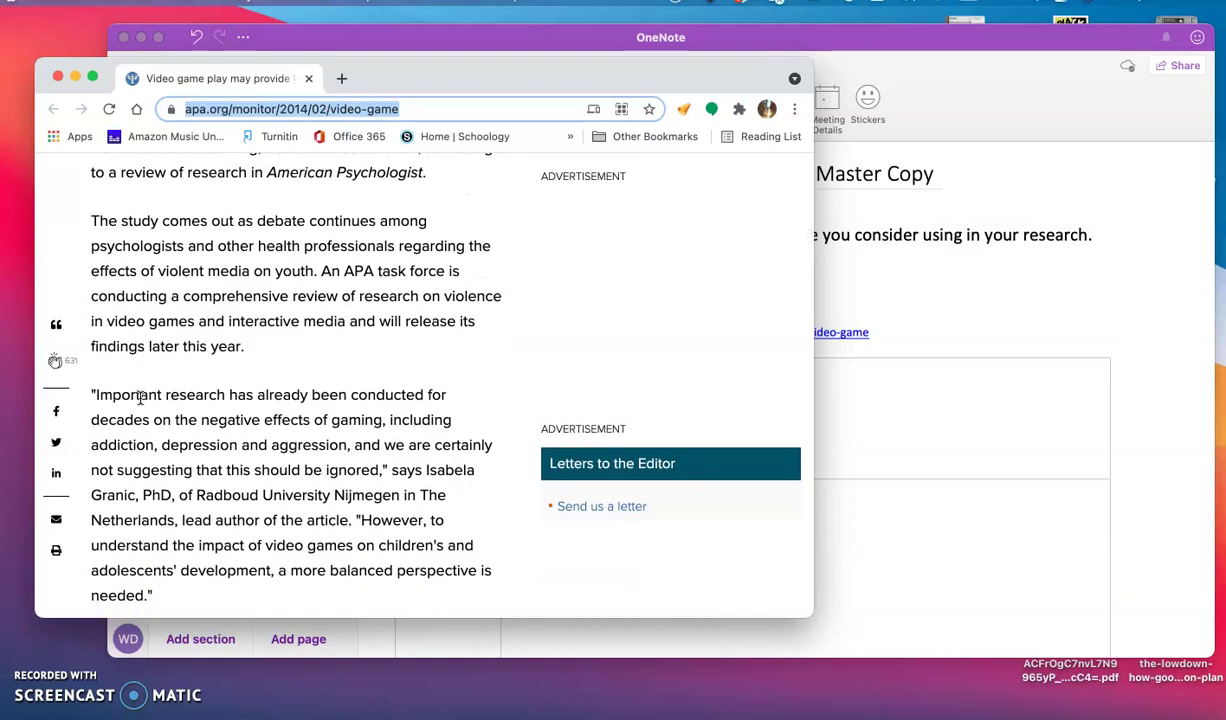
scroll(290, 400, "up", 10)
scroll(287, 395, "down", 7)
scroll(287, 395, "down", 6)
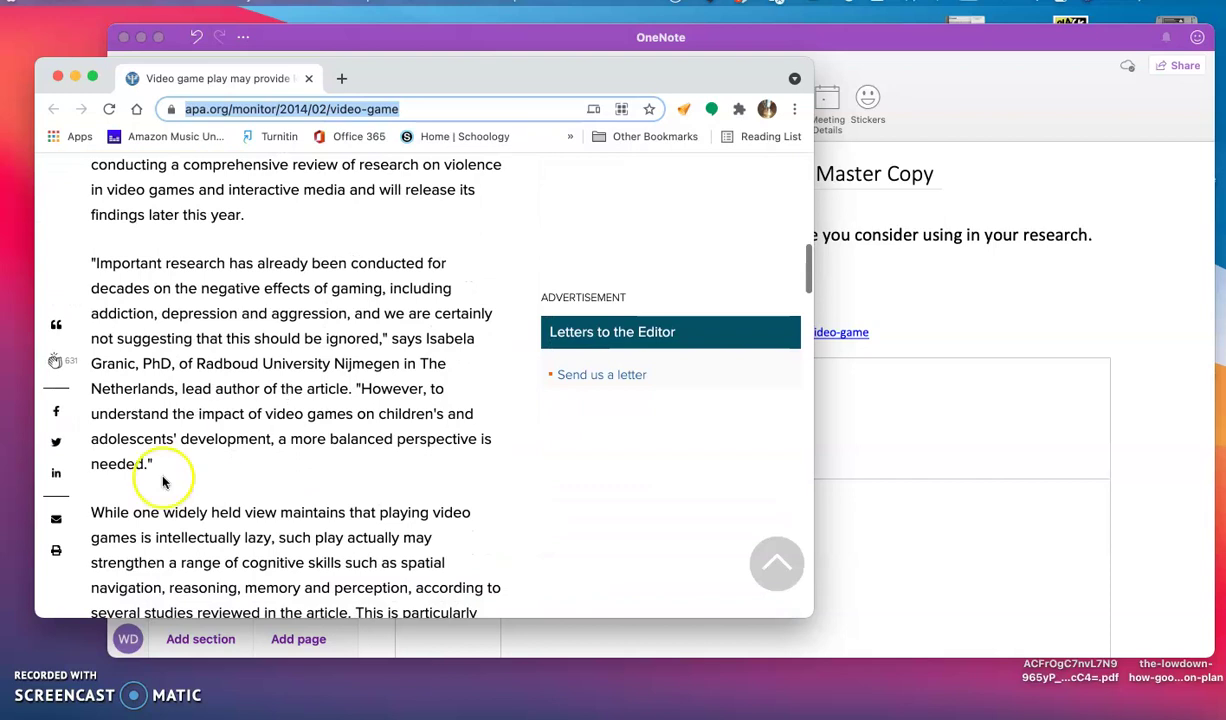
left_click(57, 553)
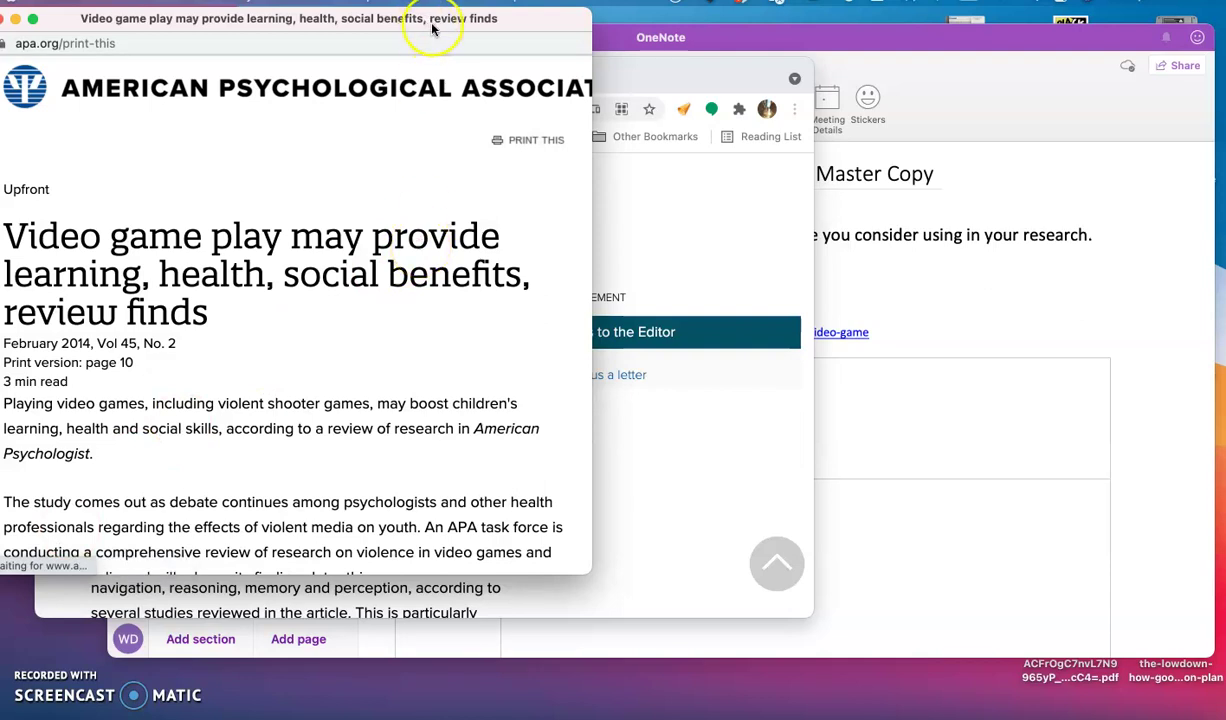
left_click_drag(432, 28, 482, 34)
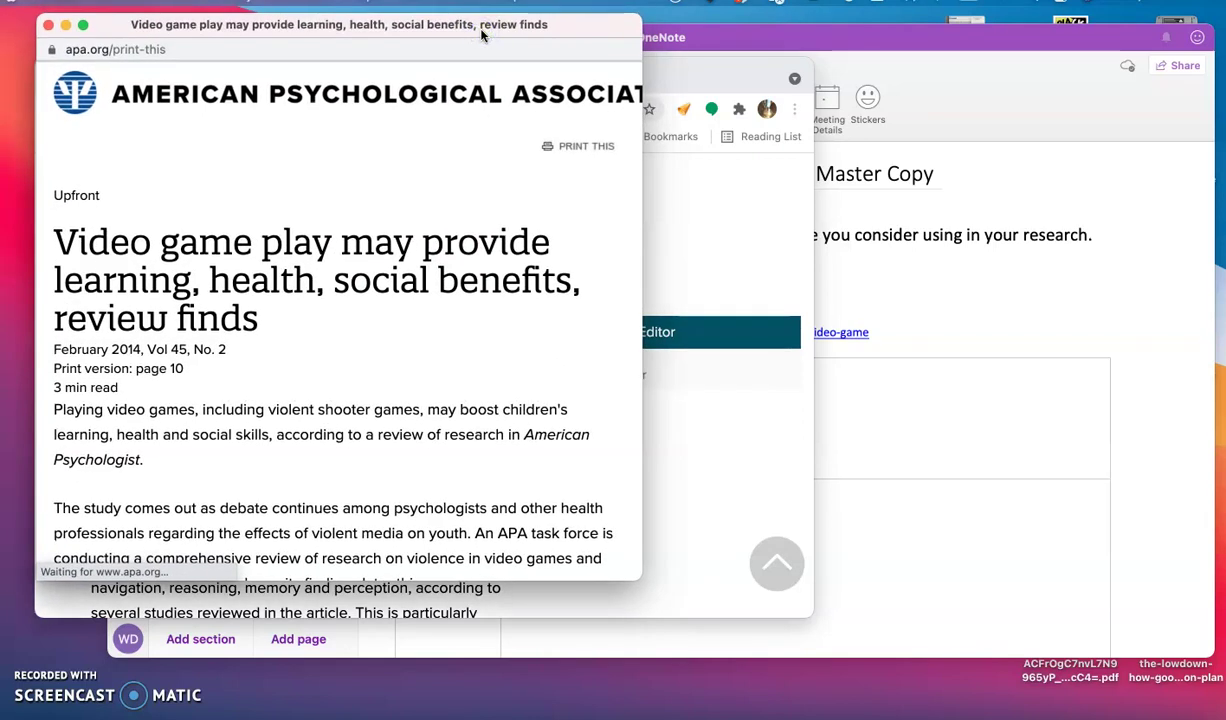
Save the printable article as a PDF in the Research Unit folder, adding "Source 1 (demo)" before the suggested file name.
scroll(267, 250, "down", 15)
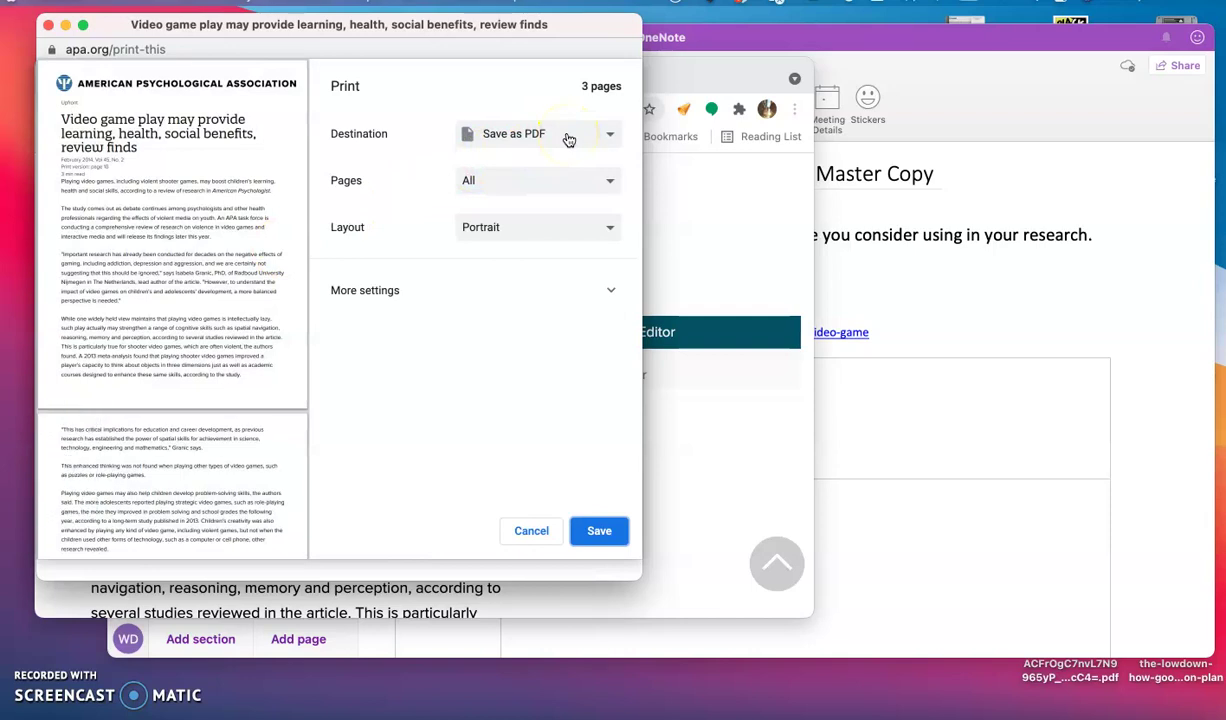
left_click(607, 287)
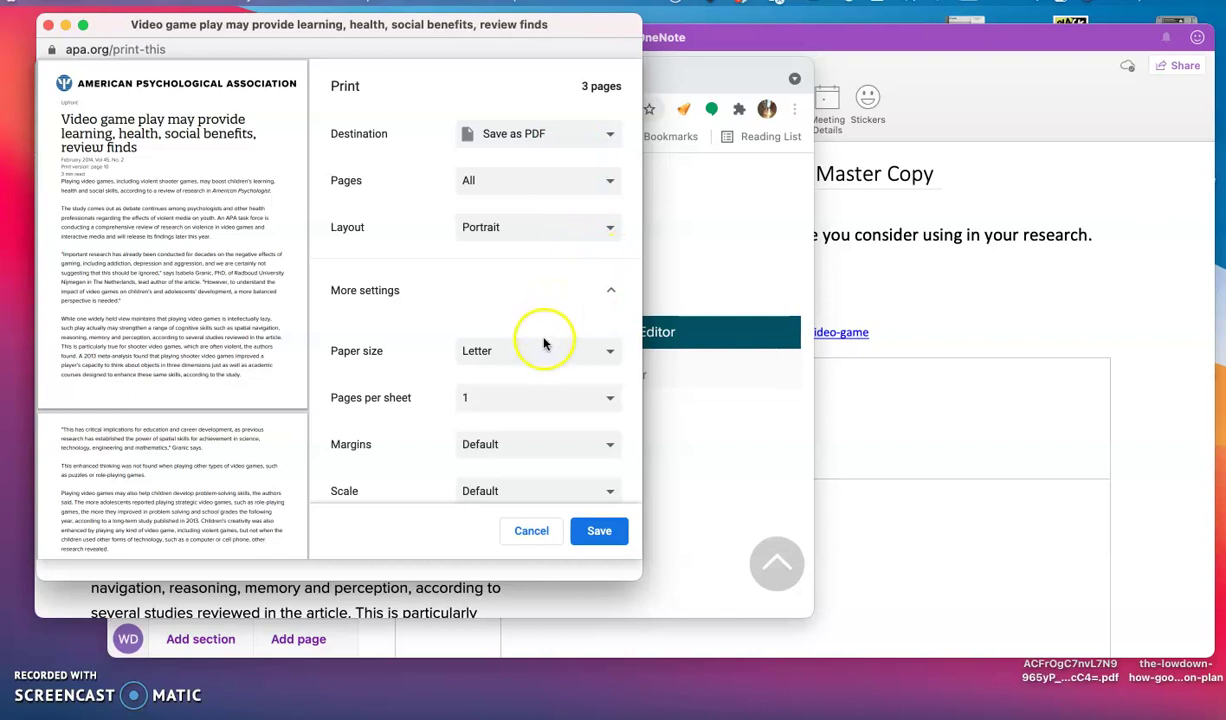
left_click(603, 532)
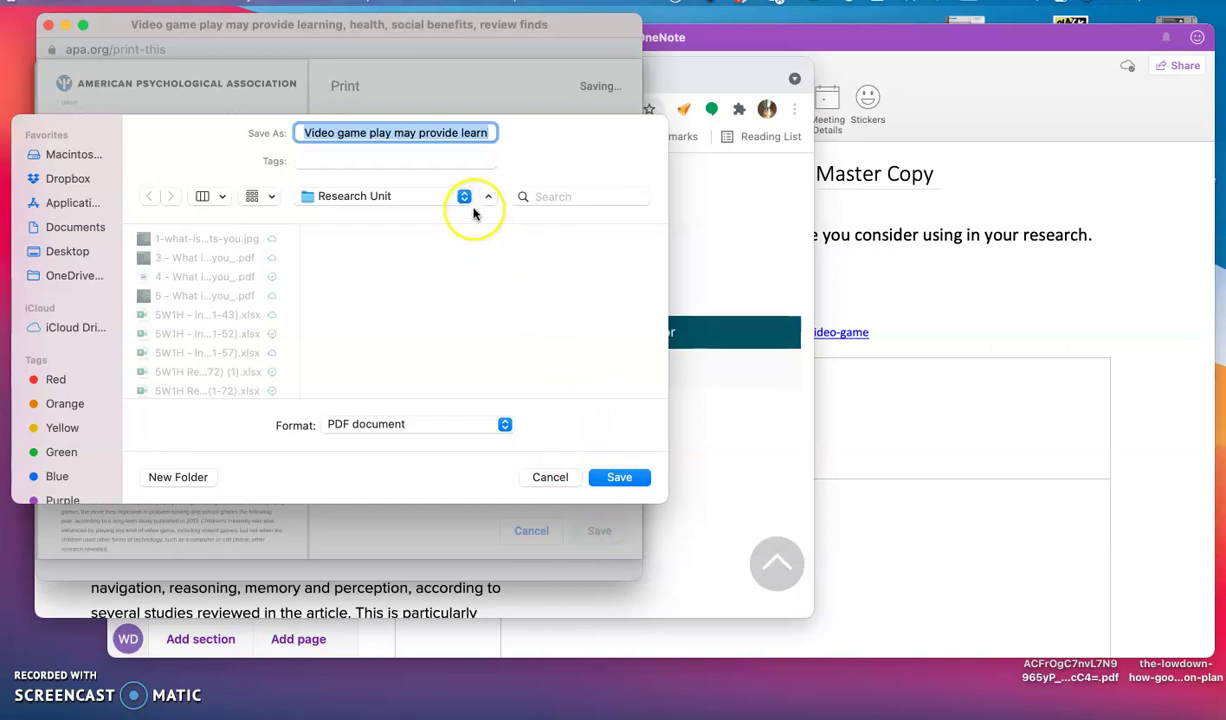
left_click(304, 132)
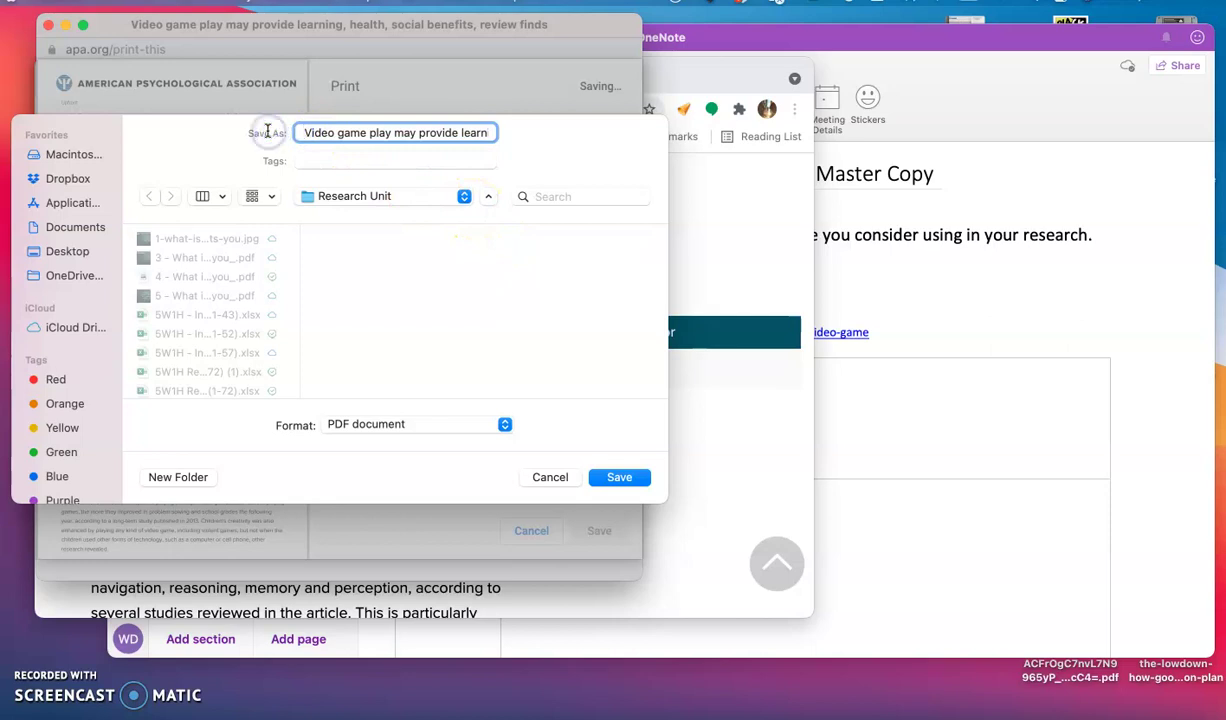
type("Source 1")
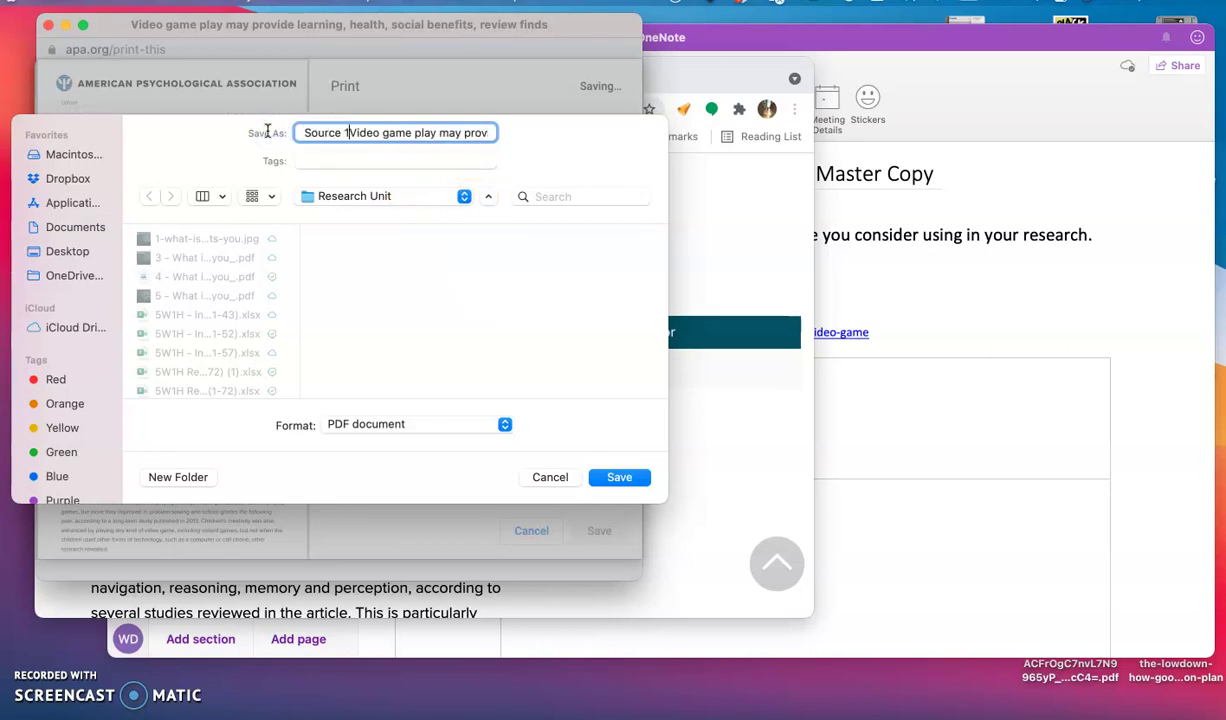
type(" (demo)")
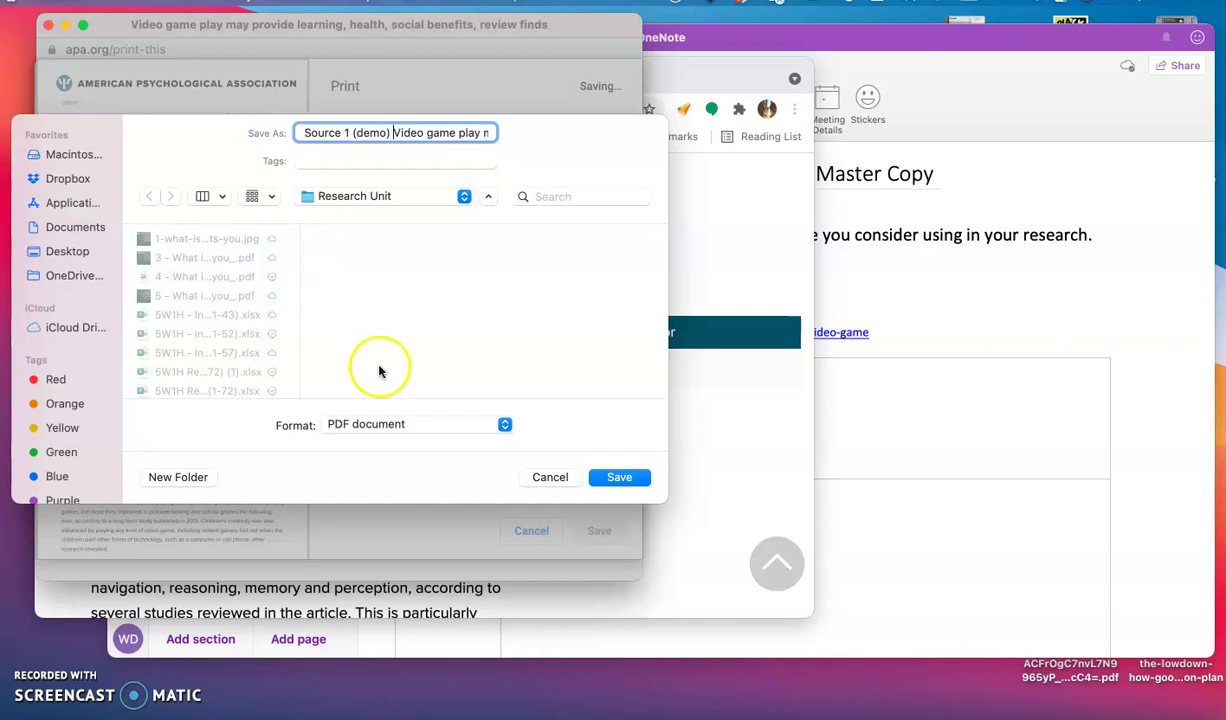
left_click(642, 484)
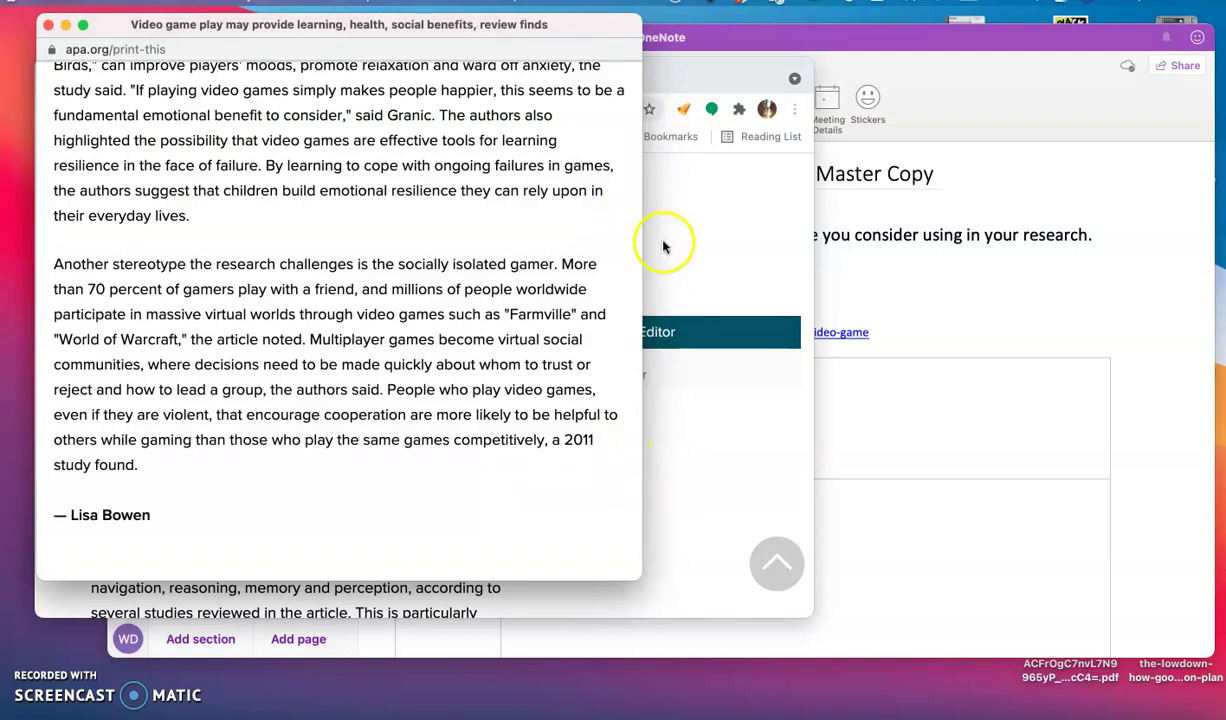
Return to OneNote and add a new page titled "Source 1" to the Research Notes section.
left_click(868, 47)
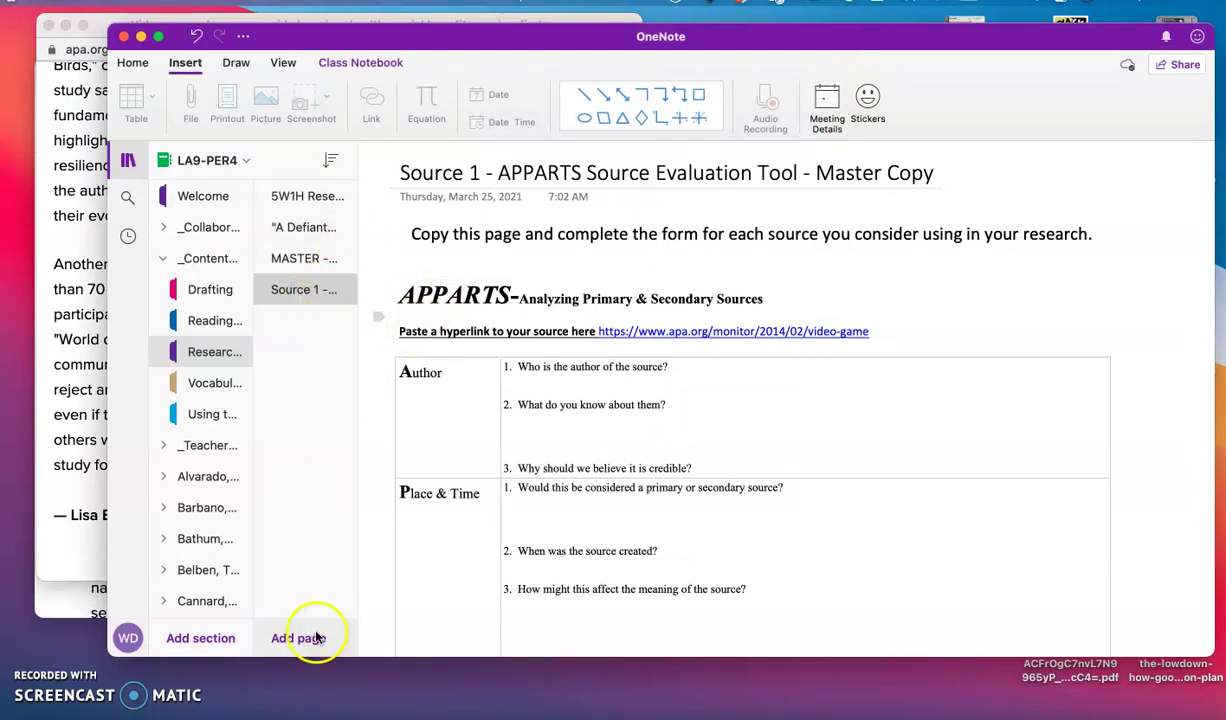
left_click(312, 638)
type("Soiurc")
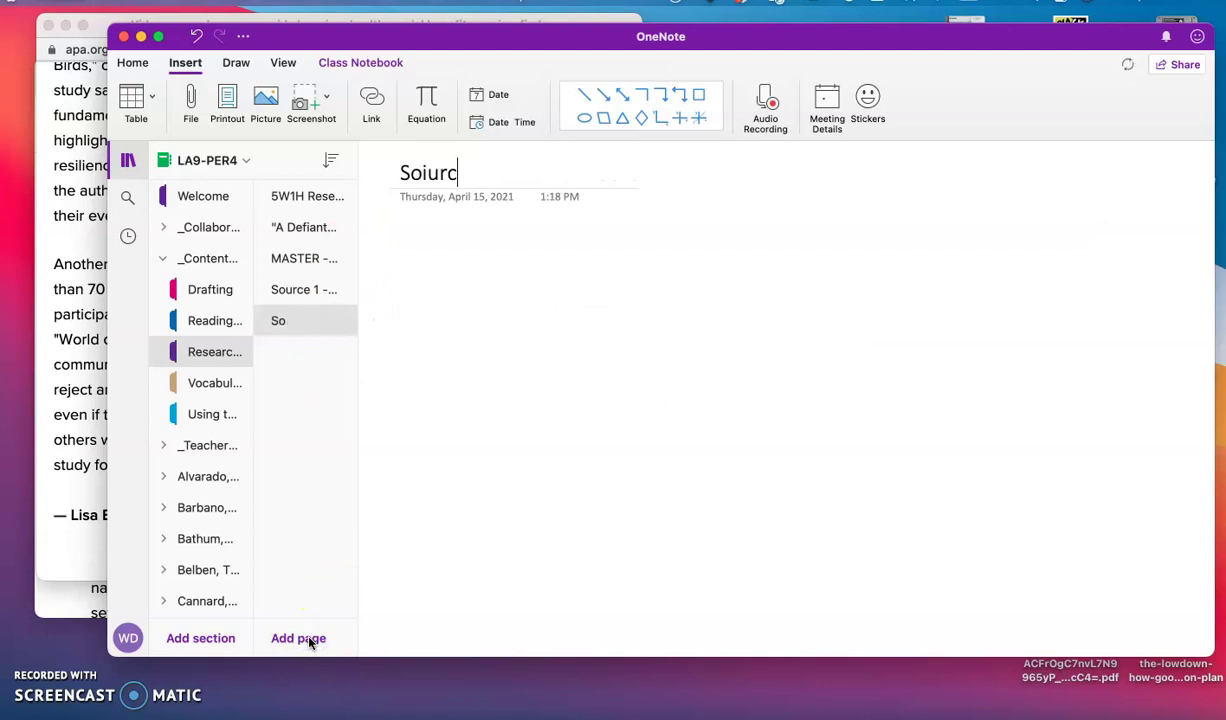
key("BackSpace")
key("BackSpace")
key("BackSpace")
key("BackSpace")
type("urce 1")
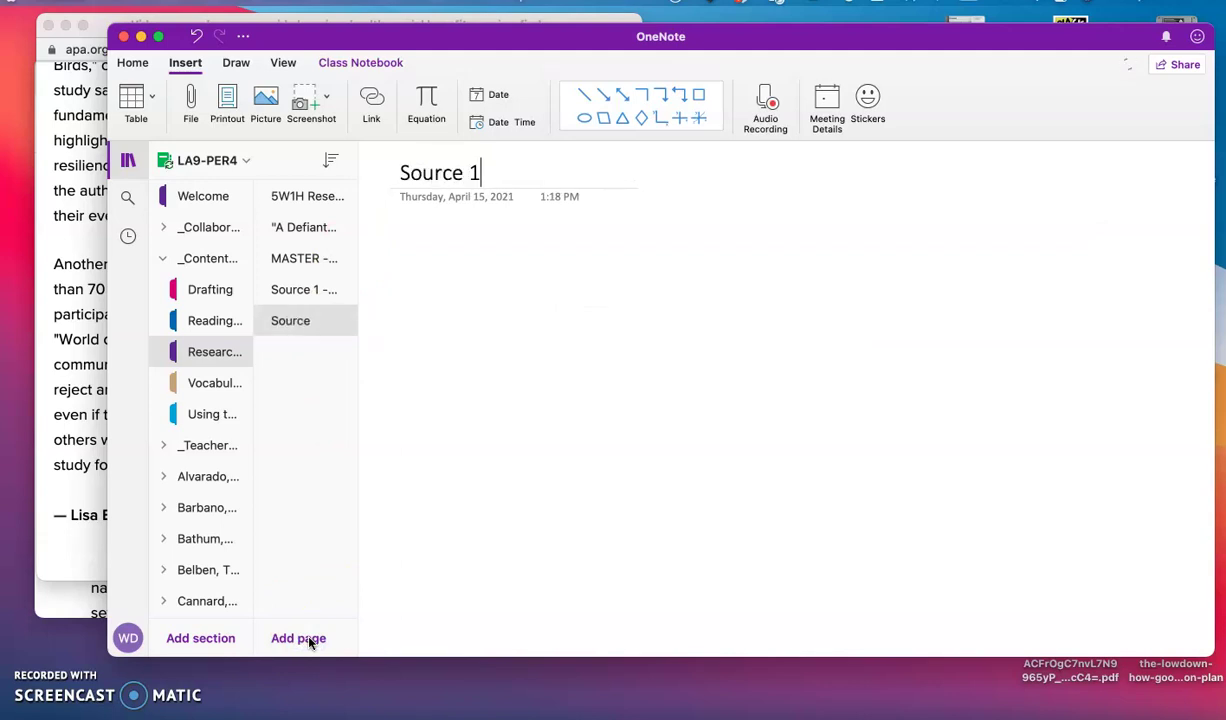
Insert the "Source 1 (demo)" video game article PDF from the Research Unit folder as a printout on the Source 1 page.
left_click(411, 325)
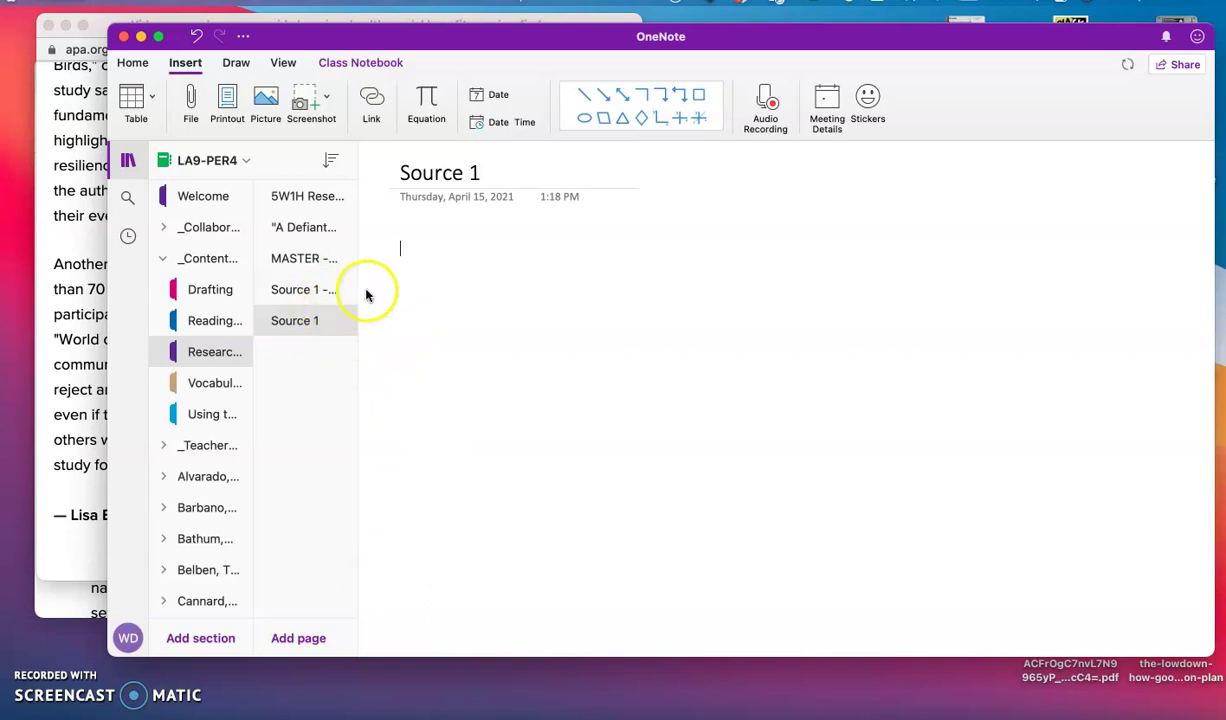
left_click(197, 65)
left_click(196, 60)
left_click(188, 104)
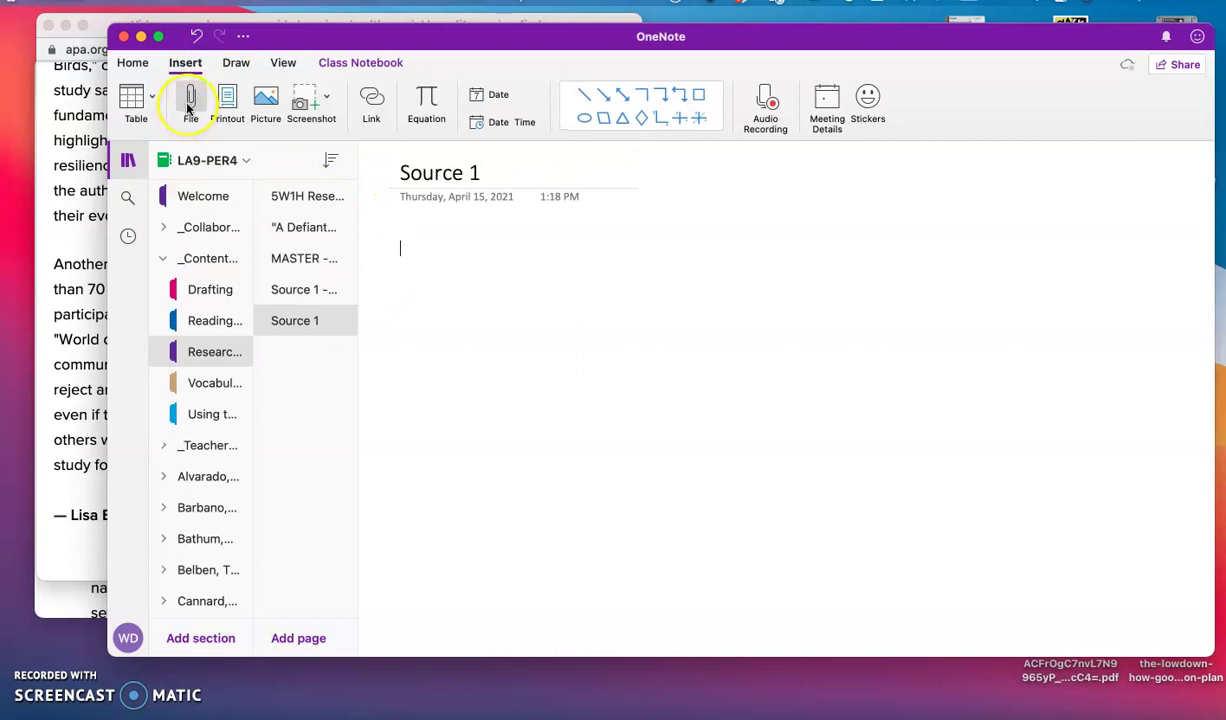
left_click(188, 105)
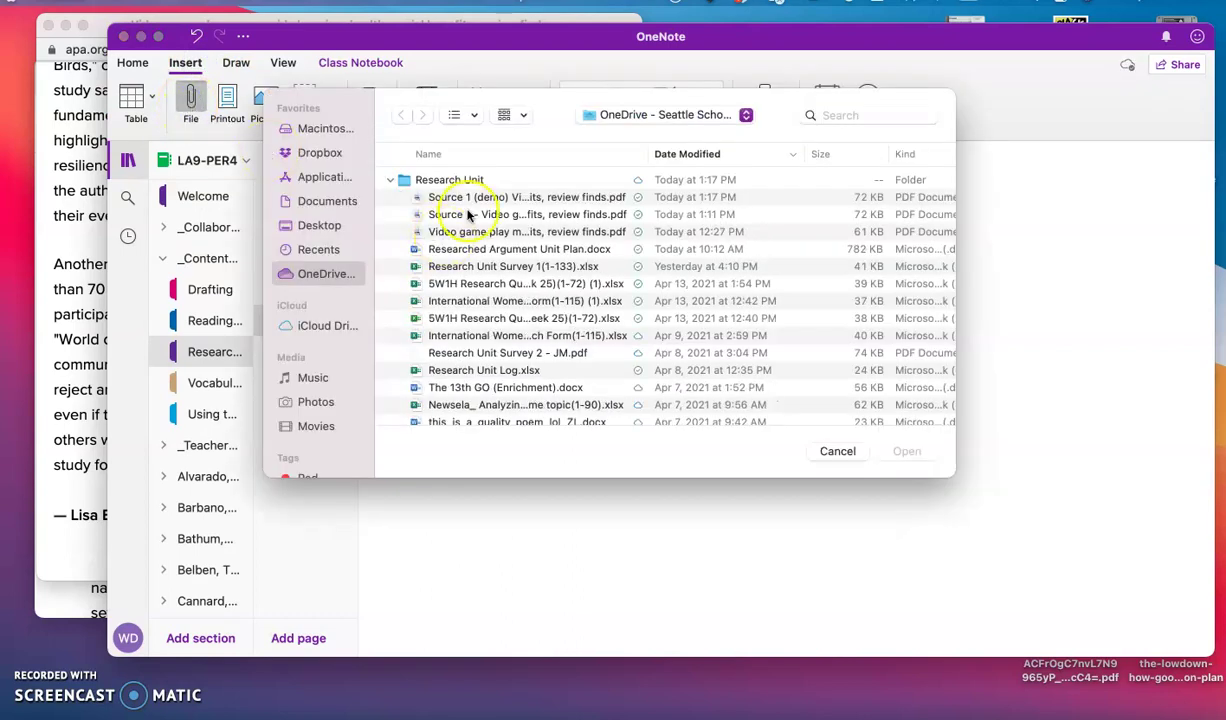
left_click(522, 200)
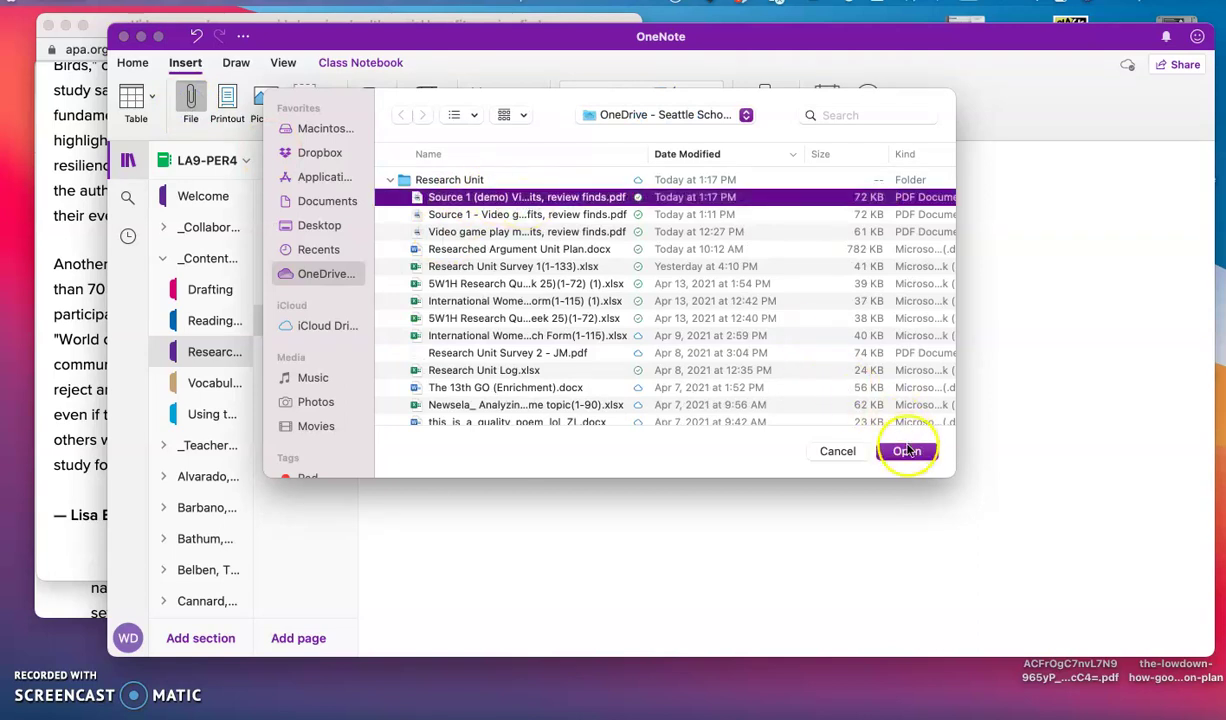
left_click(909, 455)
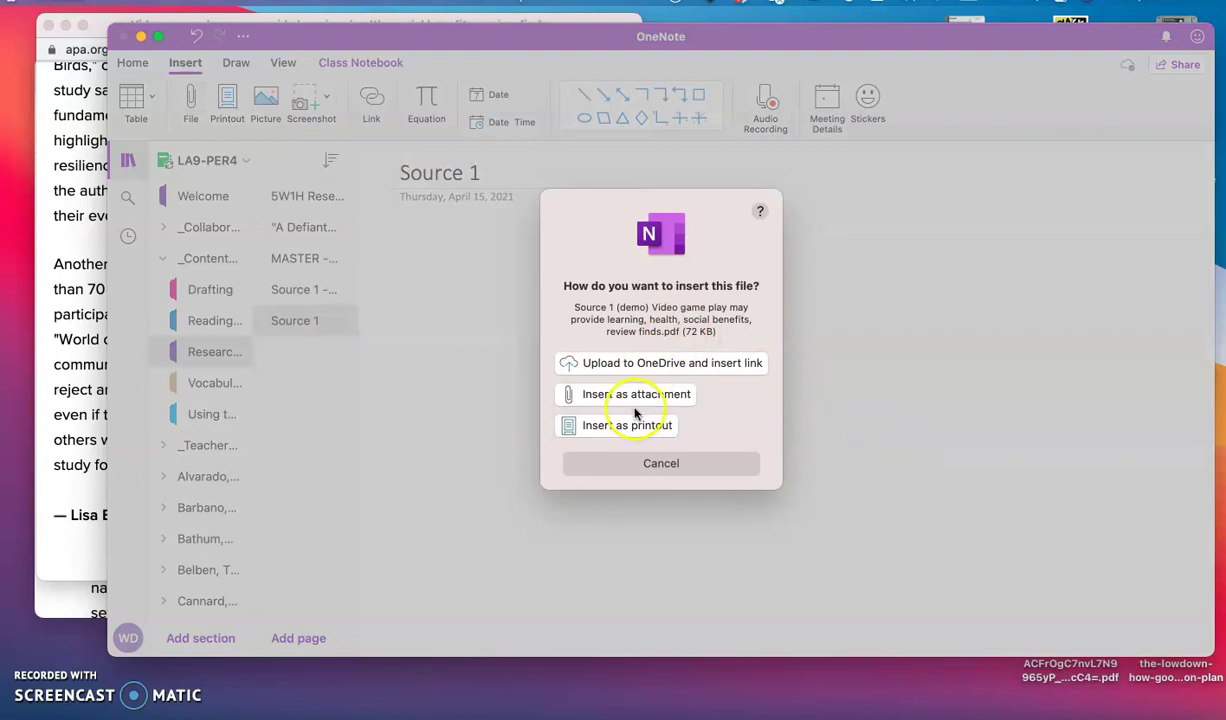
left_click(633, 421)
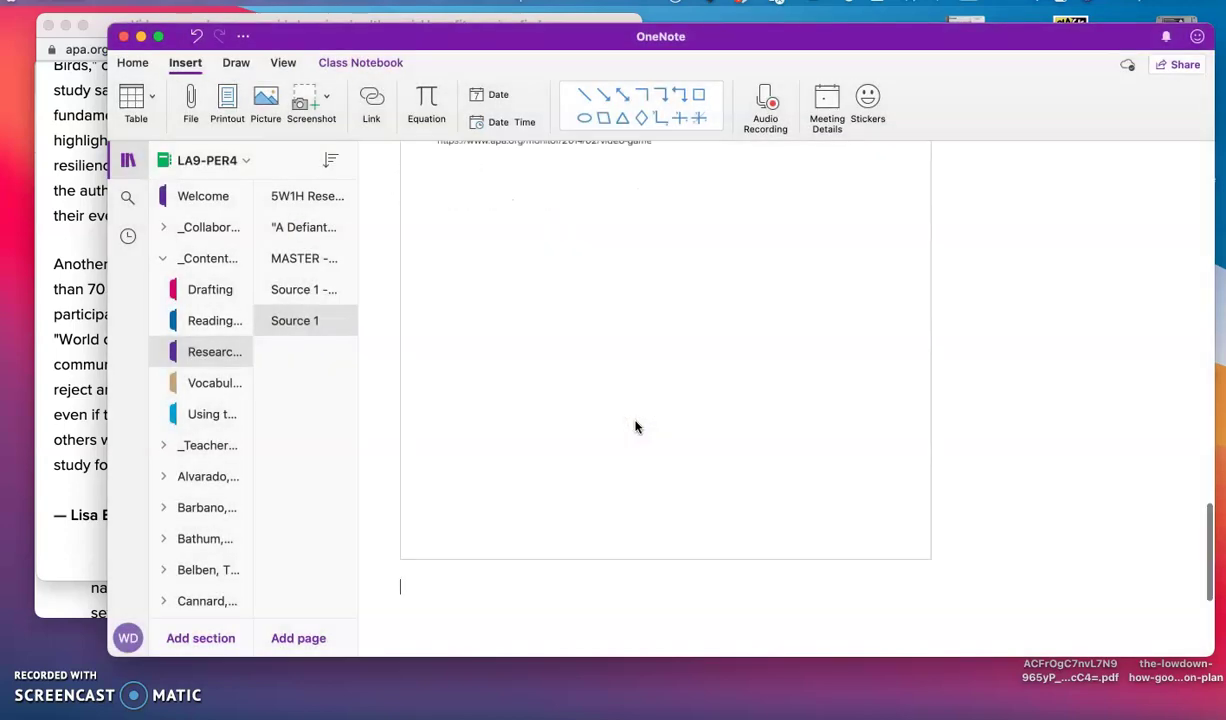
Look over the inserted article printout and its attached PDF file on the Source 1 page.
scroll(777, 360, "up", 10)
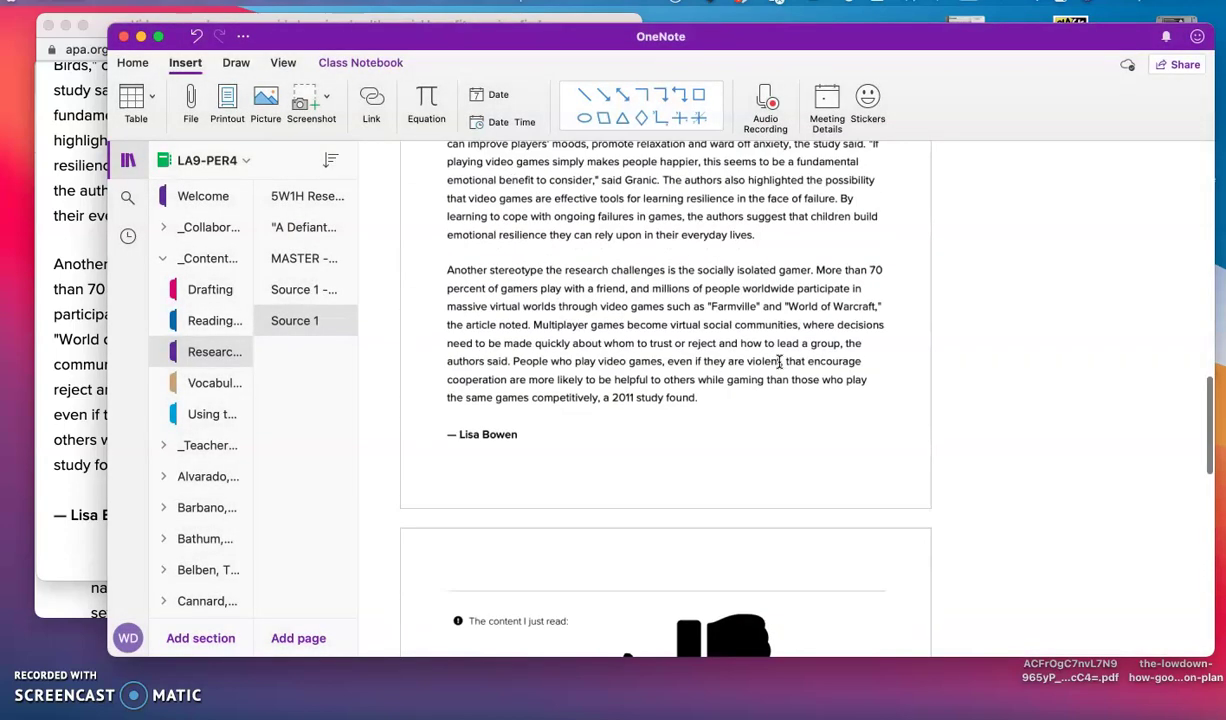
scroll(779, 362, "up", 10)
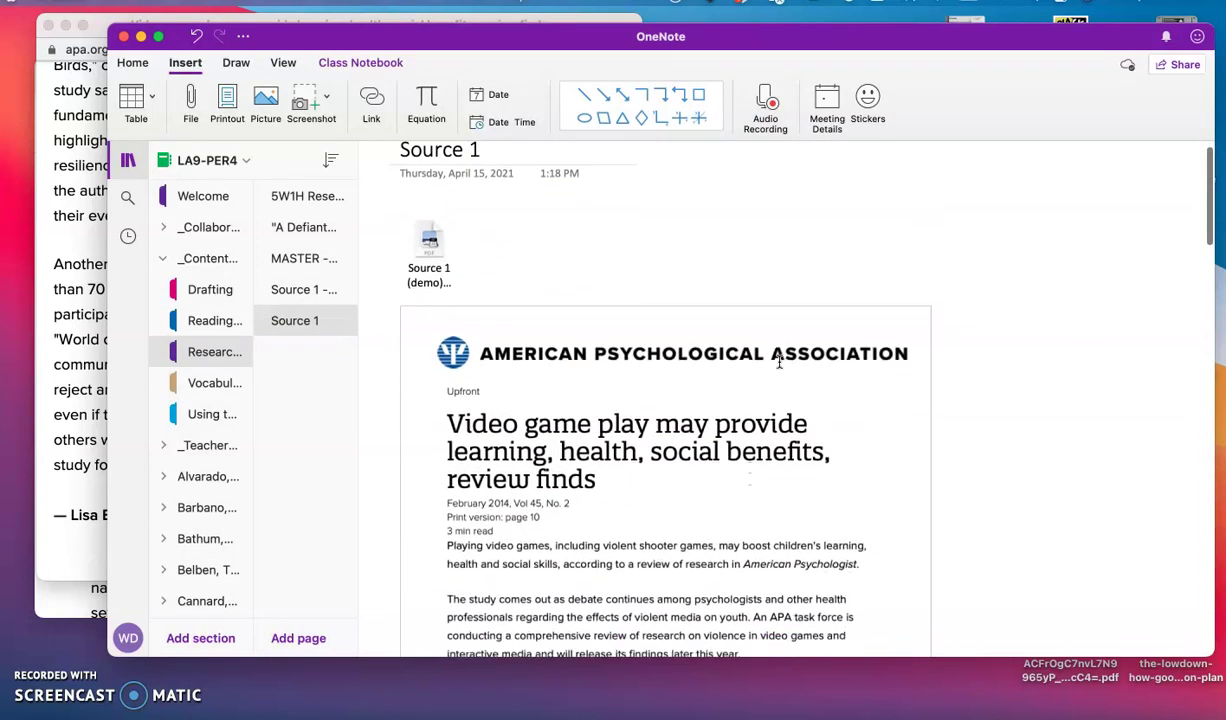
scroll(779, 362, "down", 1)
scroll(779, 362, "down", 1)
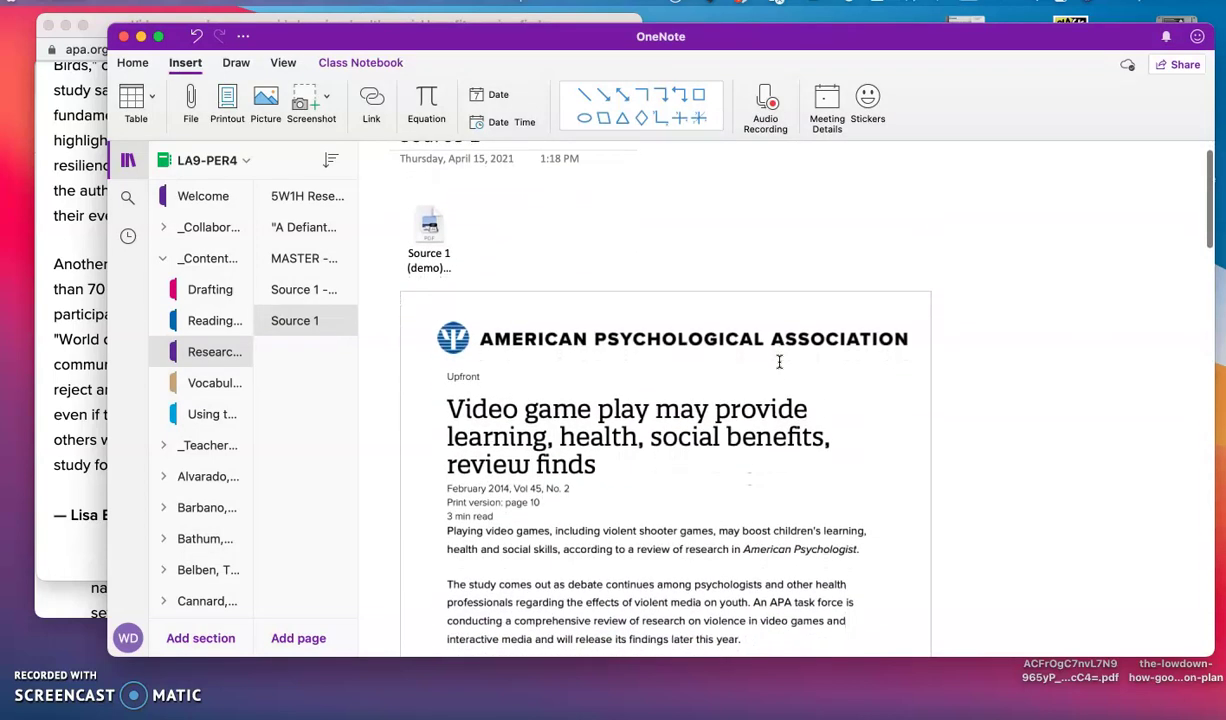
scroll(779, 362, "down", 5)
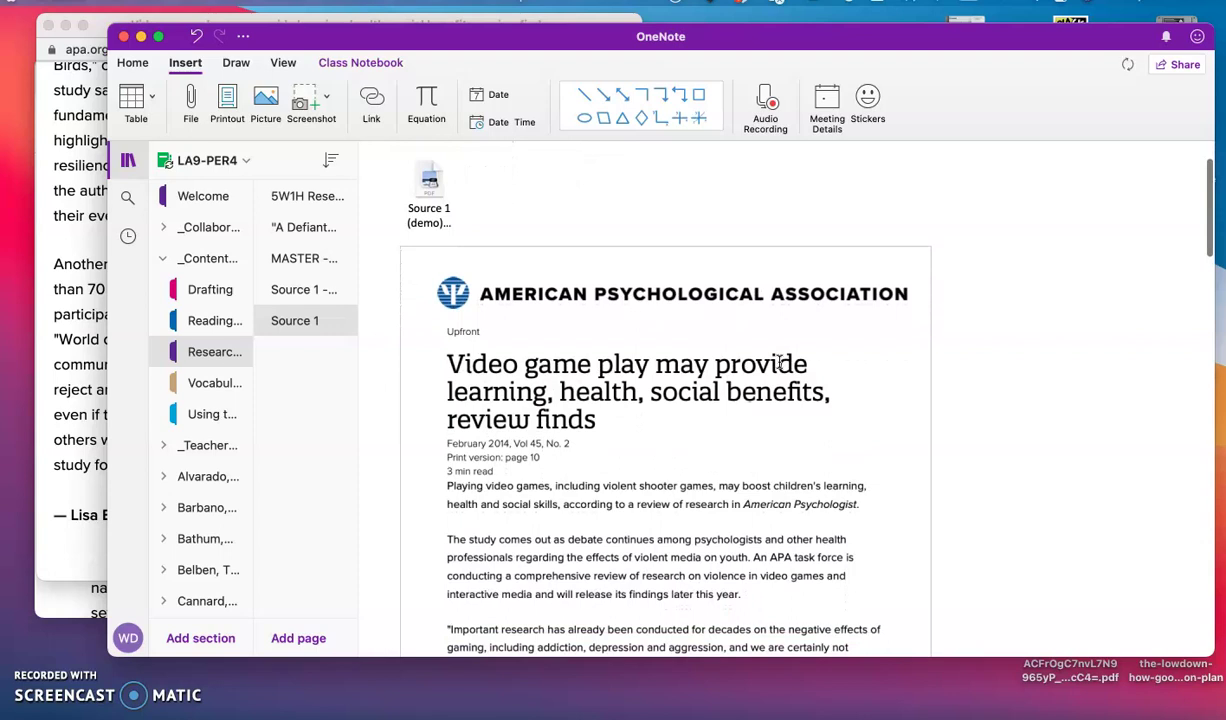
left_click(422, 186)
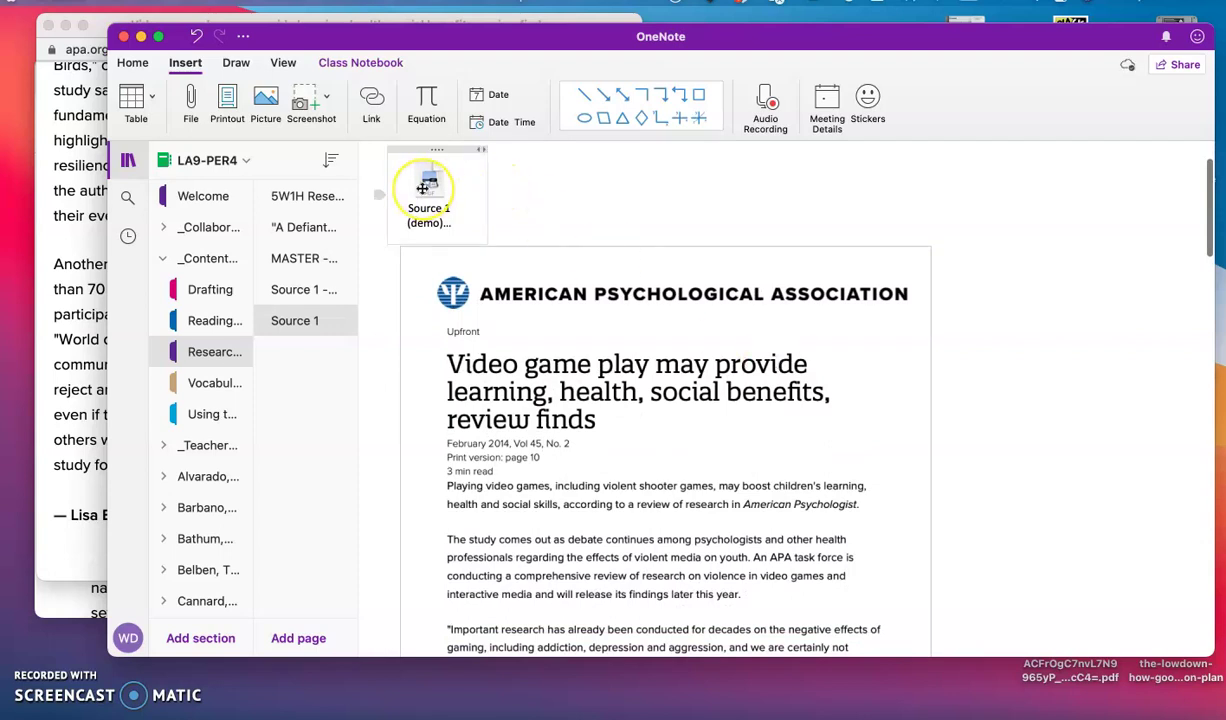
left_click(679, 398)
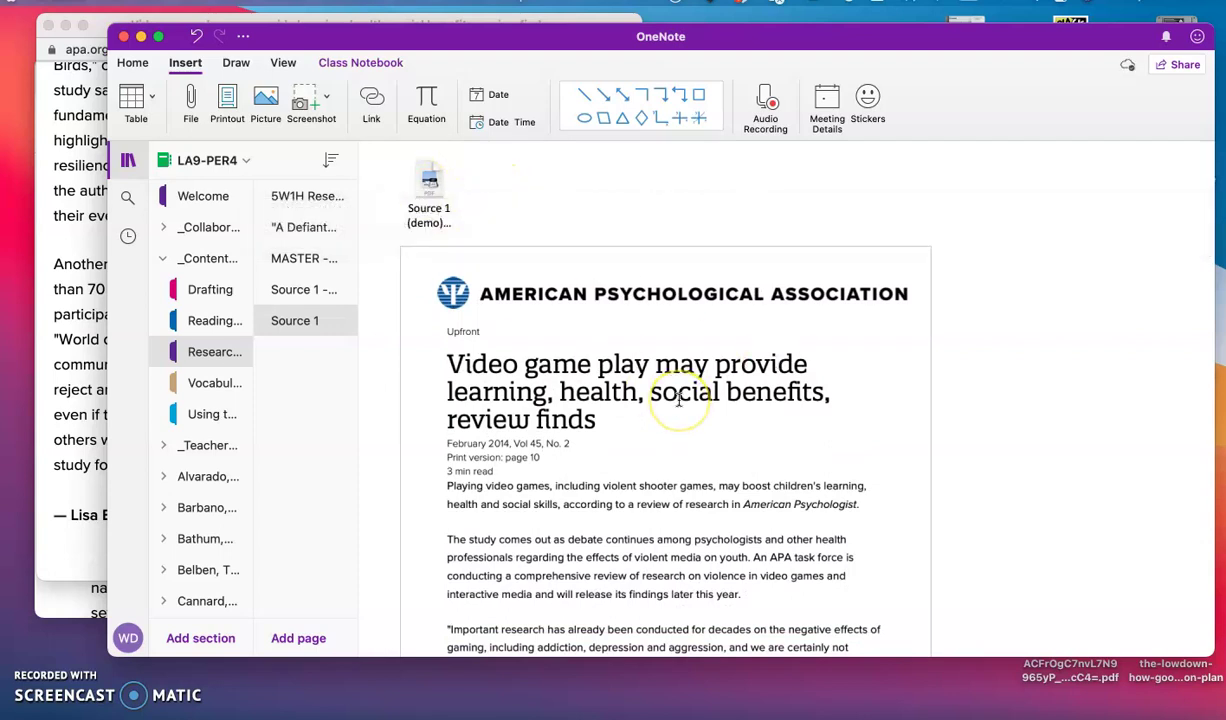
Add the note "This is the claim" beside the printout and move it onto the article, just above its first paragraph.
left_click(963, 432)
left_click(1008, 425)
type("This is the claim")
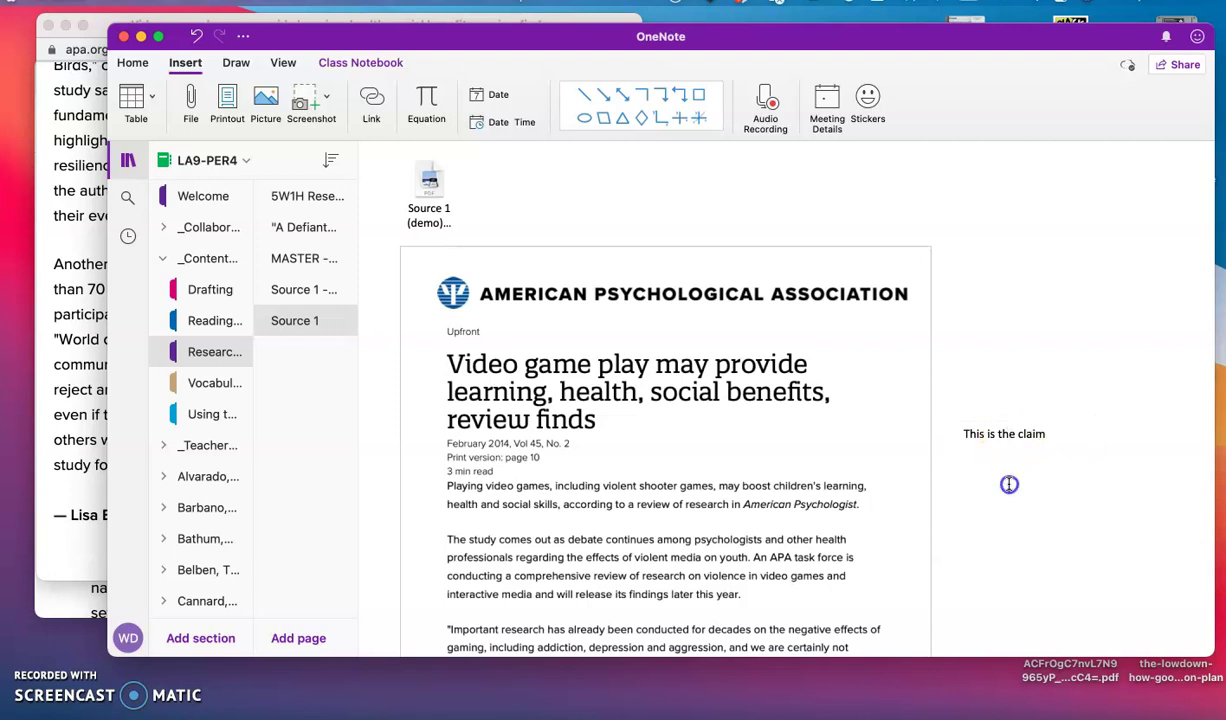
left_click(993, 430)
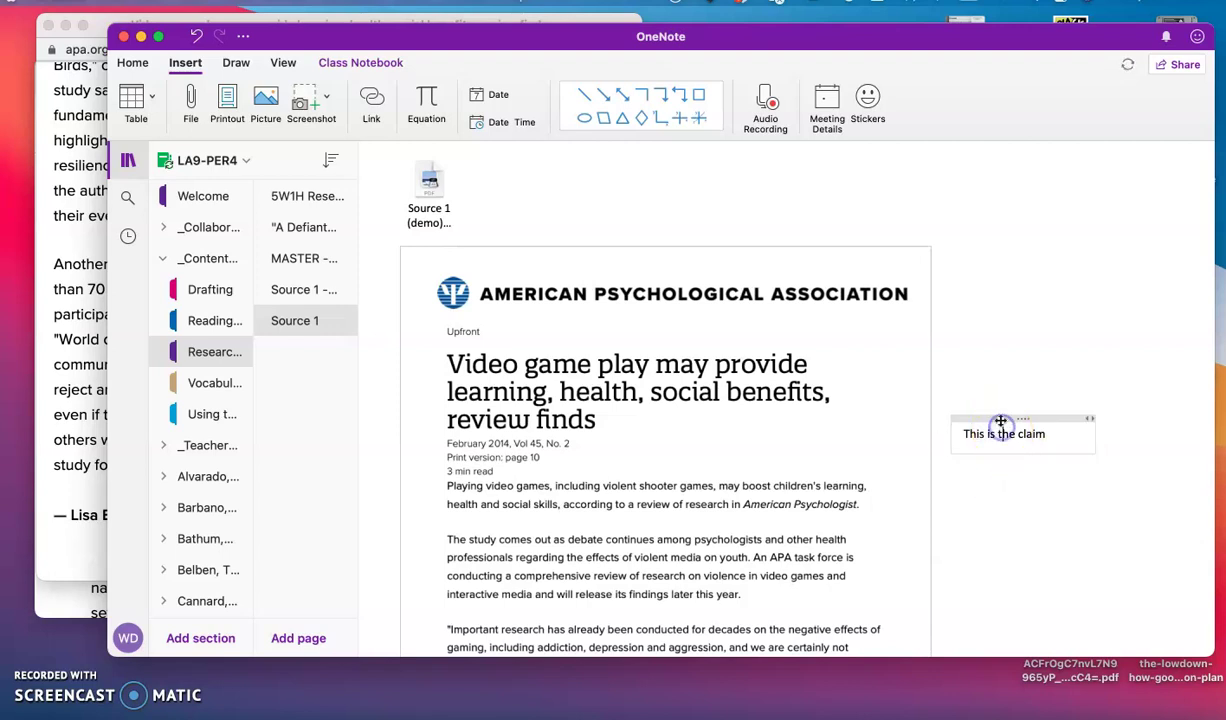
left_click_drag(996, 417, 753, 422)
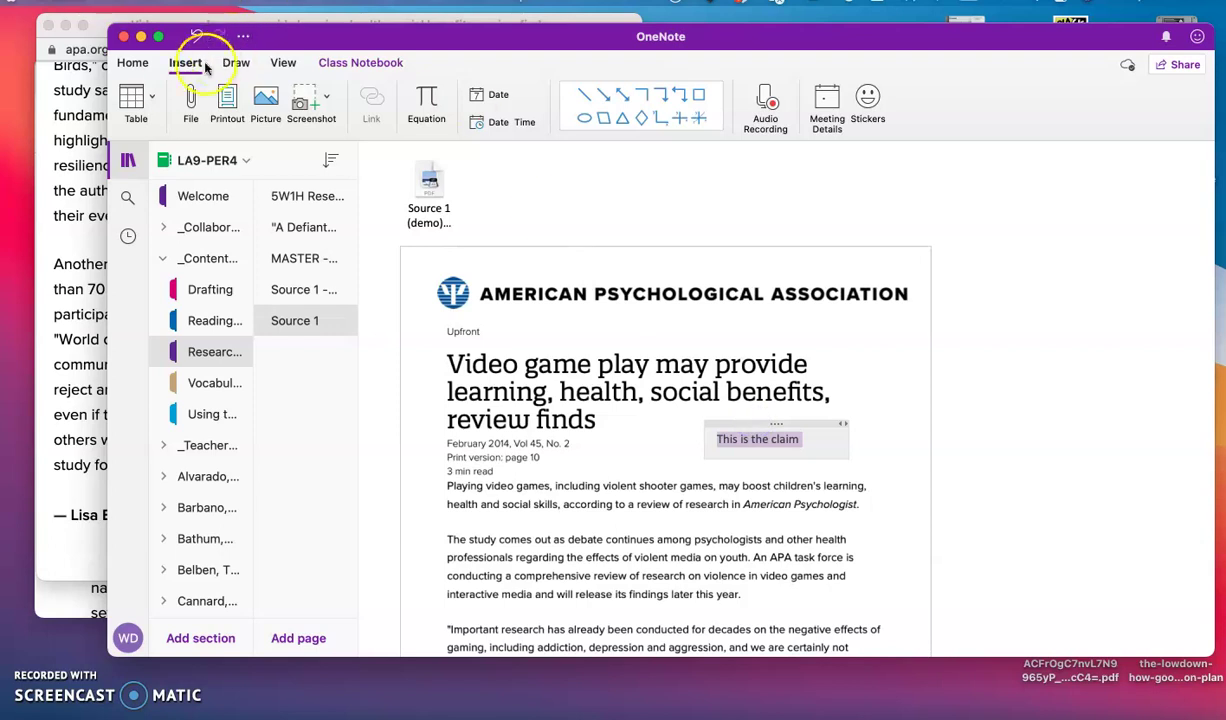
Draw an arrow from the "This is the claim" note to the article's first sentence.
left_click(605, 95)
left_click_drag(729, 452, 683, 481)
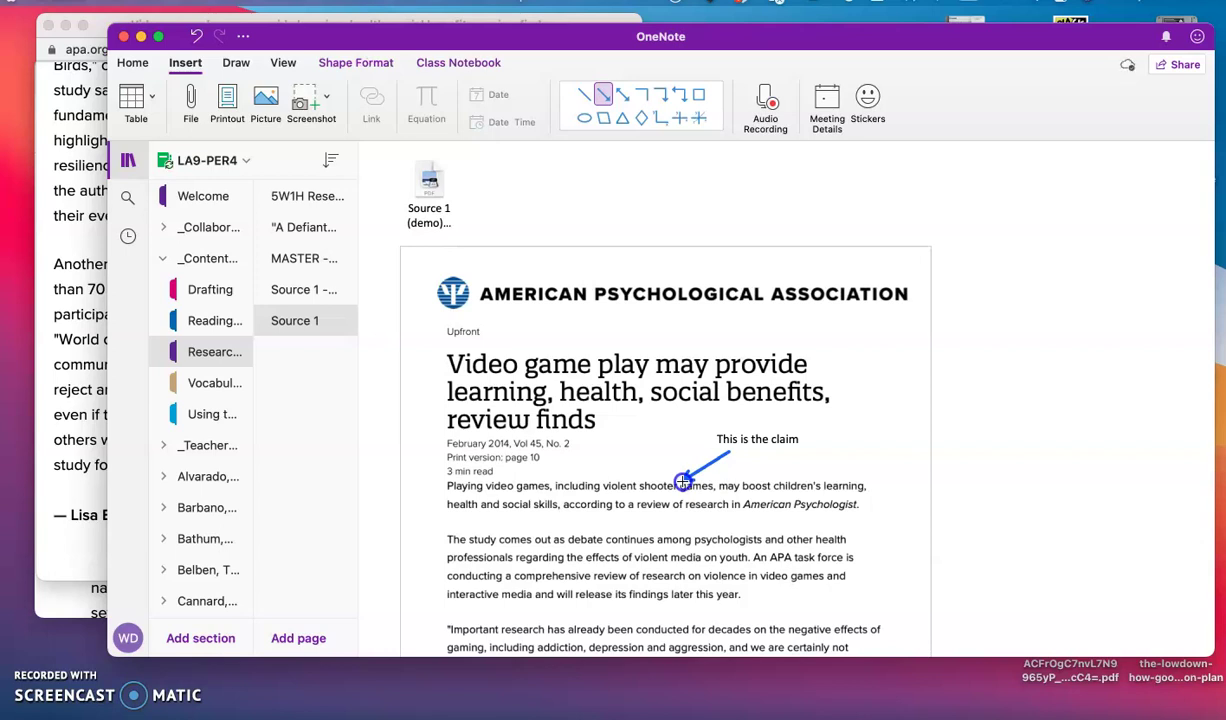
left_click(897, 292)
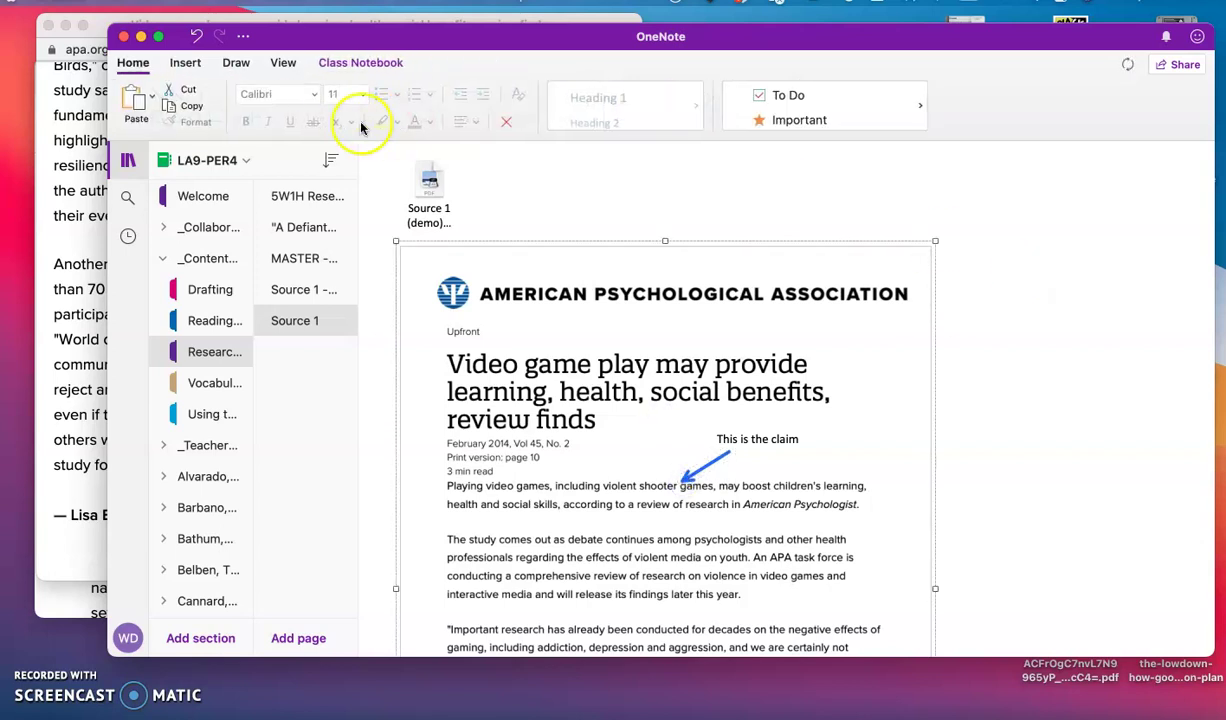
Check the author questions on the APPARTS evaluation page and look through the article printout for the author's name.
left_click(301, 289)
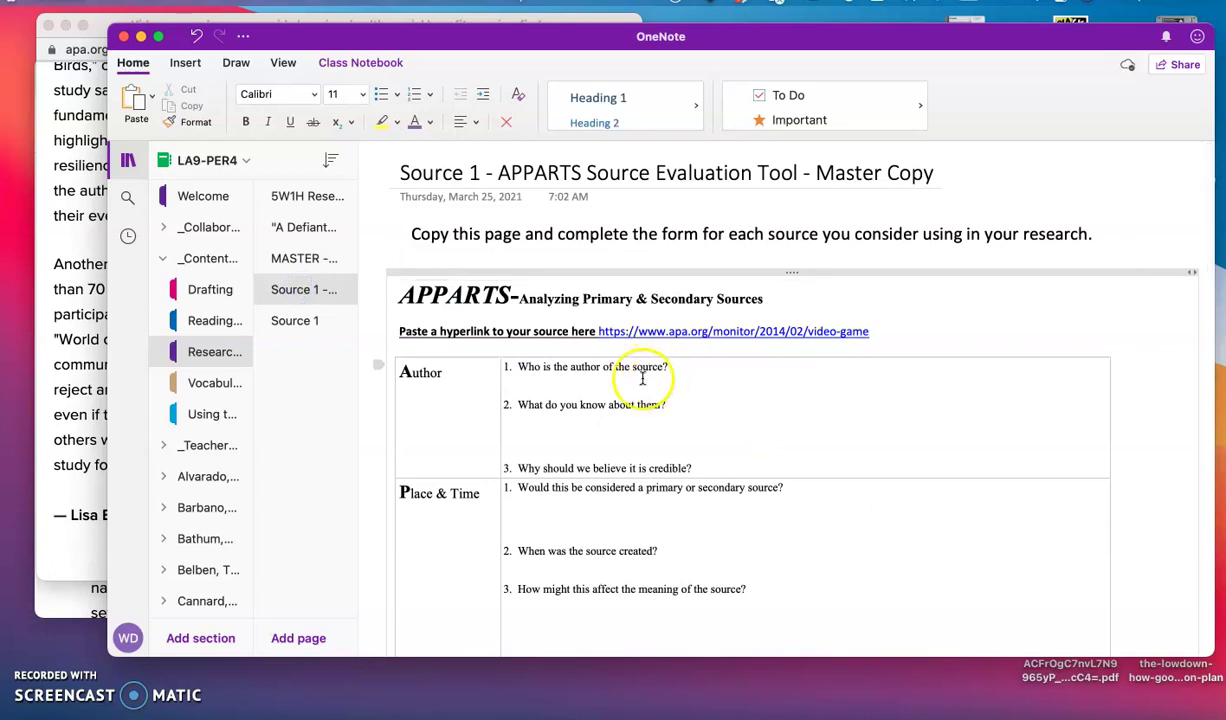
left_click(299, 326)
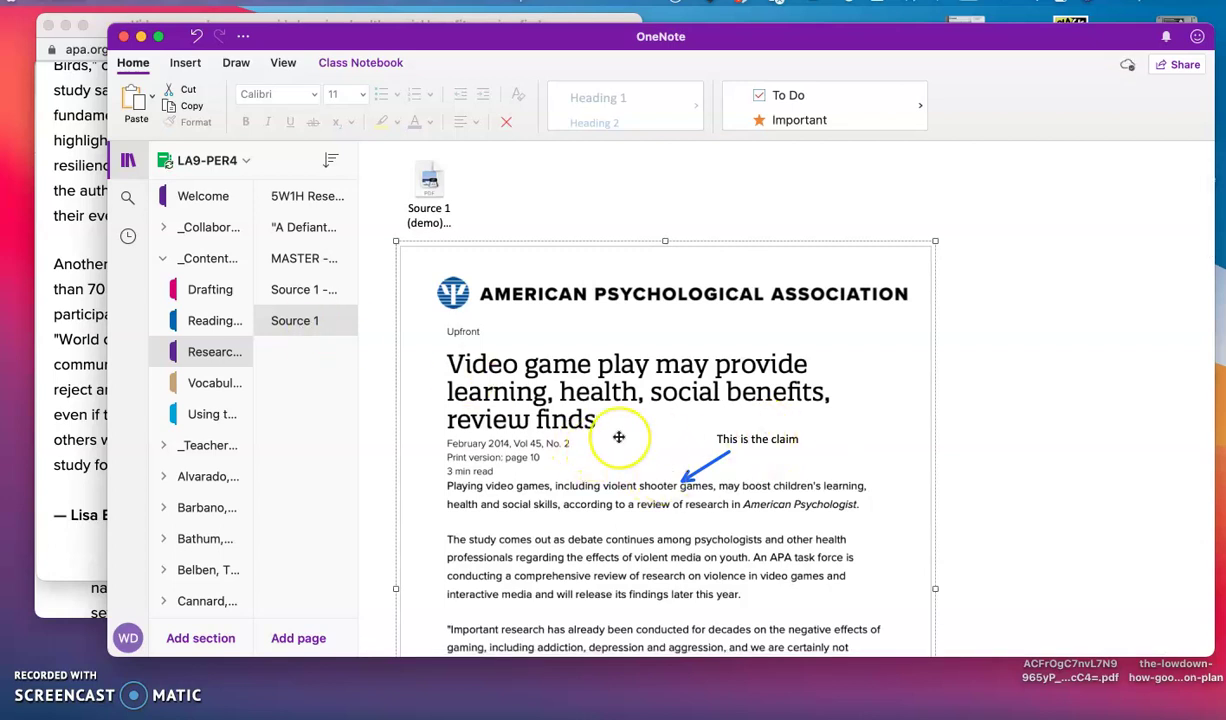
scroll(619, 440, "down", 5)
left_click(548, 268)
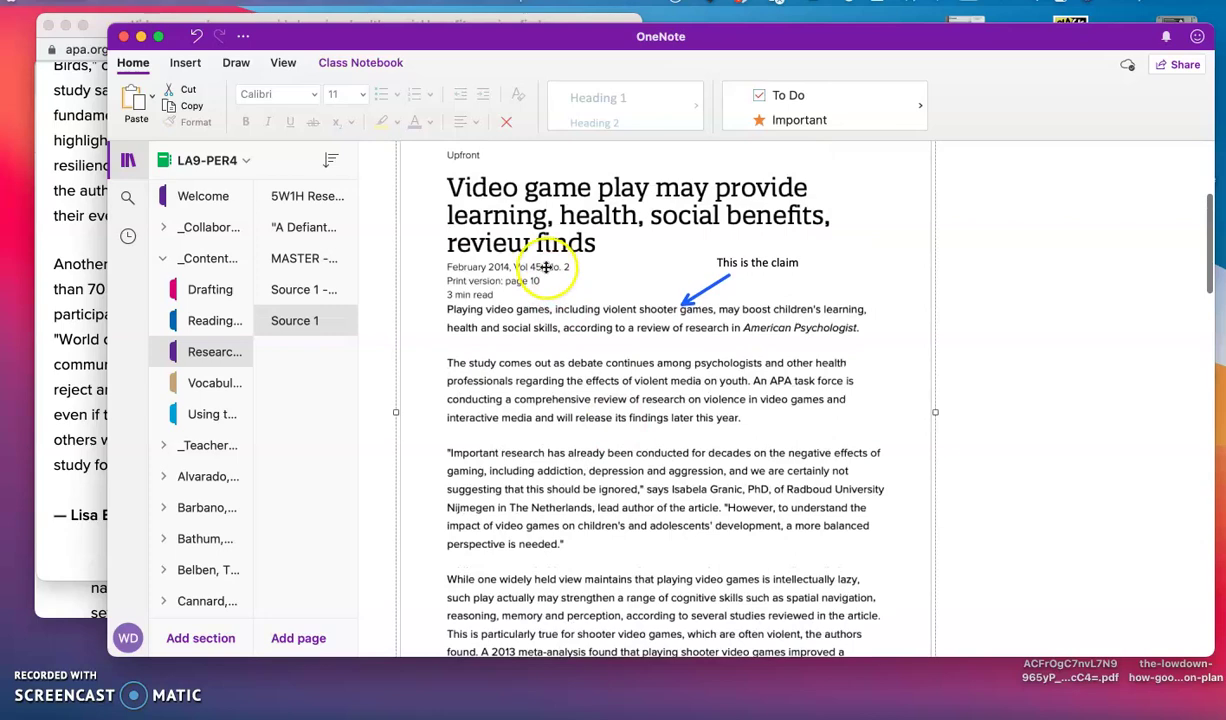
scroll(515, 274, "down", 5)
scroll(511, 274, "down", 15)
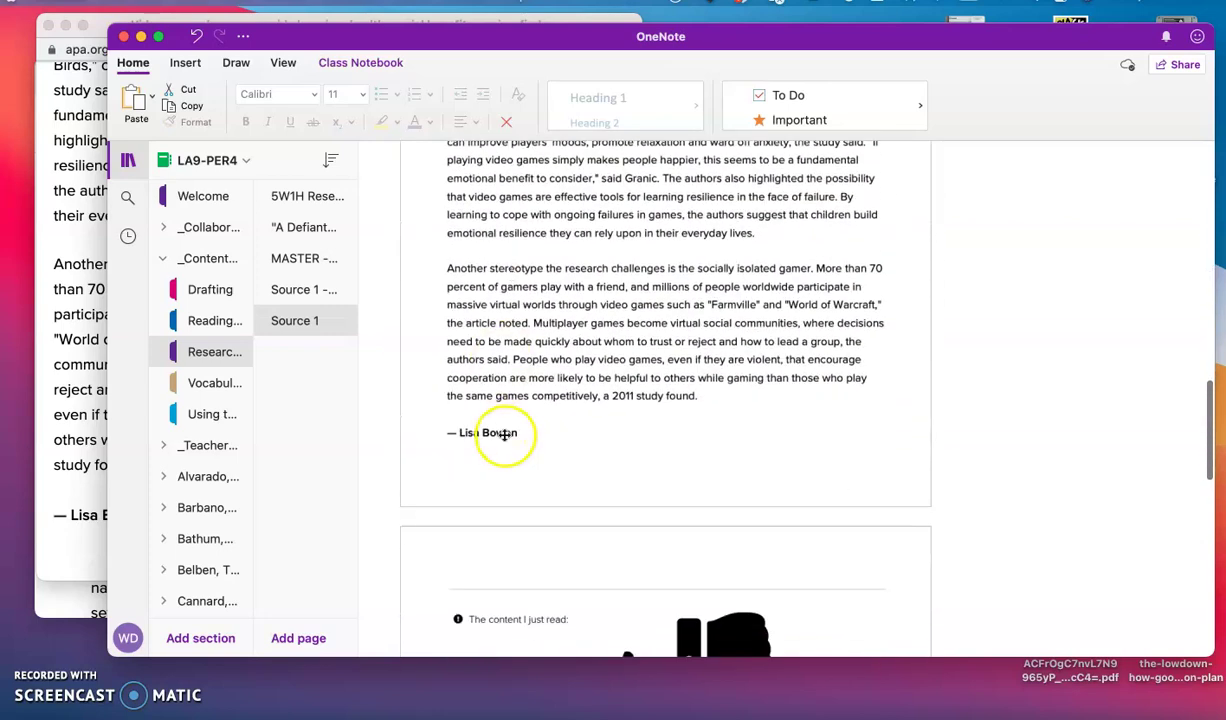
left_click_drag(440, 38, 389, 327)
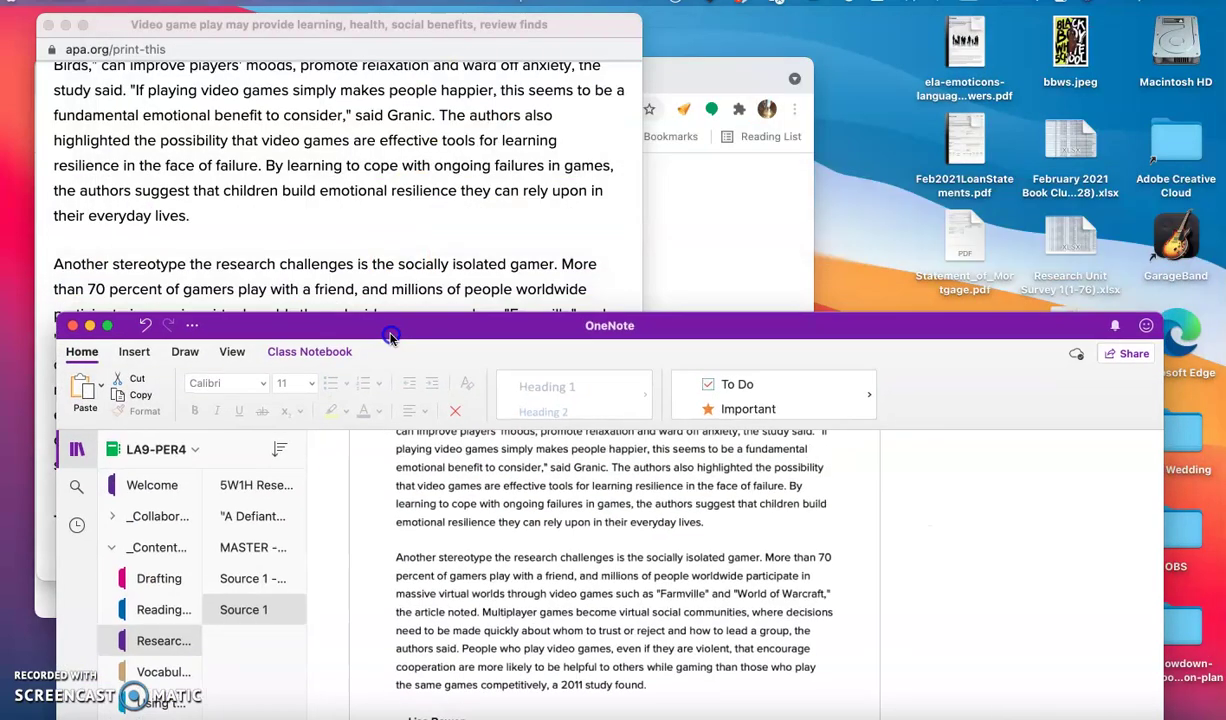
left_click_drag(862, 323, 892, 15)
Answer "Who is the author of the source?" on the Source 1 APPARTS page with the article author's full name.
left_click(285, 273)
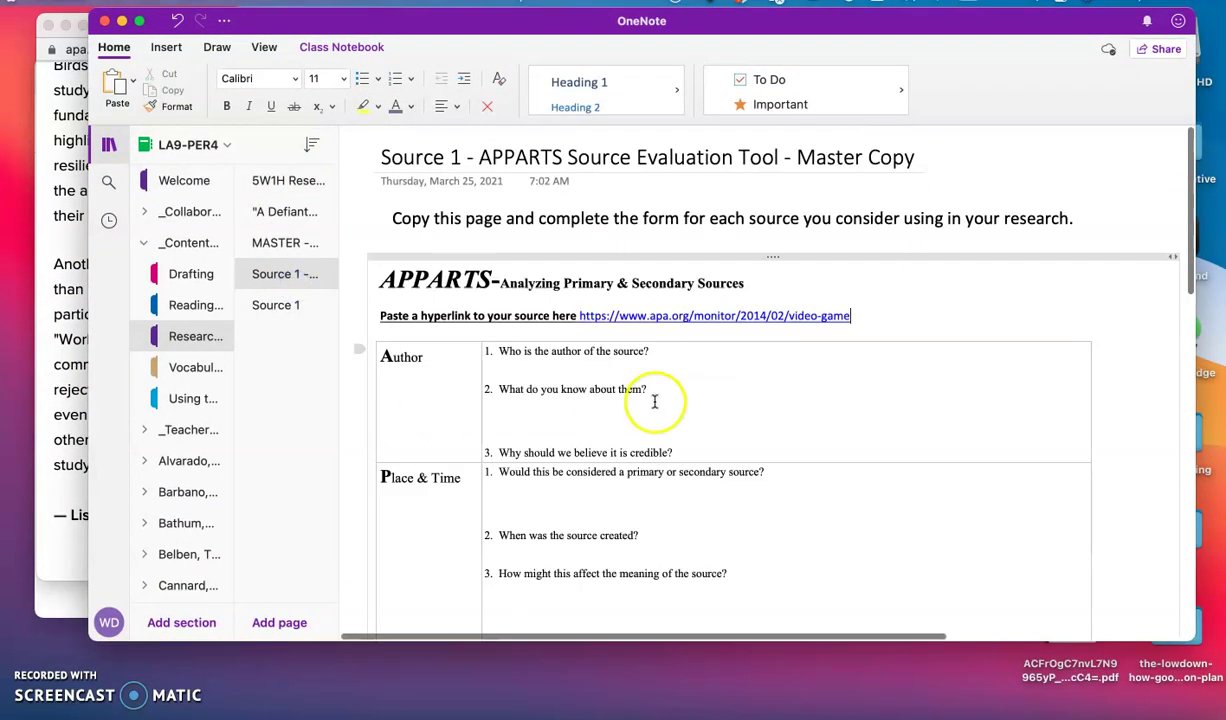
left_click(684, 354)
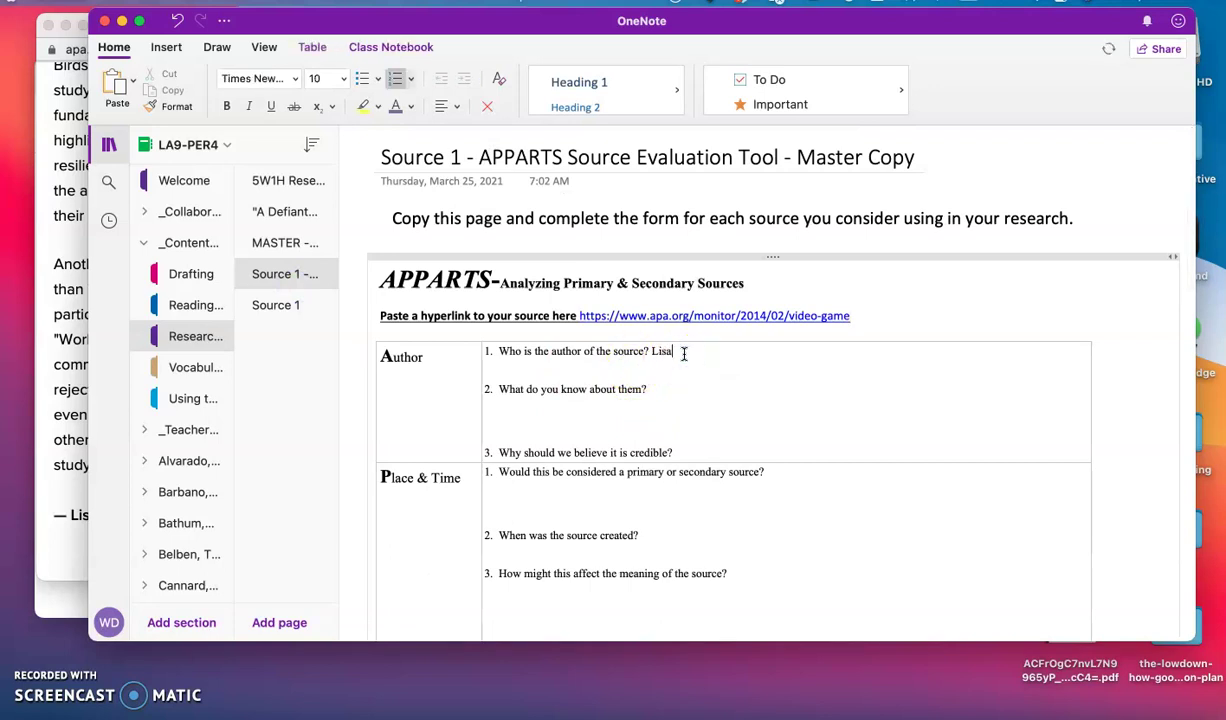
type("Lisa Bowen")
Switch to the printable article window in Chrome and check it from end to start for information about the author.
left_click_drag(487, 22, 487, 140)
left_click(485, 112)
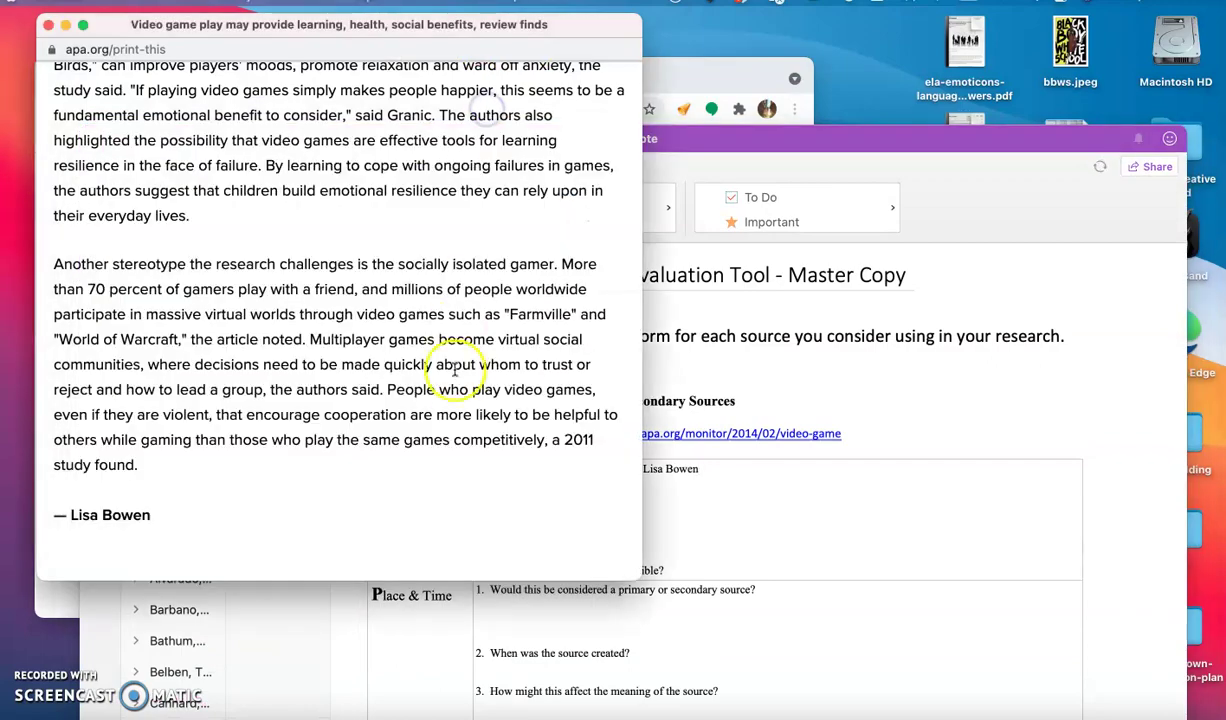
scroll(460, 383, "down", 2)
scroll(490, 383, "up", 6)
scroll(455, 383, "up", 15)
scroll(455, 383, "up", 3)
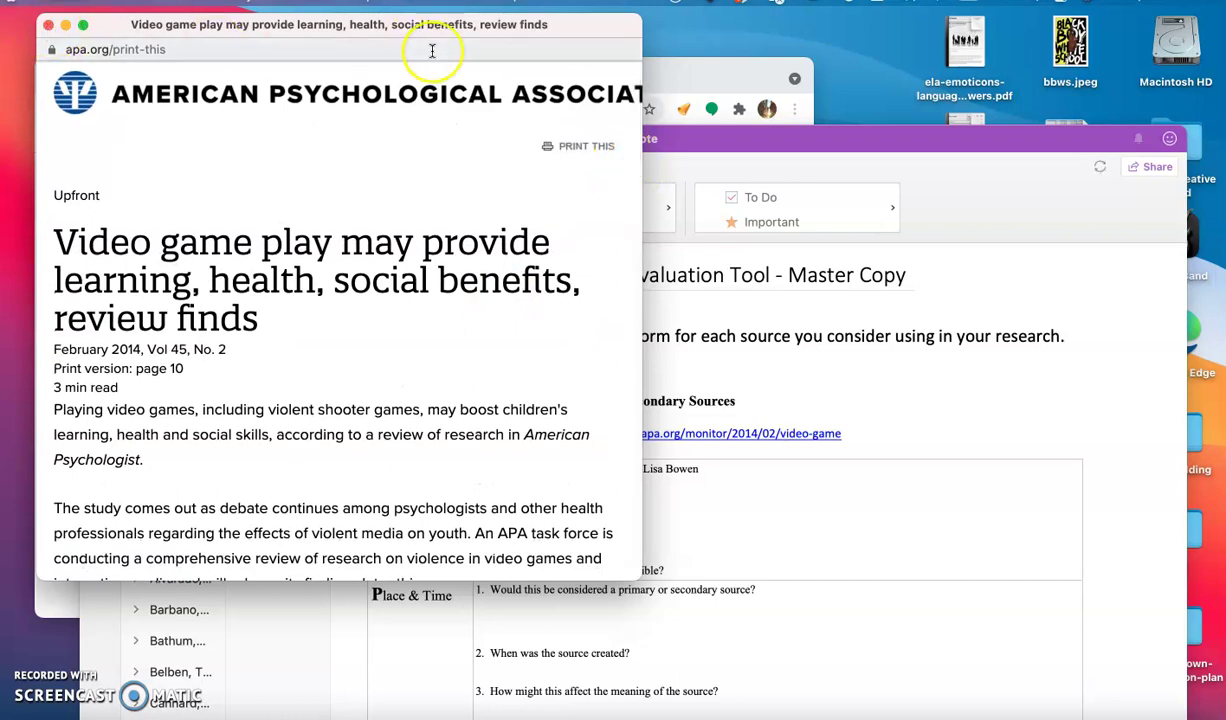
Bring the original APA article page to the front and look through it for details about the author.
left_click(658, 86)
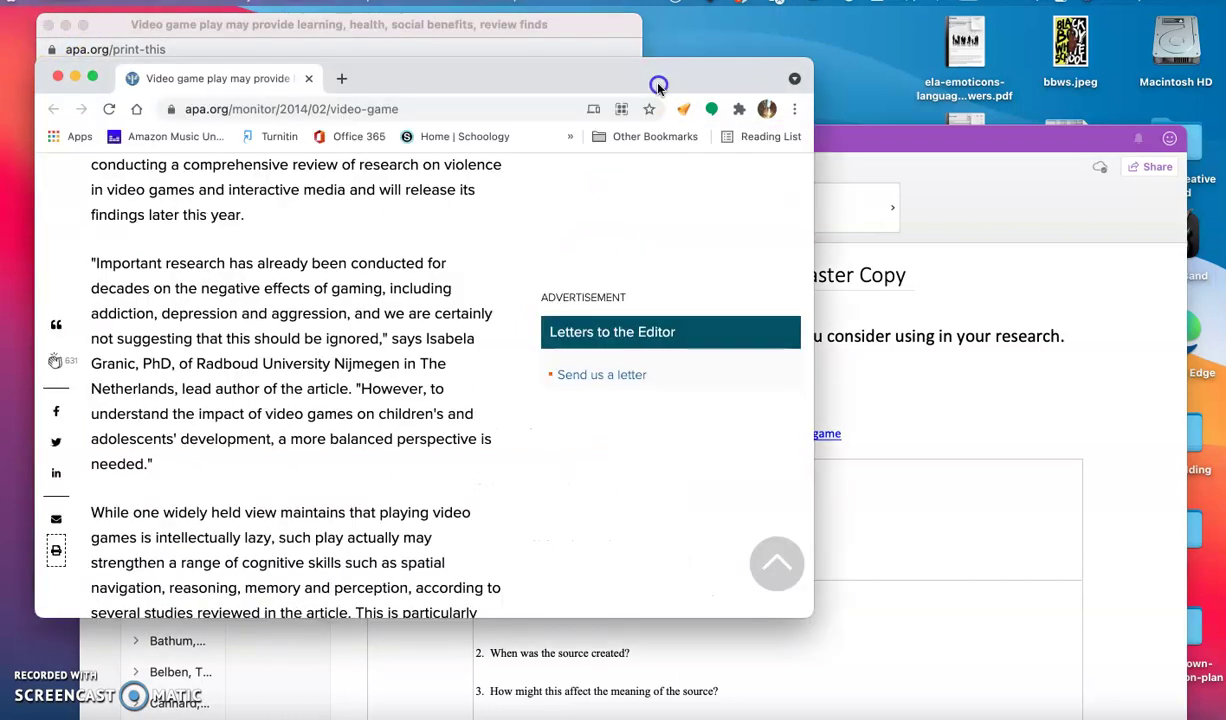
left_click_drag(642, 91, 686, 48)
scroll(330, 310, "down", 10)
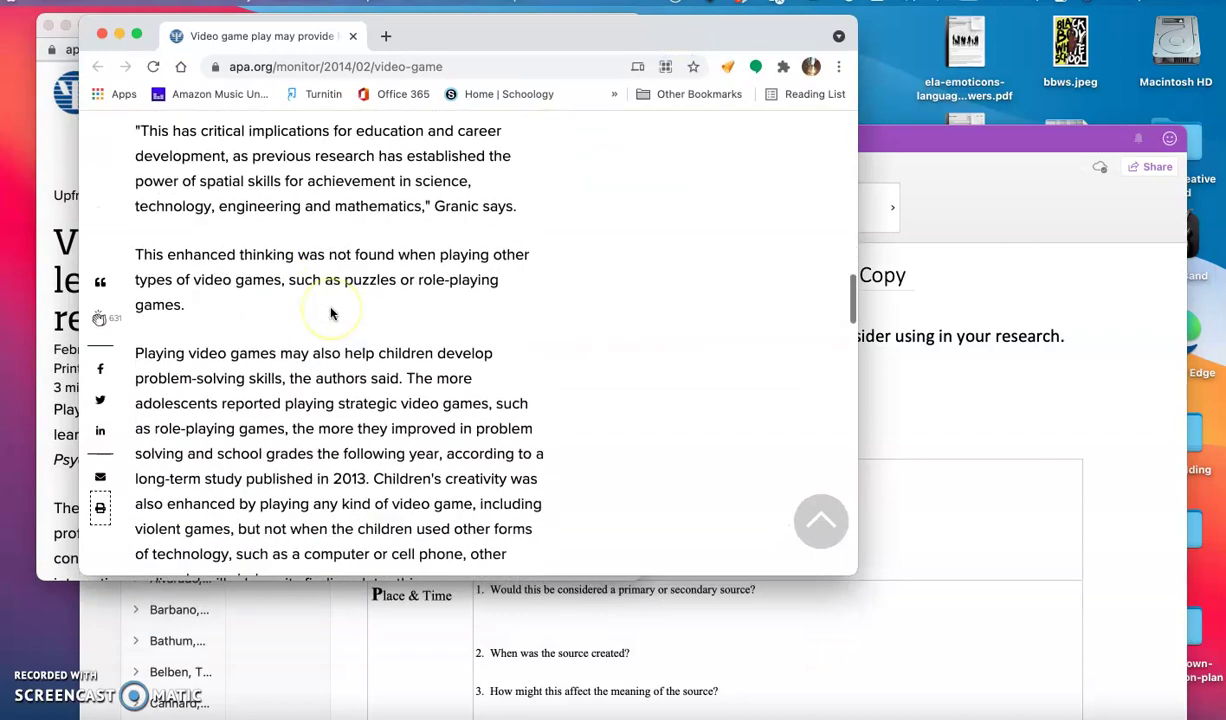
scroll(332, 311, "down", 3)
scroll(331, 315, "up", 3)
left_click(519, 378)
double_click(516, 370)
scroll(516, 370, "down", 5)
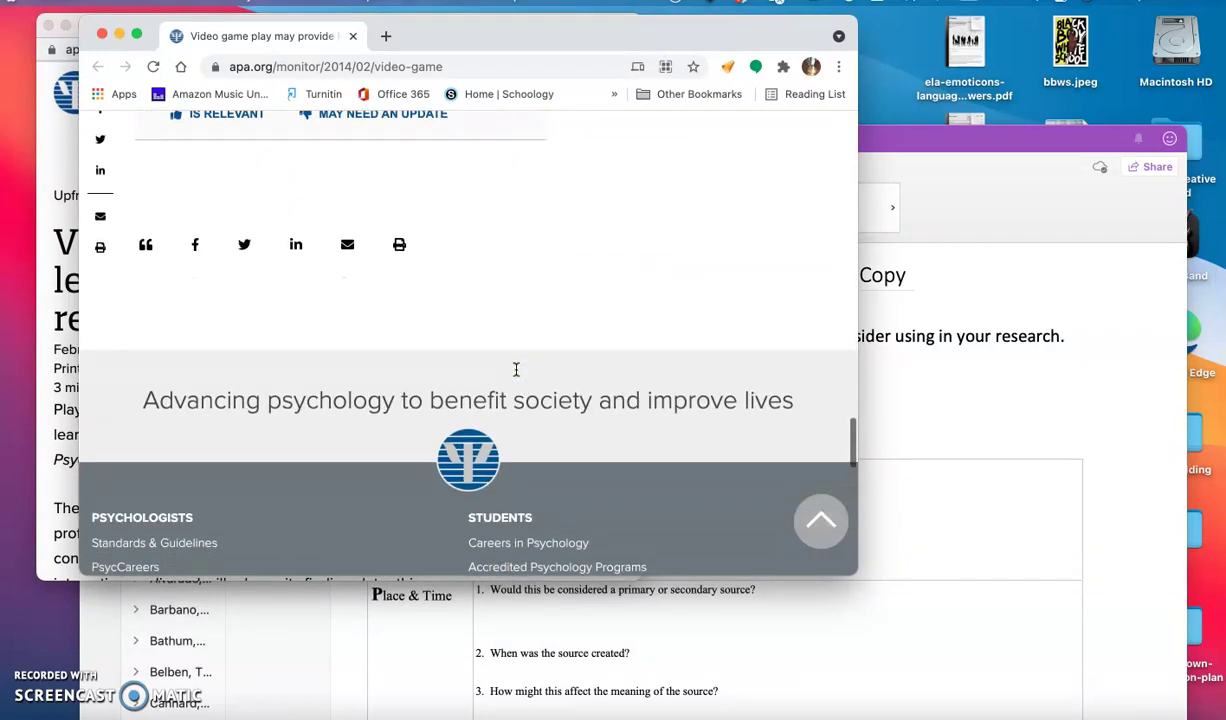
scroll(516, 370, "up", 10)
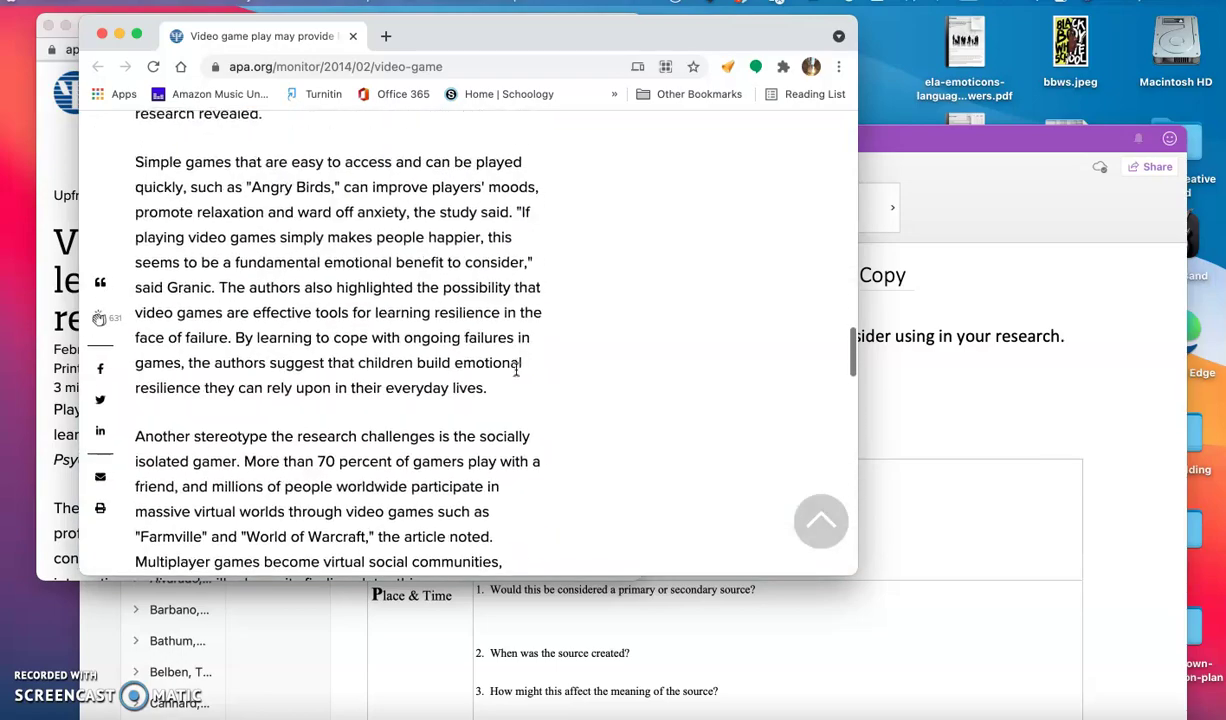
scroll(516, 370, "up", 8)
scroll(516, 370, "down", 2)
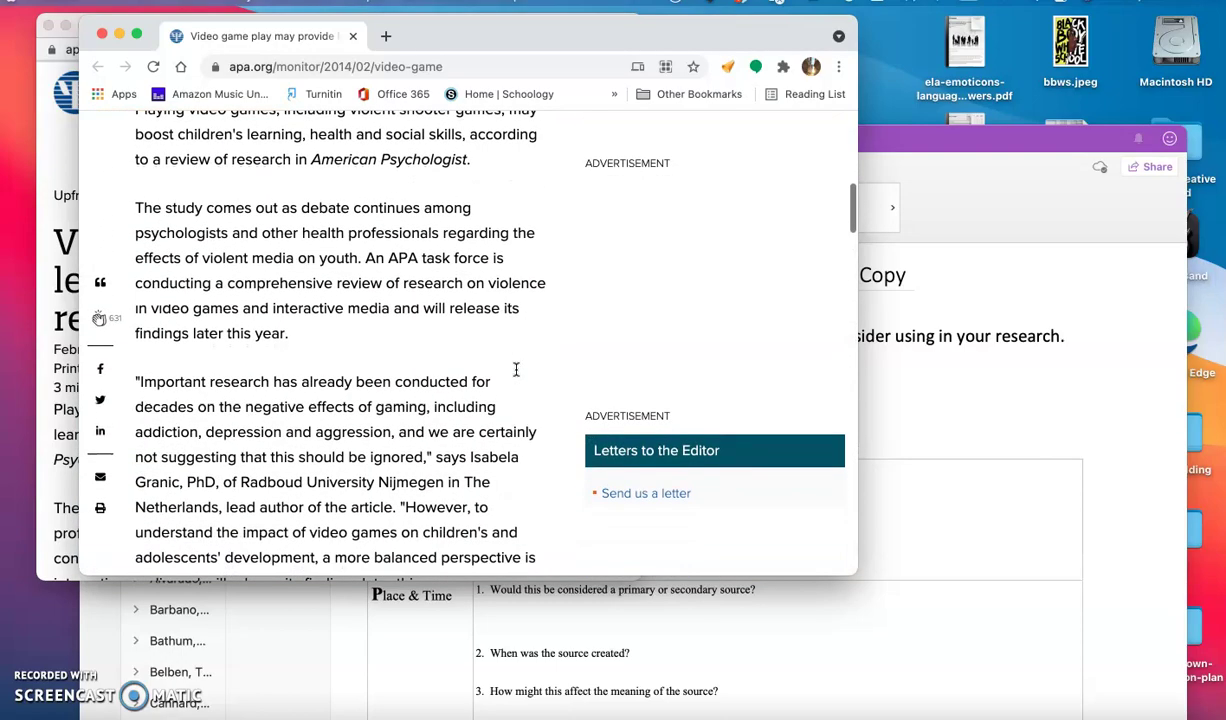
Search the entire APA site for the article author's full name.
scroll(516, 370, "up", 6)
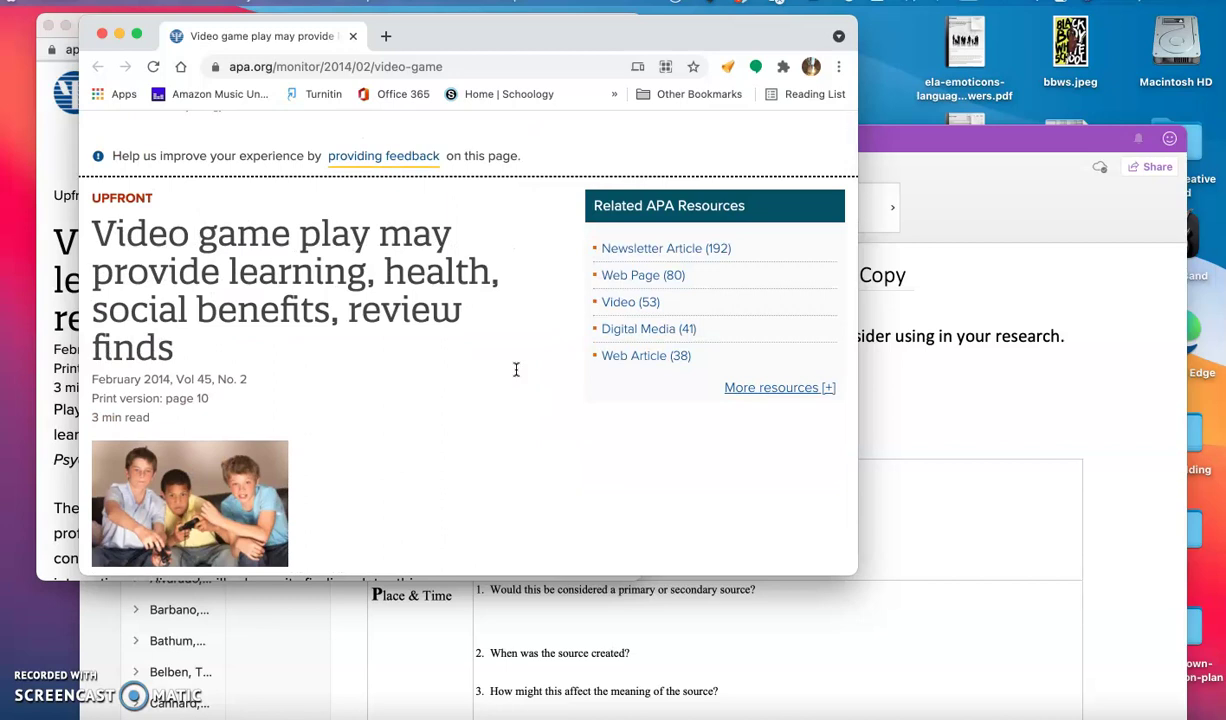
scroll(516, 370, "up", 3)
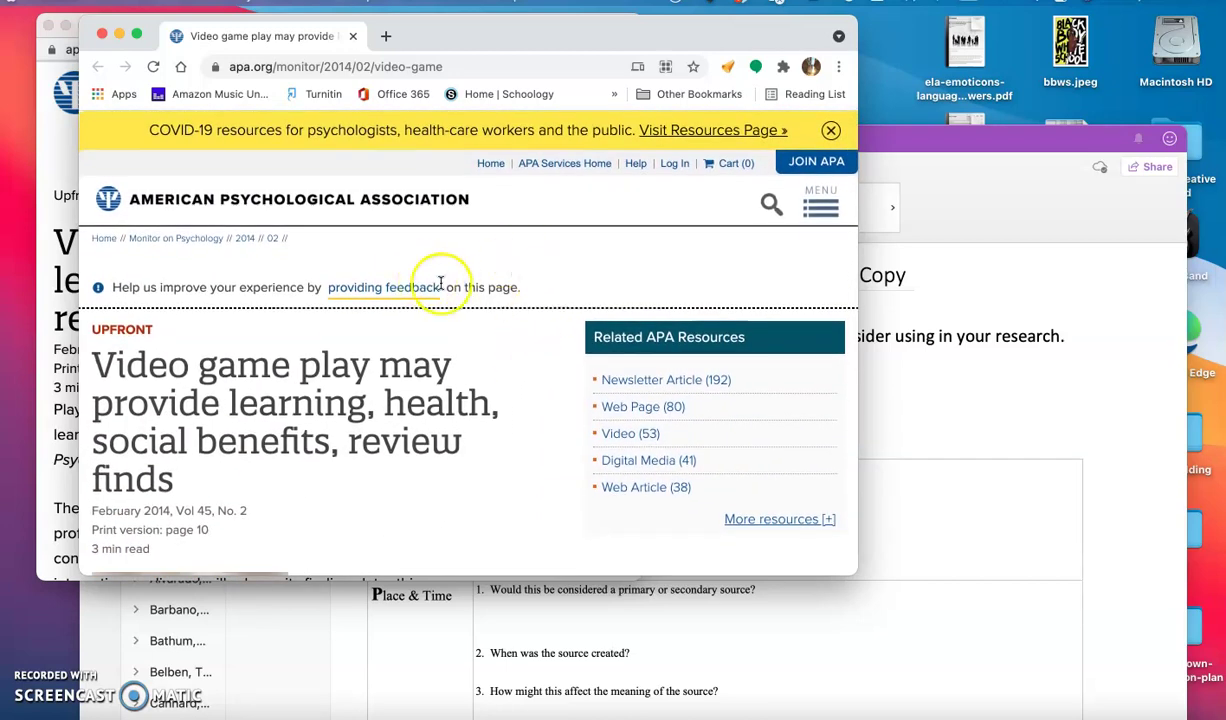
left_click(776, 208)
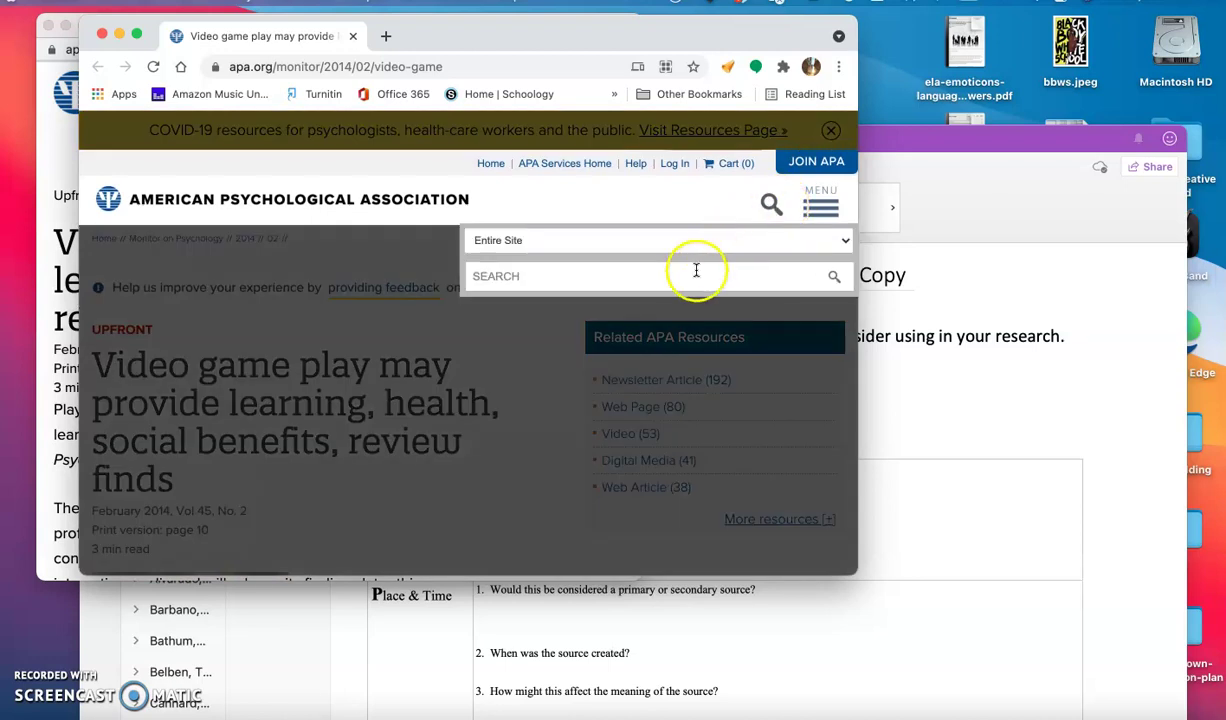
left_click(693, 273)
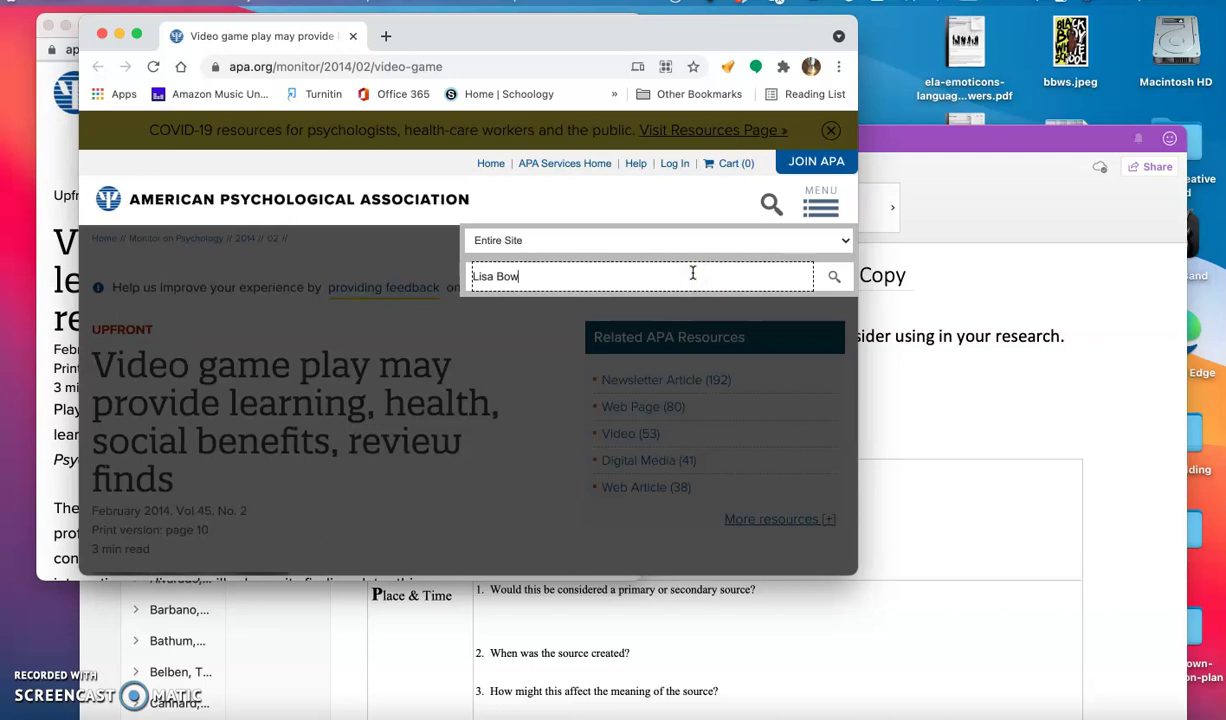
type("Lisa Bowen")
key("Return")
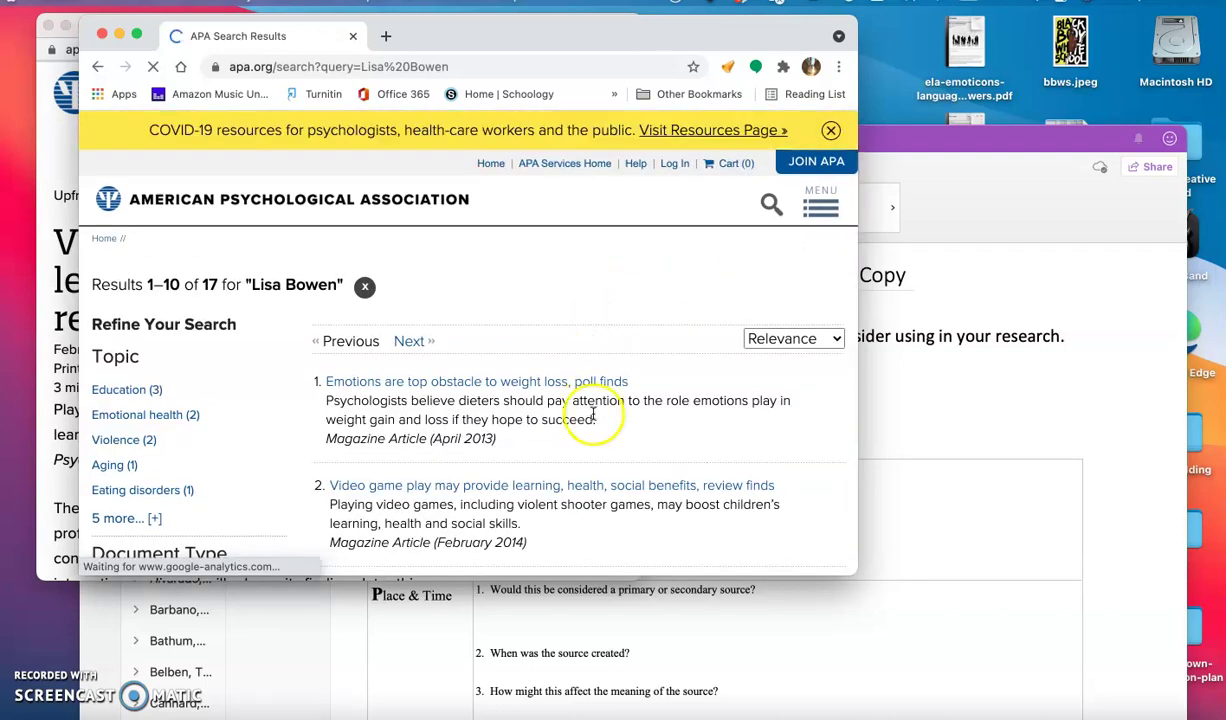
Look through the APA search results, filter them by the article author as contributor, and review the filtered list.
scroll(593, 415, "down", 4)
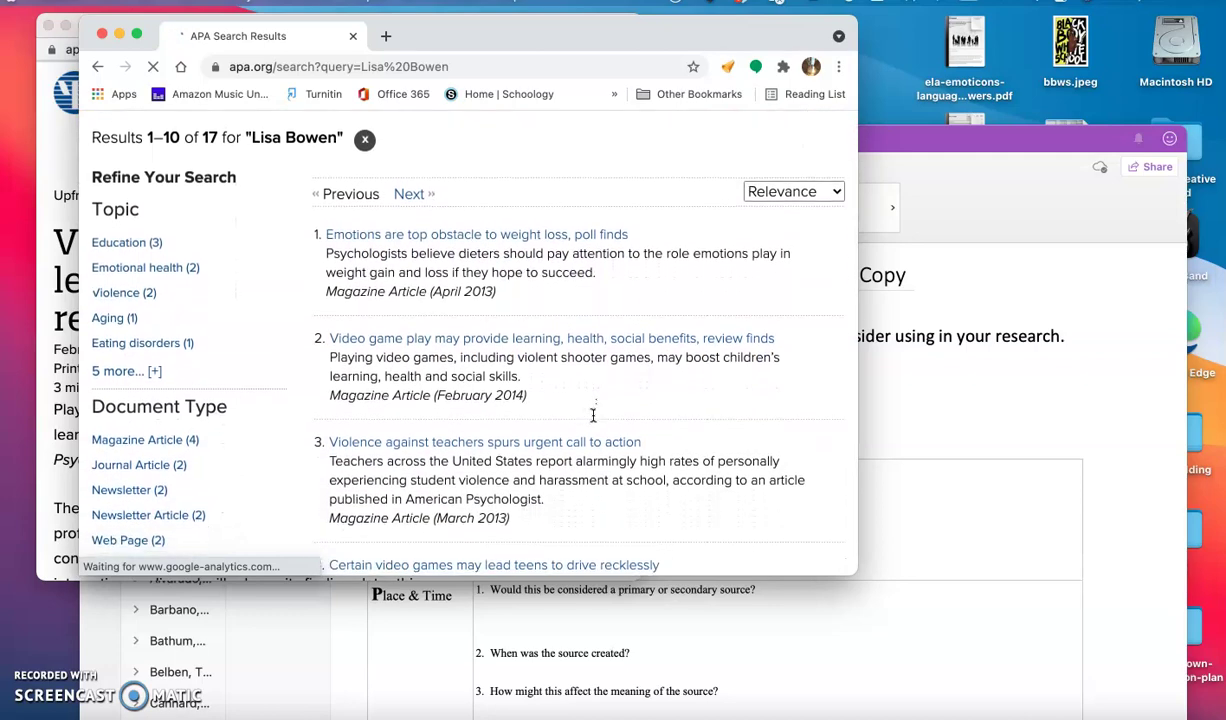
scroll(593, 415, "down", 5)
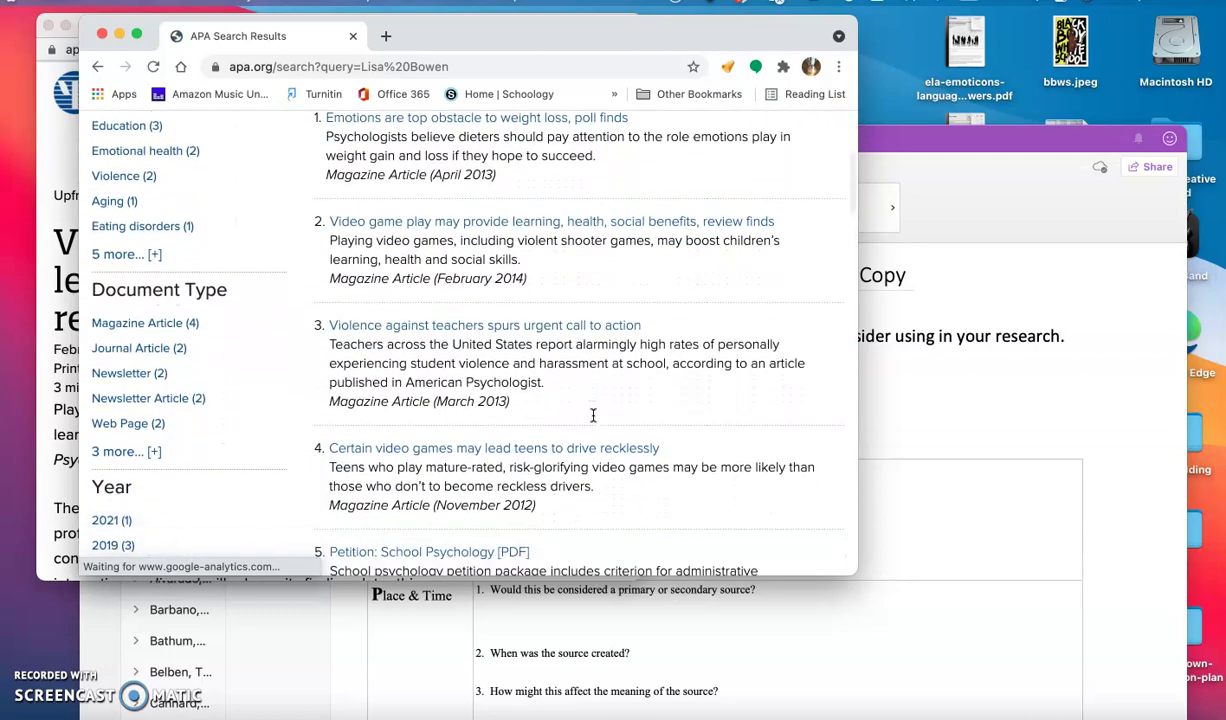
scroll(593, 415, "down", 11)
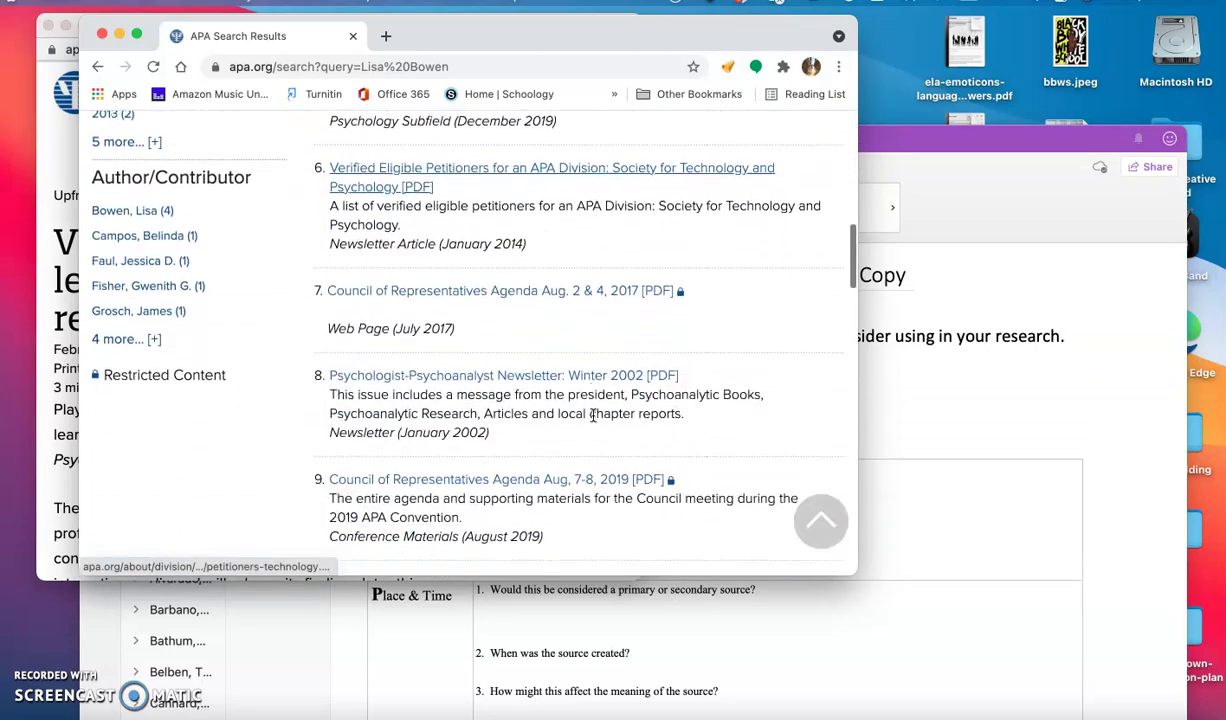
scroll(593, 415, "down", 1)
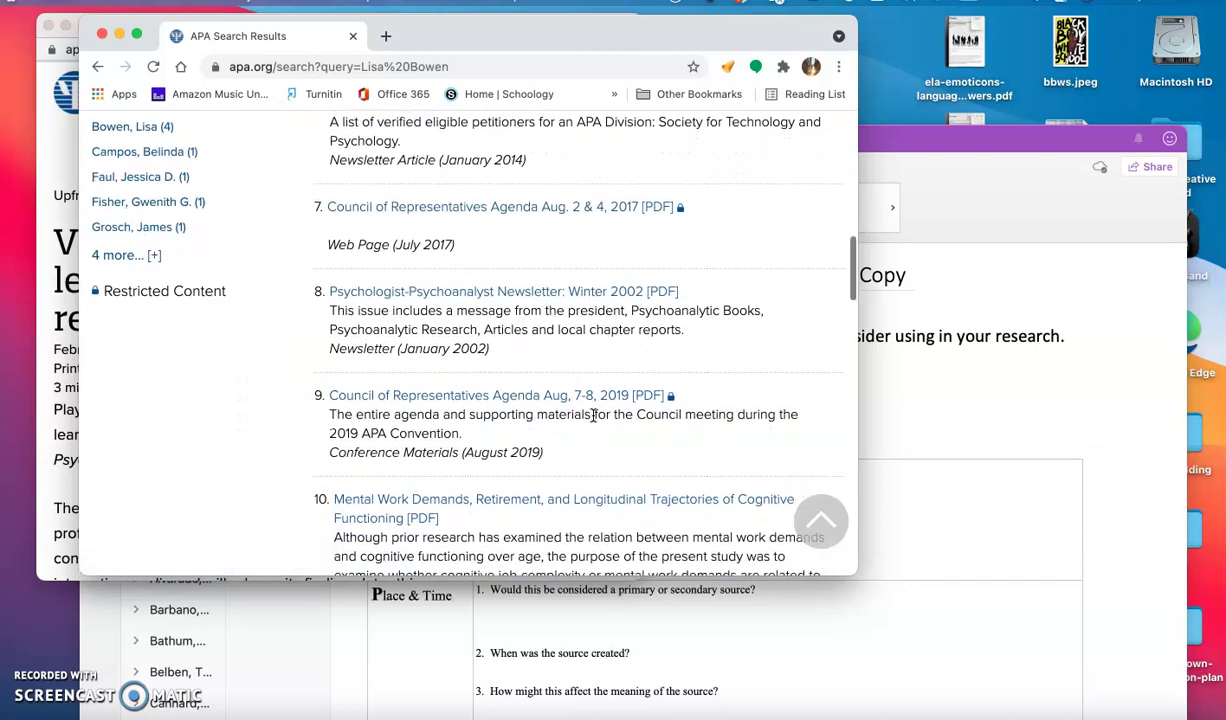
scroll(593, 415, "down", 6)
scroll(593, 415, "up", 12)
scroll(593, 415, "down", 2)
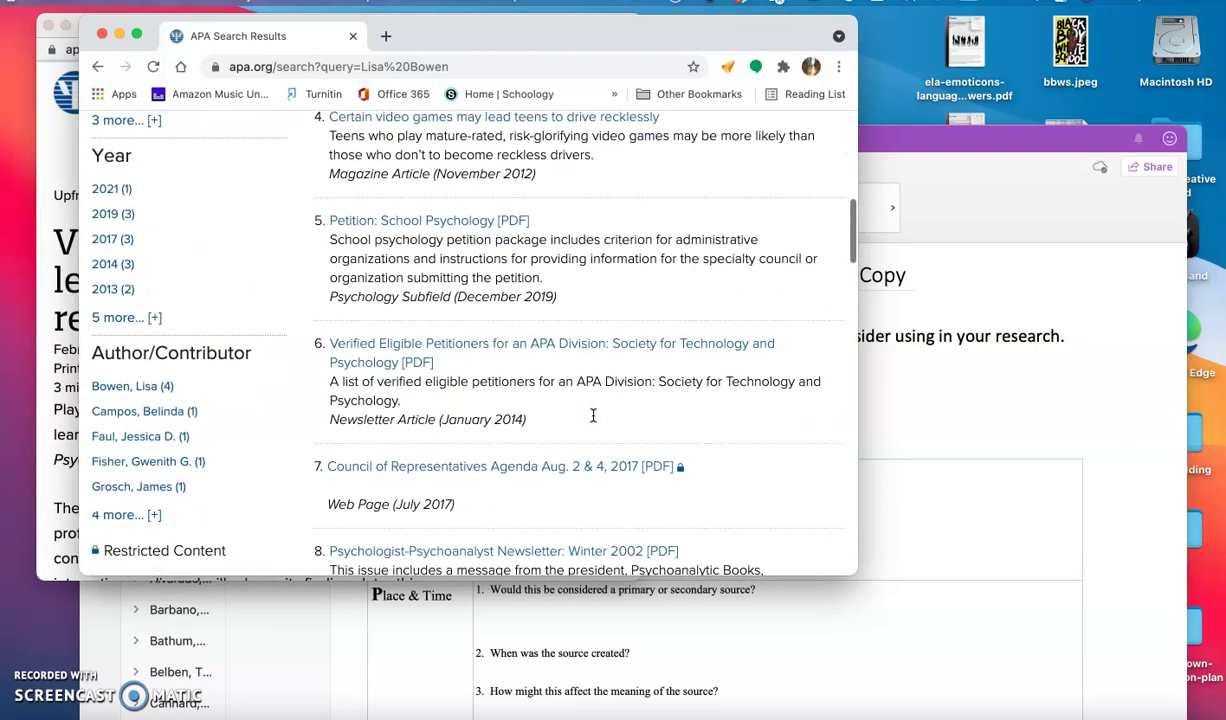
left_click(133, 387)
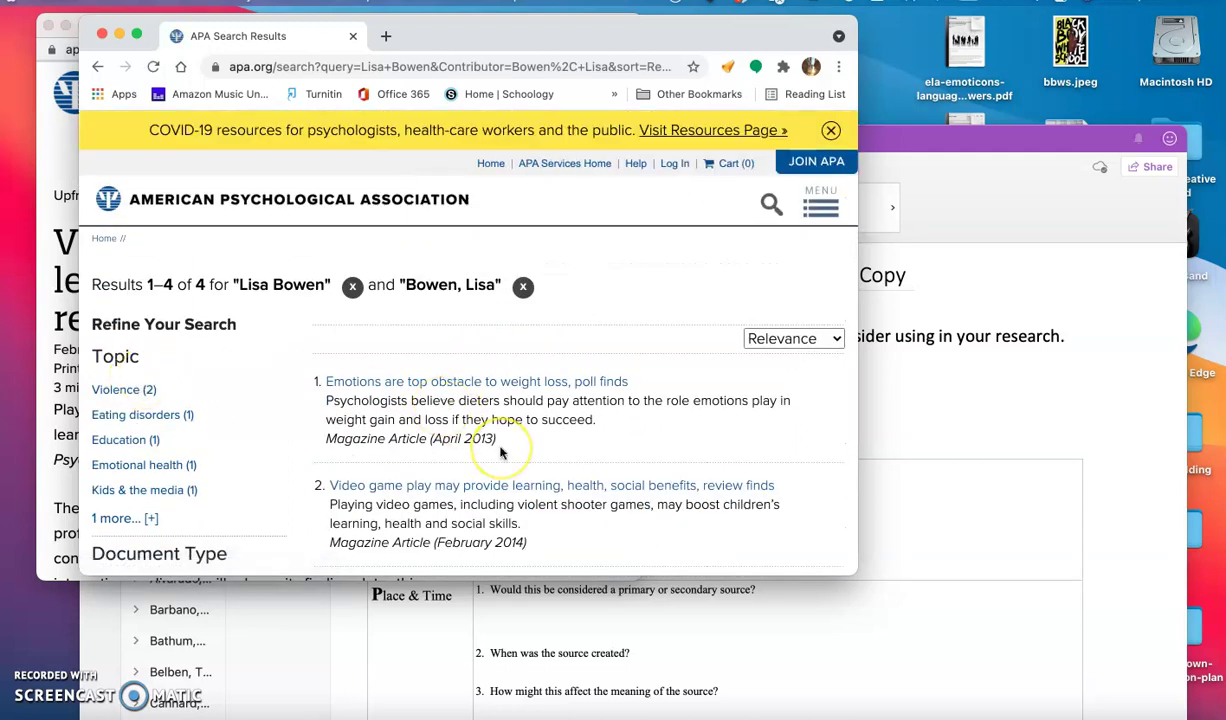
scroll(500, 452, "down", 5)
scroll(500, 452, "up", 4)
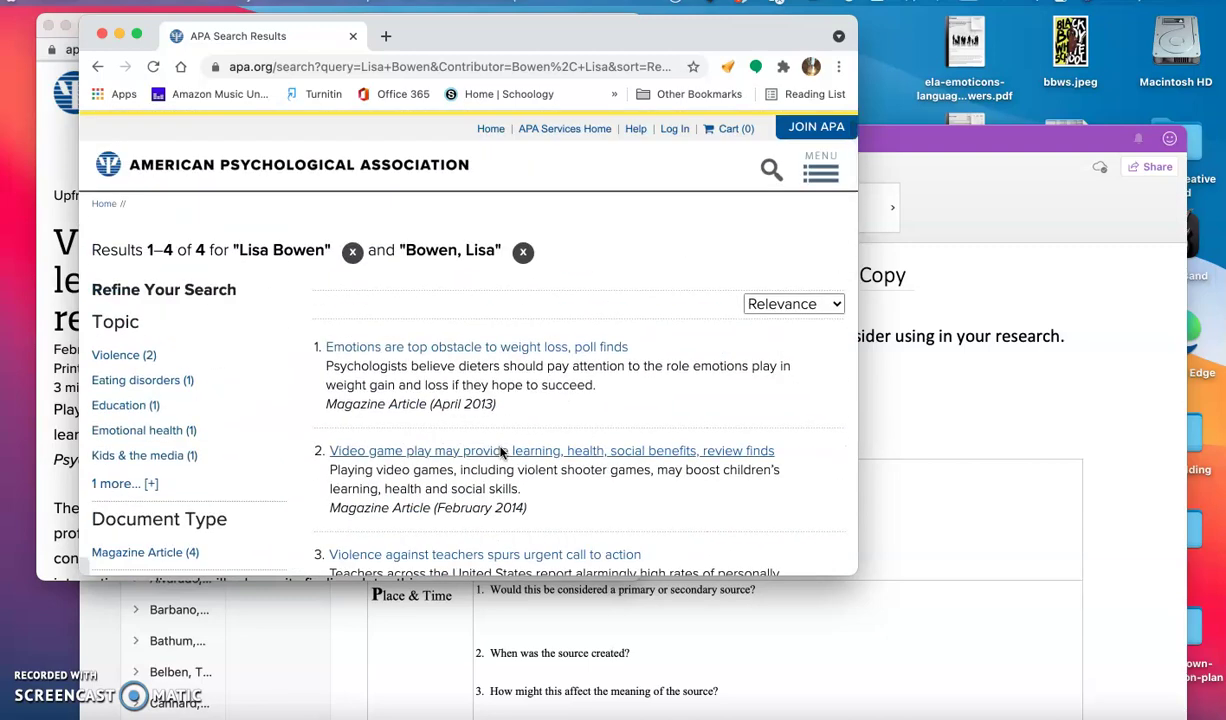
Search Google in a new tab for the author's full name plus "american psychological association".
left_click(431, 60)
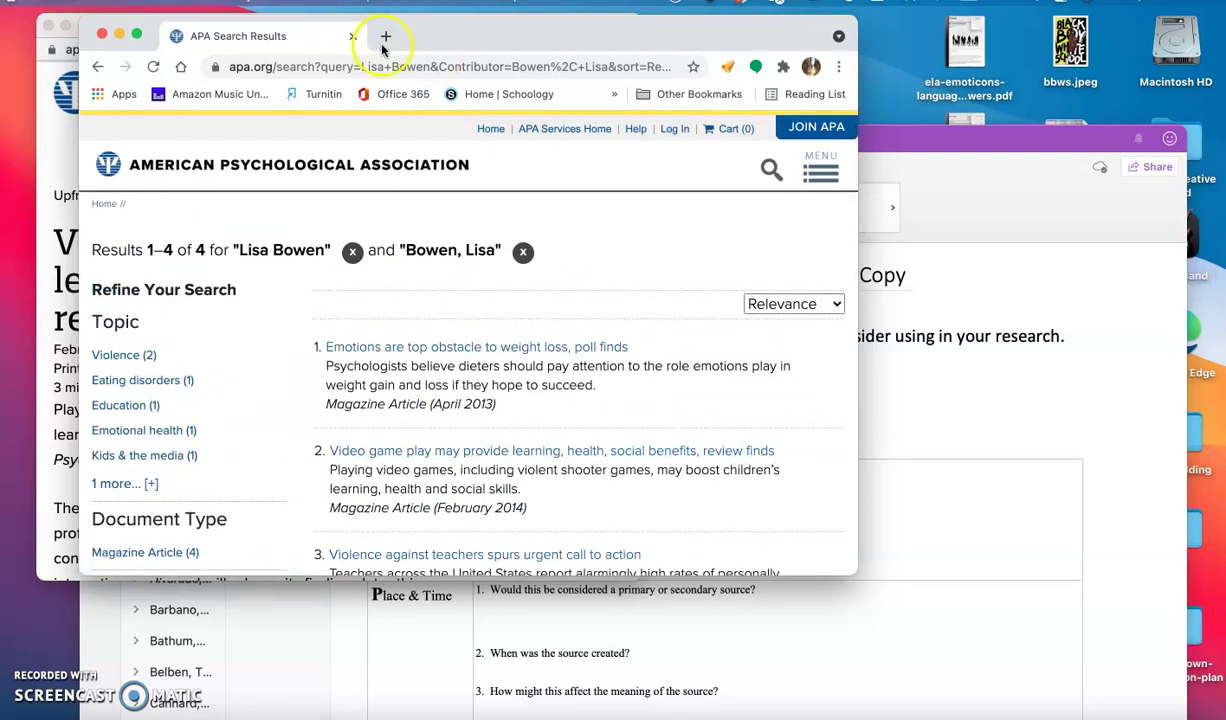
left_click(386, 38)
type("Lisa")
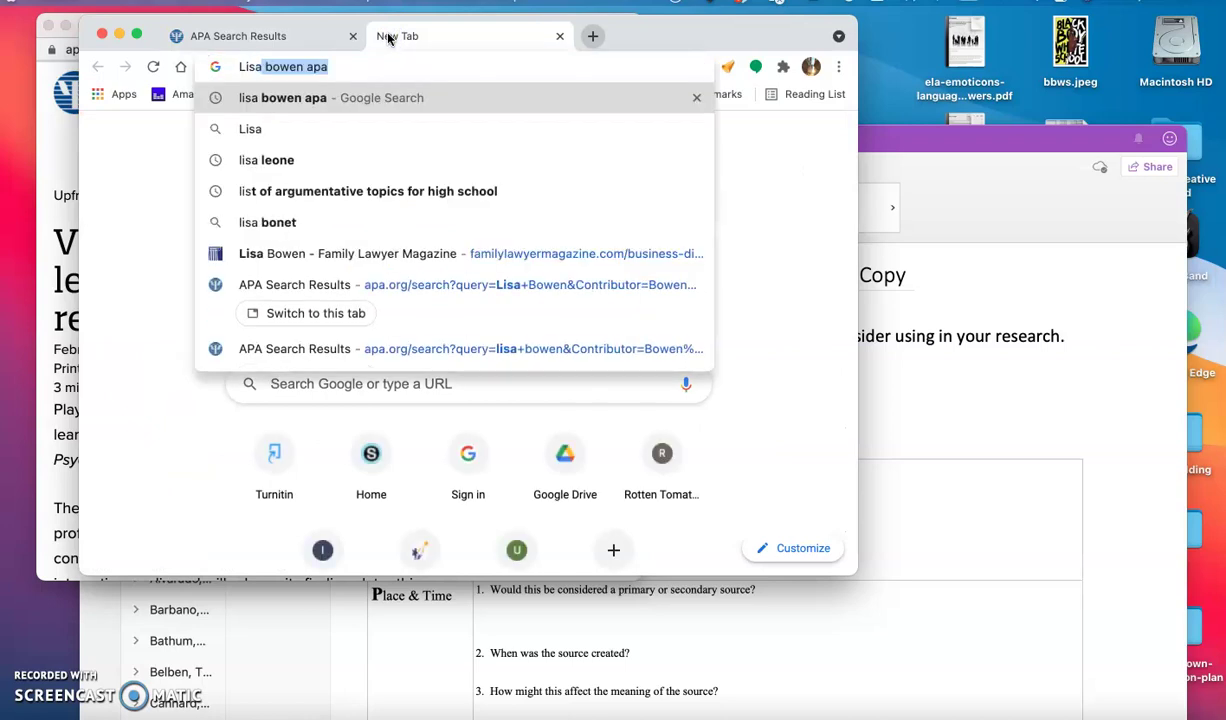
type(" P")
key("BackSpace")
type("Bowe")
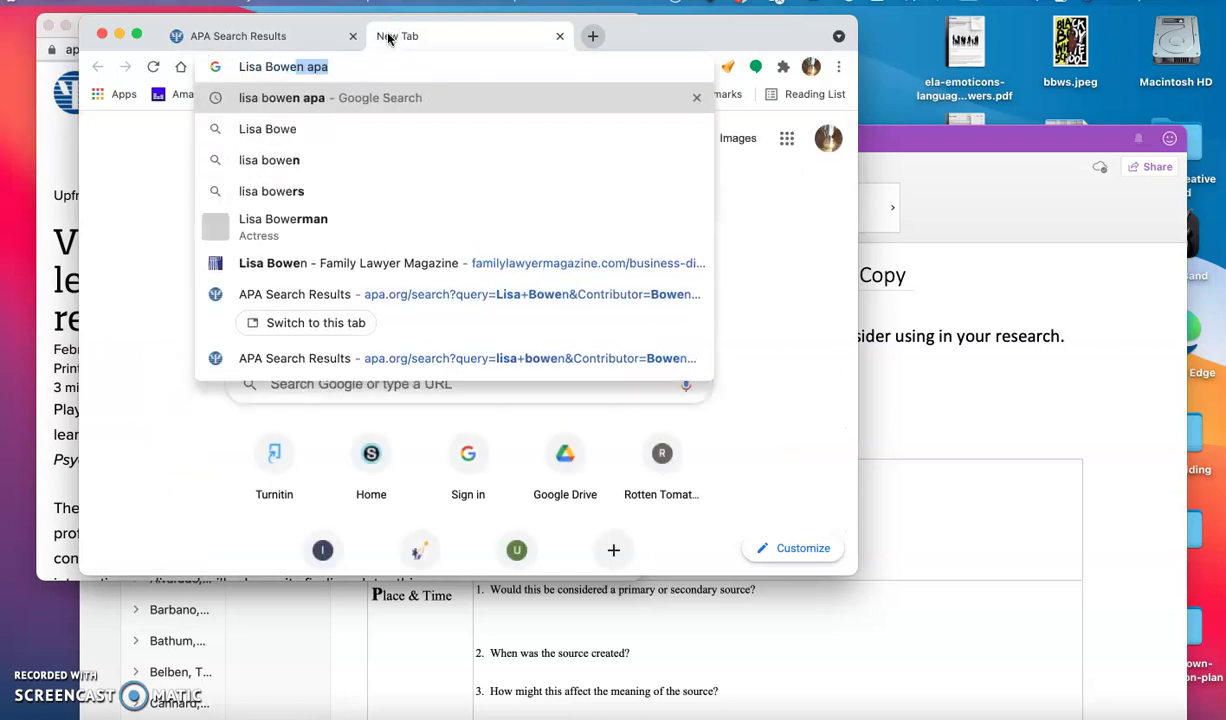
type("n American")
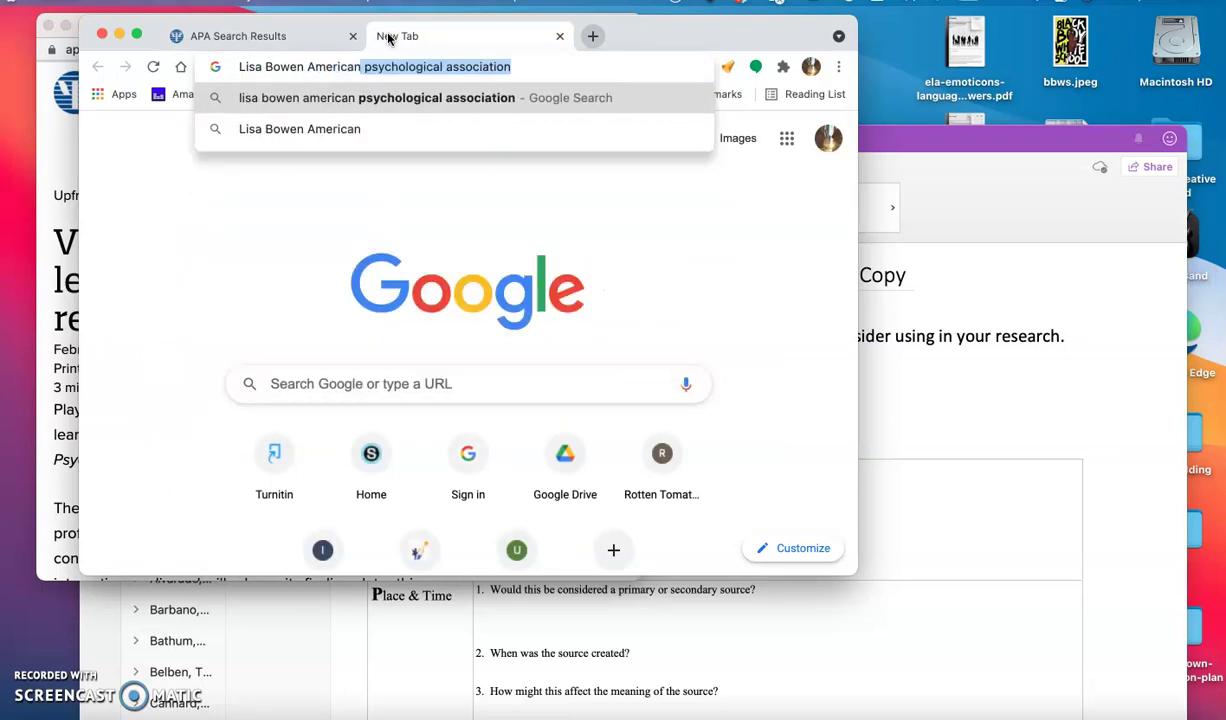
key("Return")
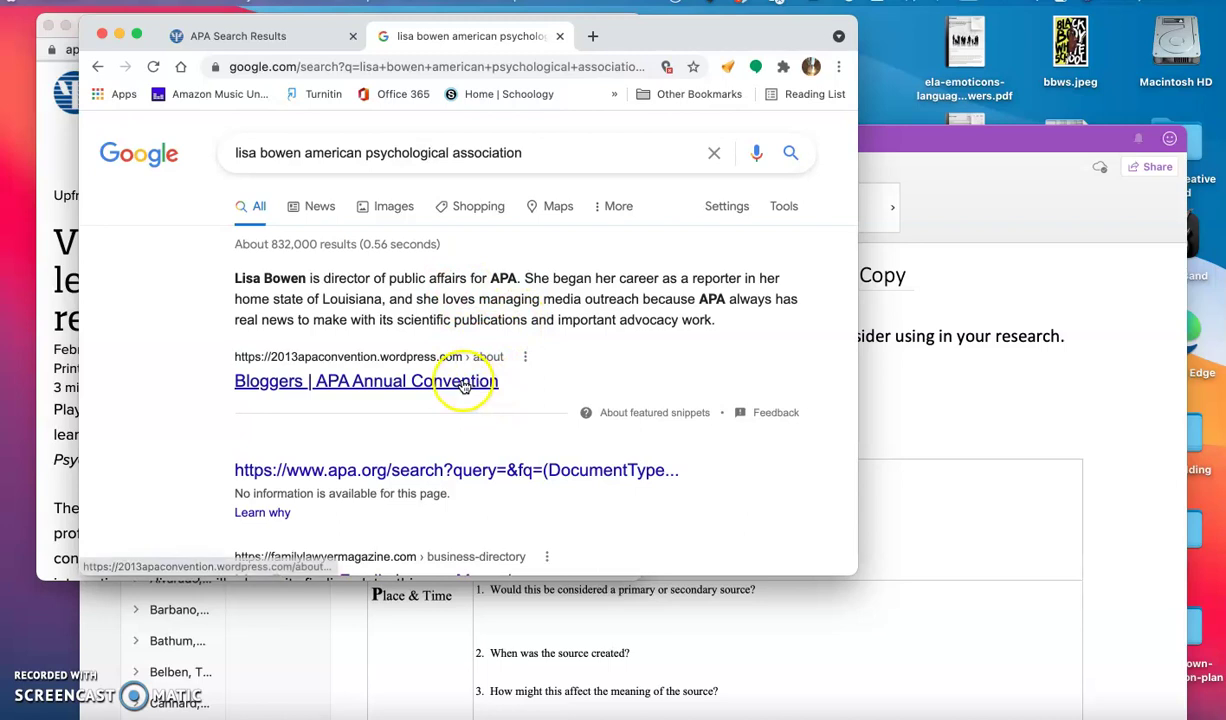
Look over the Google results, open the "Bloggers | APA Annual Convention" page and read the author's biography there.
scroll(478, 404, "down", 5)
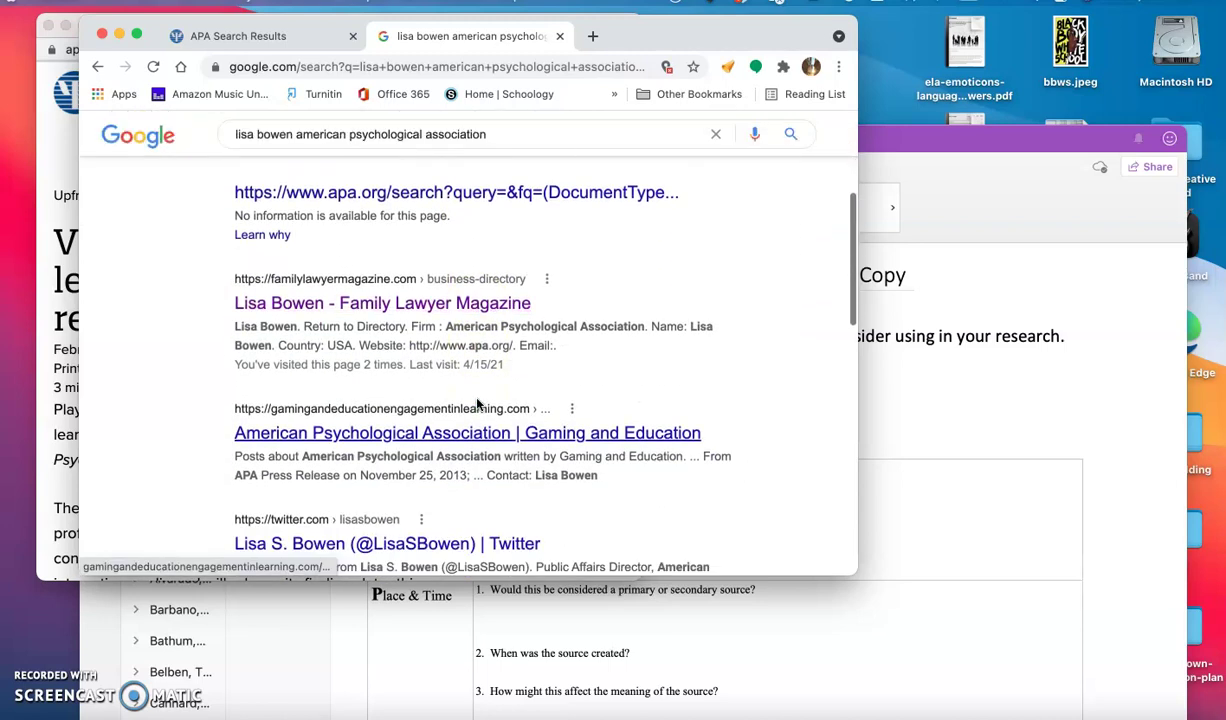
scroll(478, 404, "up", 5)
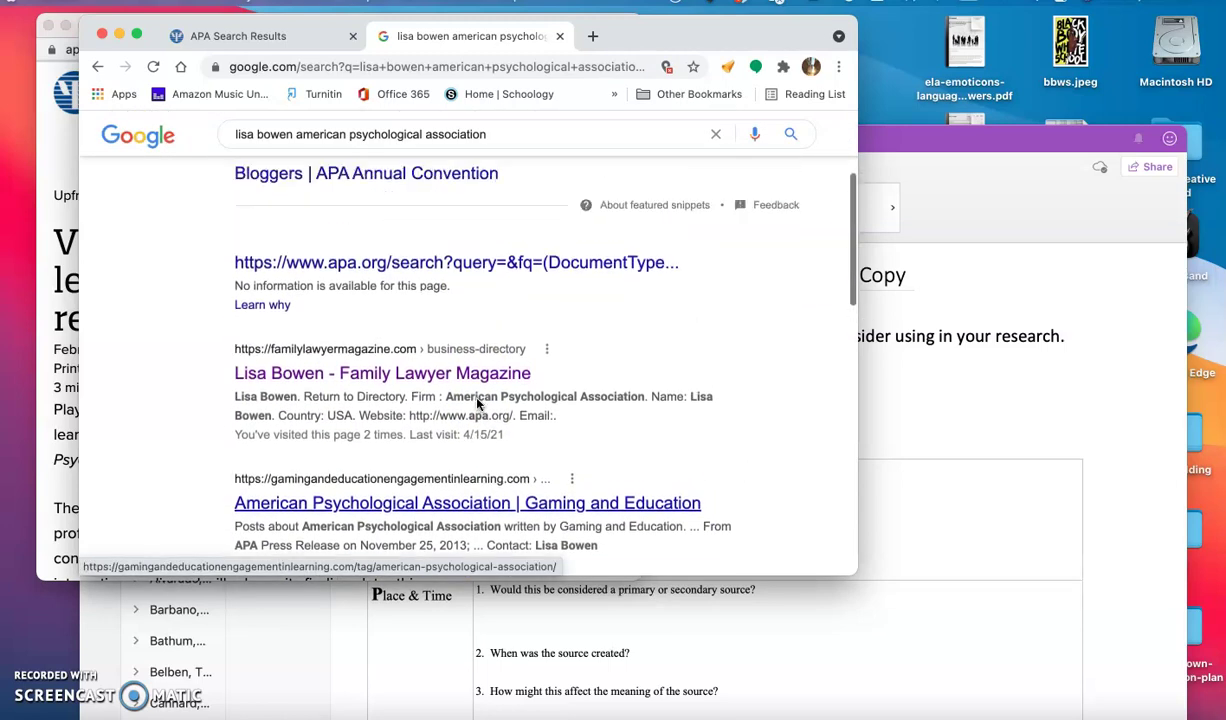
left_click(463, 383)
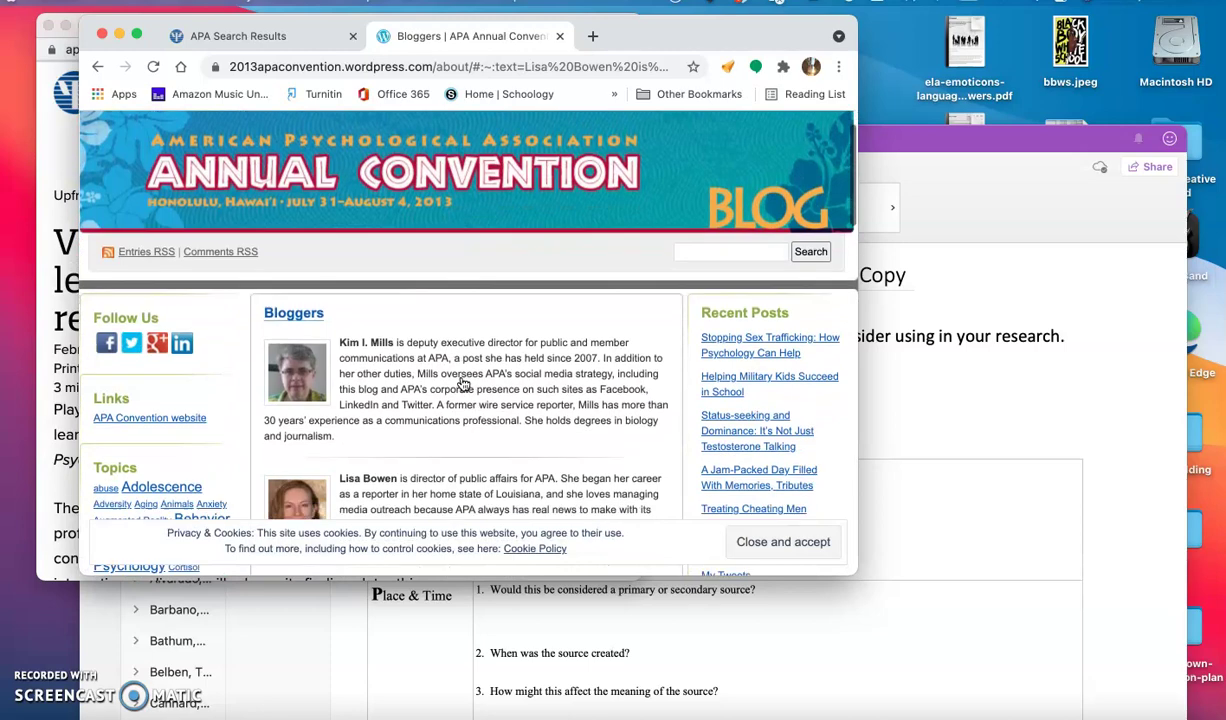
scroll(463, 383, "down", 2)
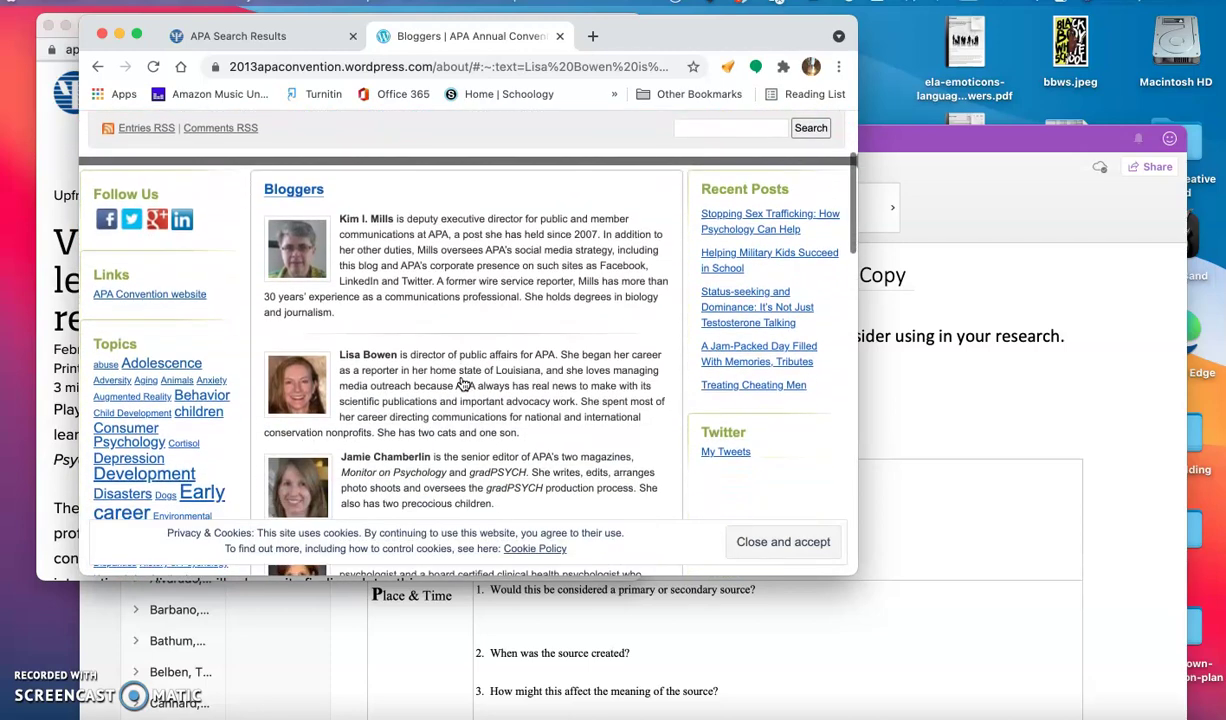
scroll(463, 383, "down", 1)
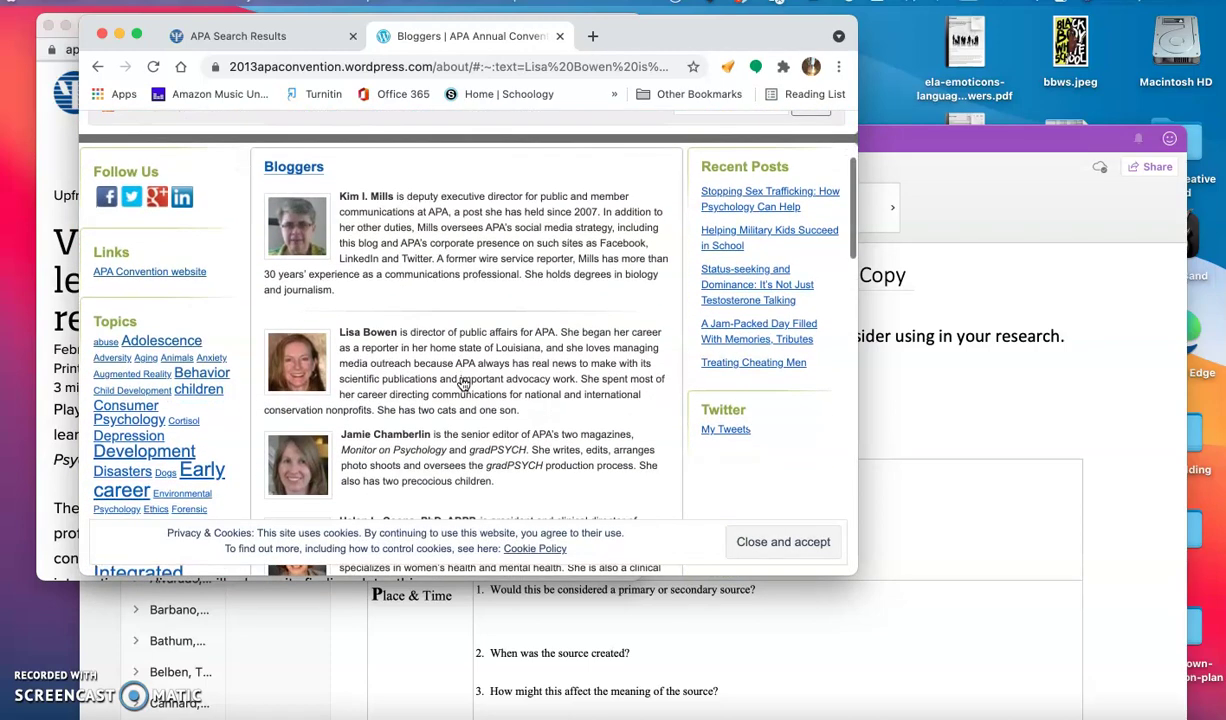
Copy the author's whole biography paragraph into OneNote as the answer to "What do you know about them?" on the APPARTS page.
left_click(543, 347)
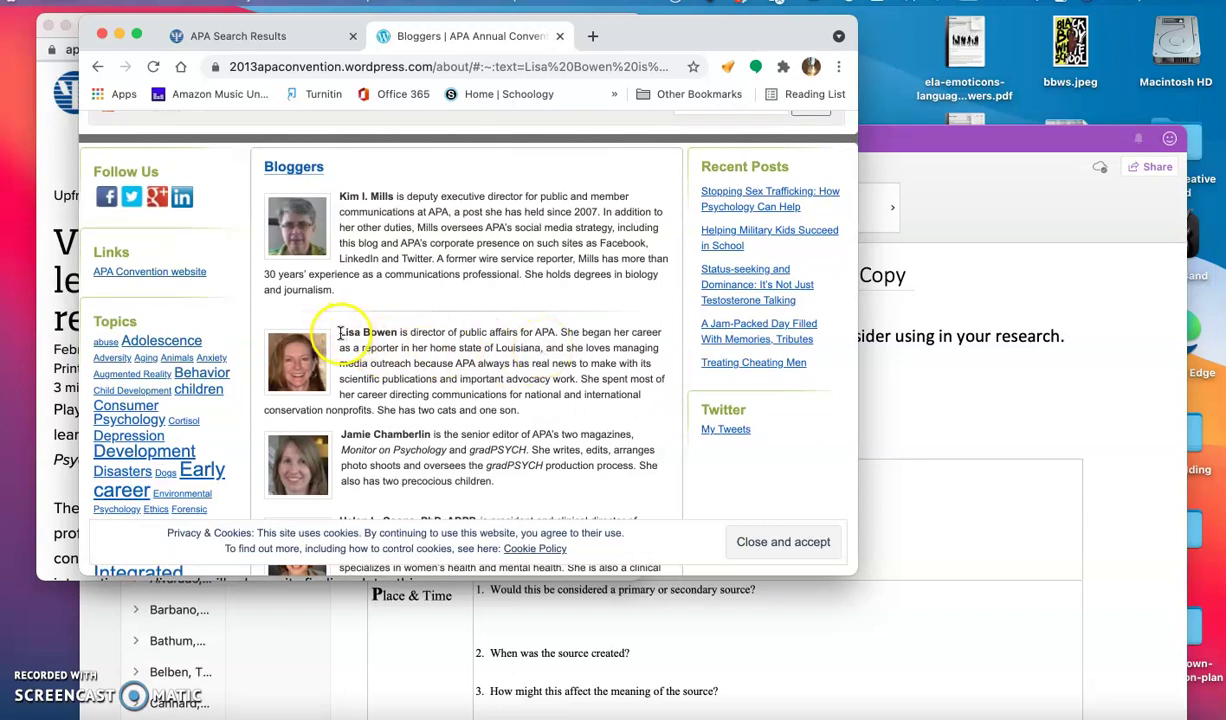
left_click_drag(341, 333, 531, 416)
key("super+c")
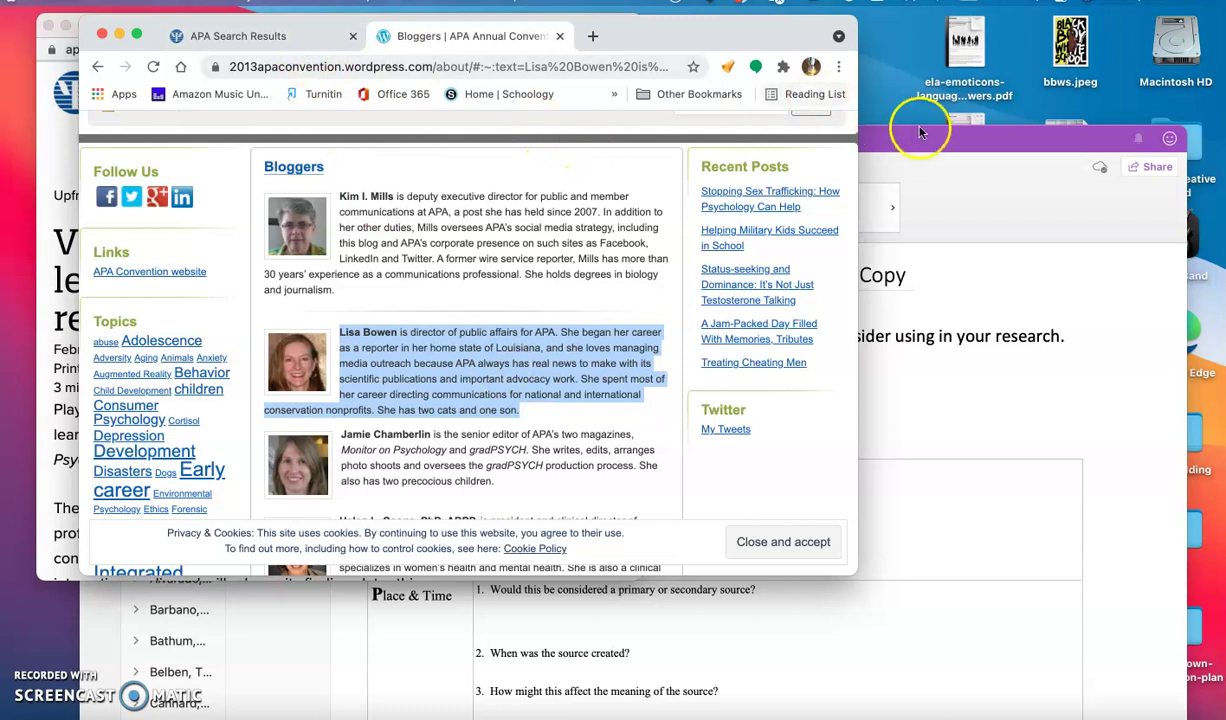
left_click_drag(927, 140, 908, 74)
left_click(706, 439)
key("super+v")
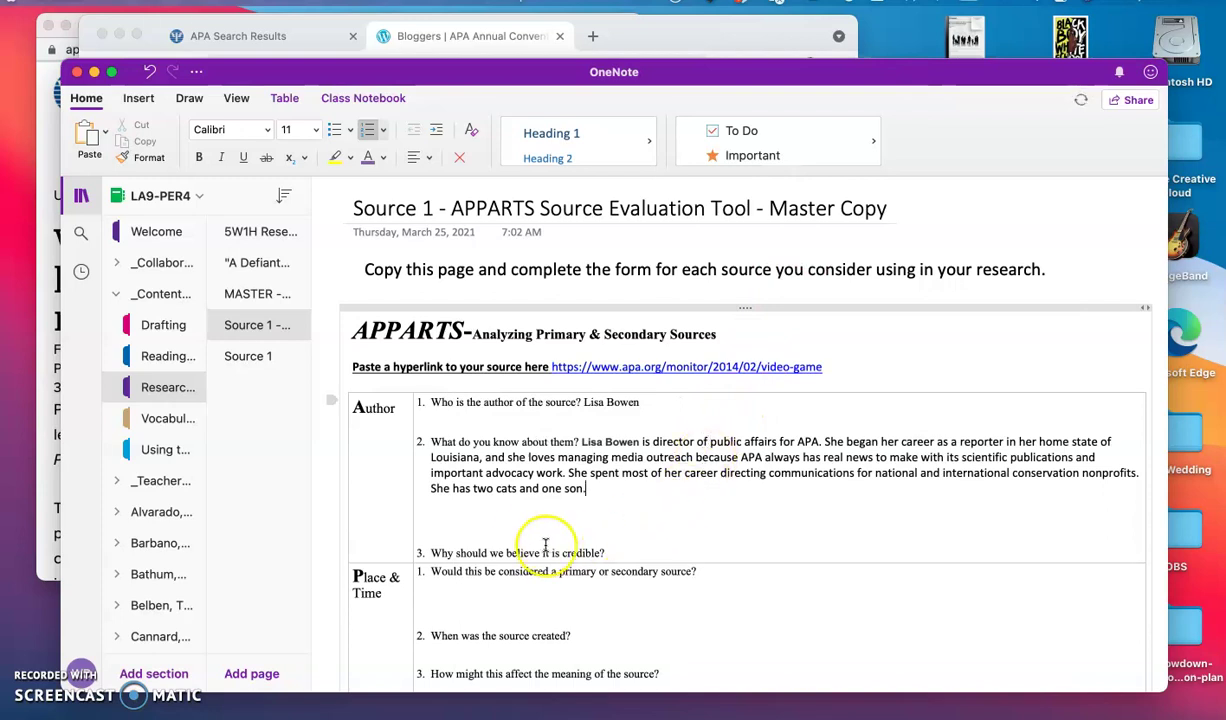
Remove the blank lines above "Why should we believe it is credible?" and begin its answer with "Journalistic integrity; has spent".
left_click(515, 538)
key("BackSpace")
key("BackSpace")
key("BackSpace")
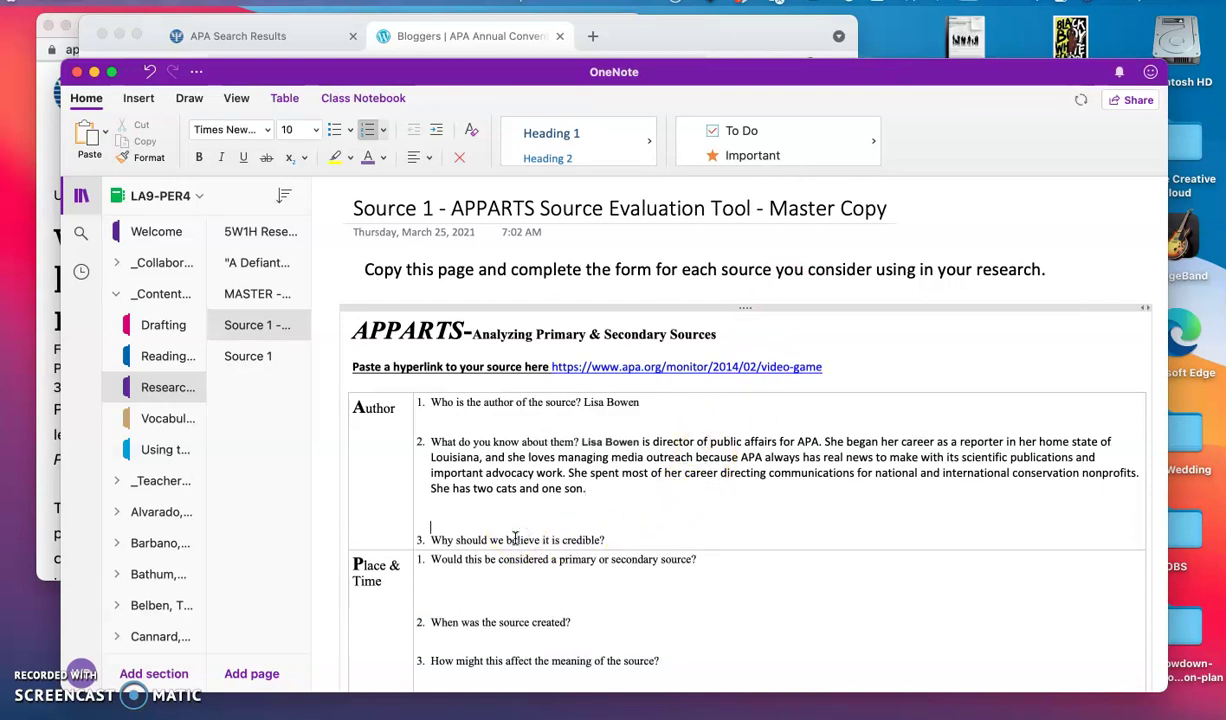
left_click(756, 468)
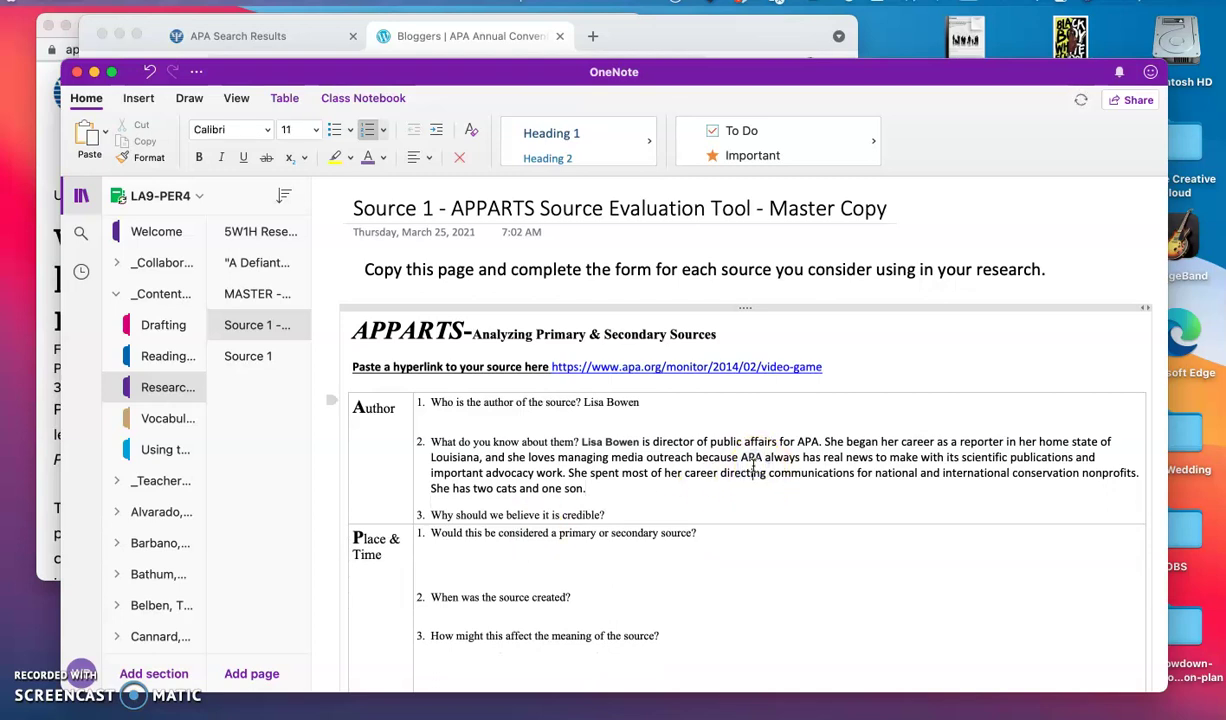
left_click(672, 515)
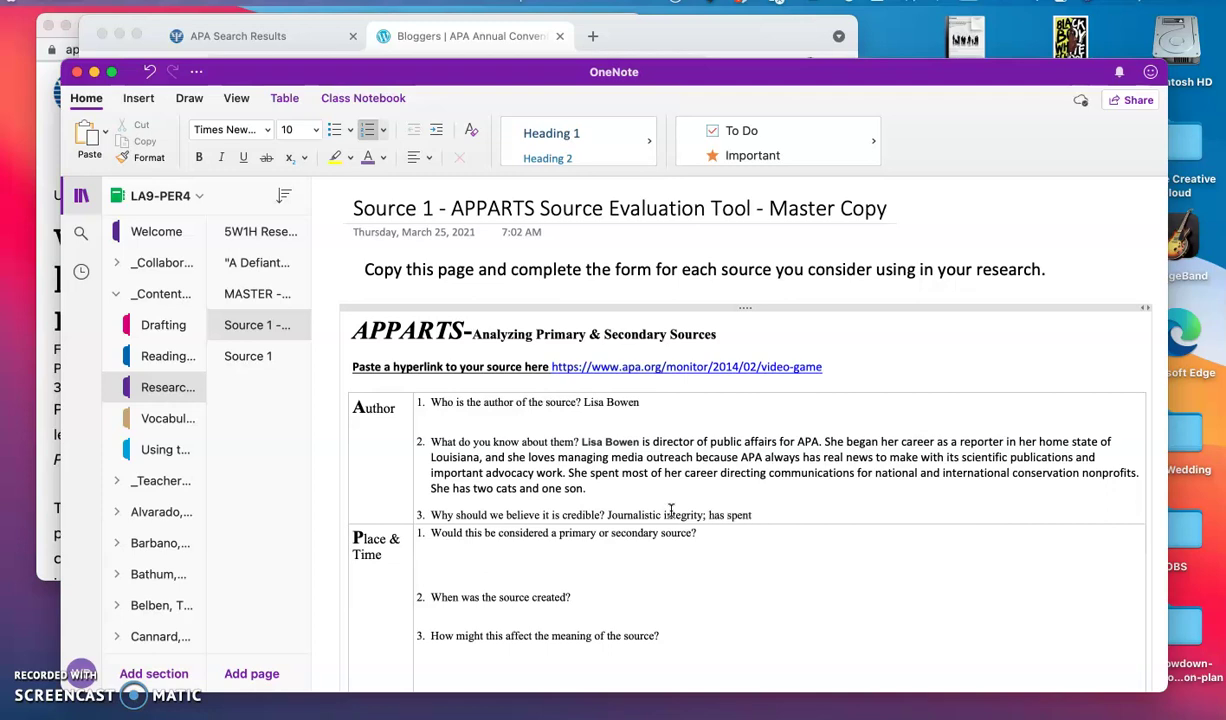
Switch back to Chrome and search Google in a new tab for the author's full name plus "active career".
left_click(445, 38)
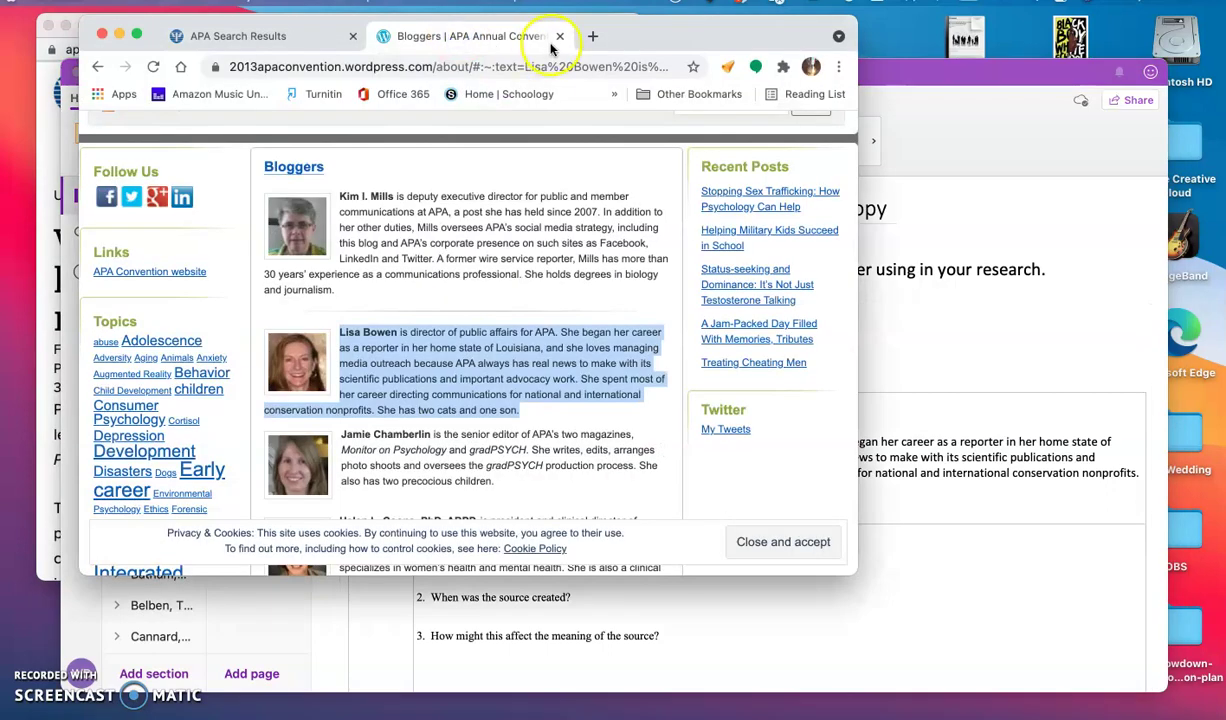
left_click(591, 37)
type("Lisa Bowen")
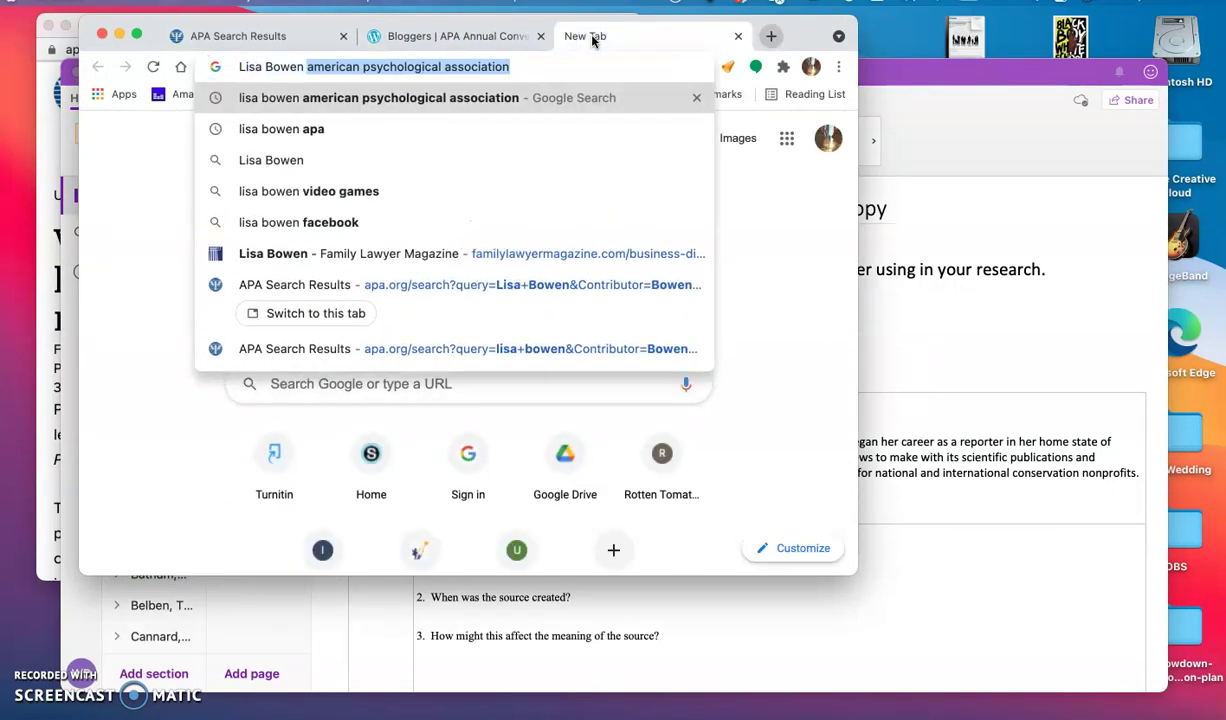
type(" active car")
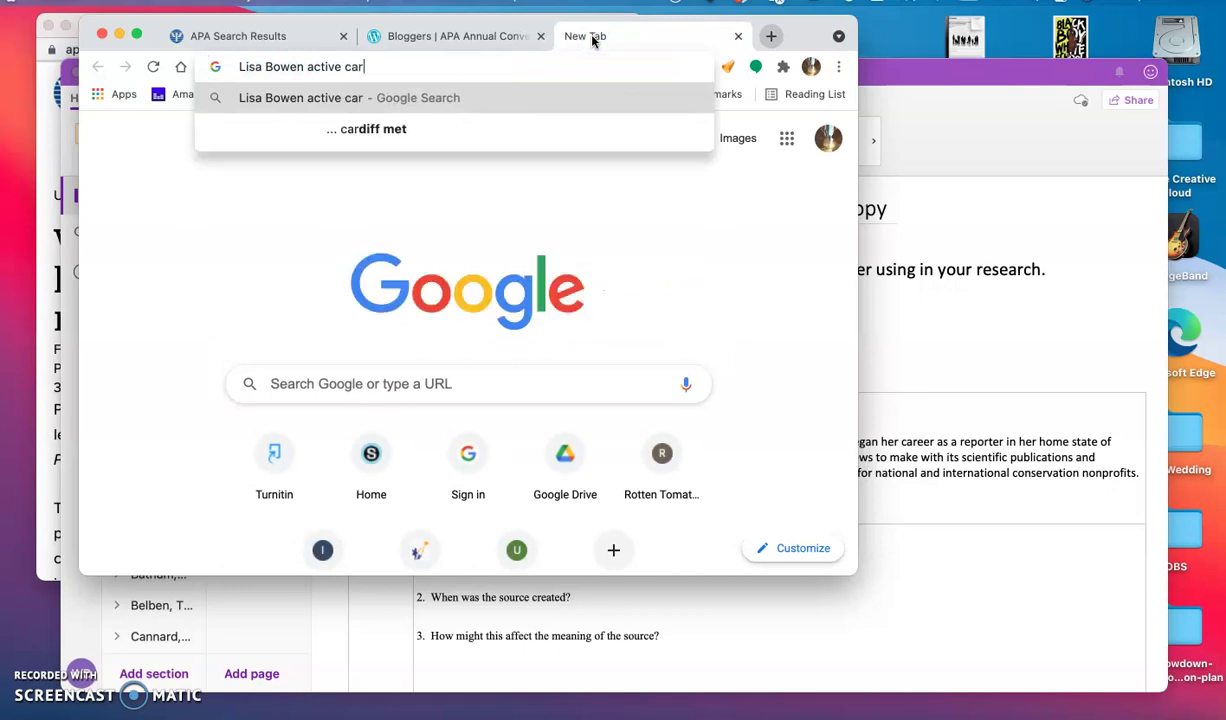
type("eer")
key("Return")
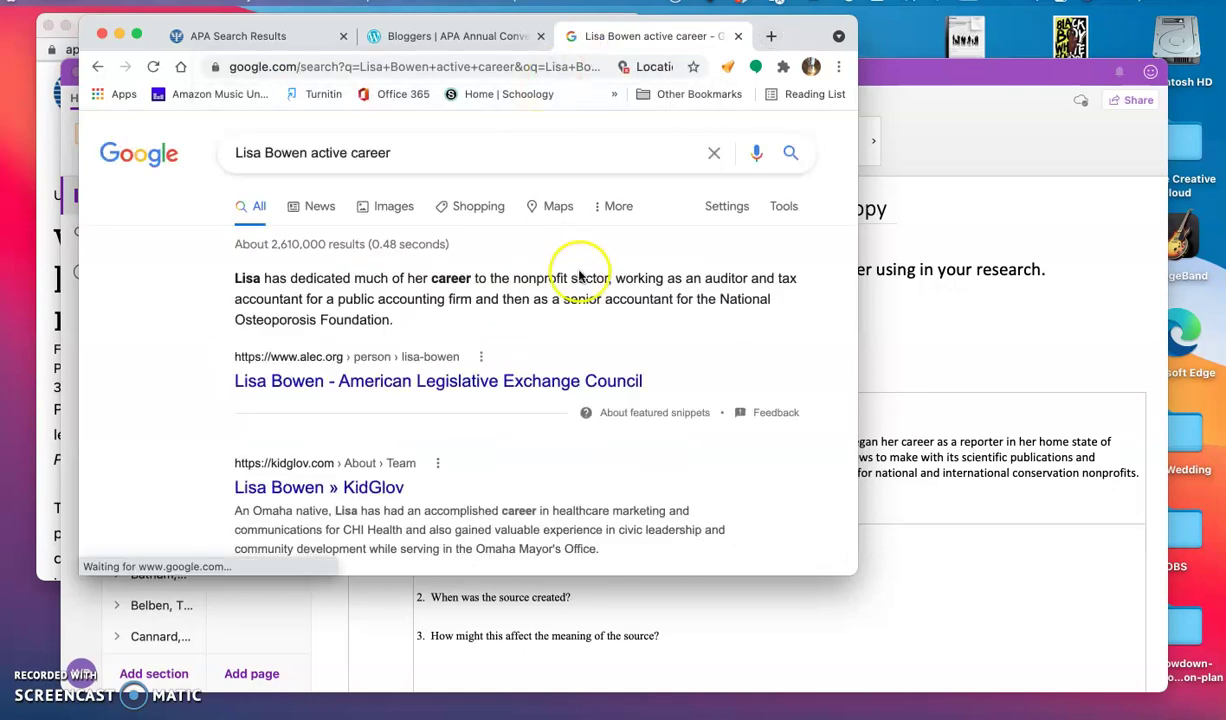
Open the American Legislative Exchange Council profile from the results and read its career description.
left_click(540, 381)
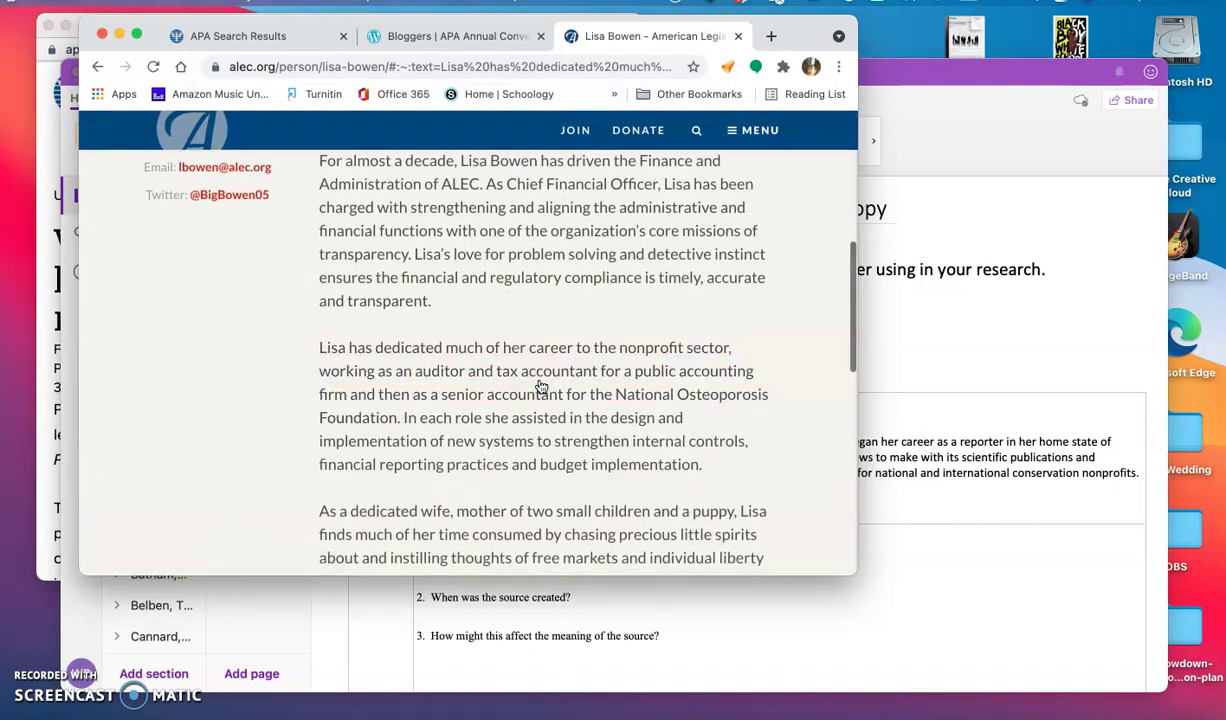
scroll(540, 386, "down", 2)
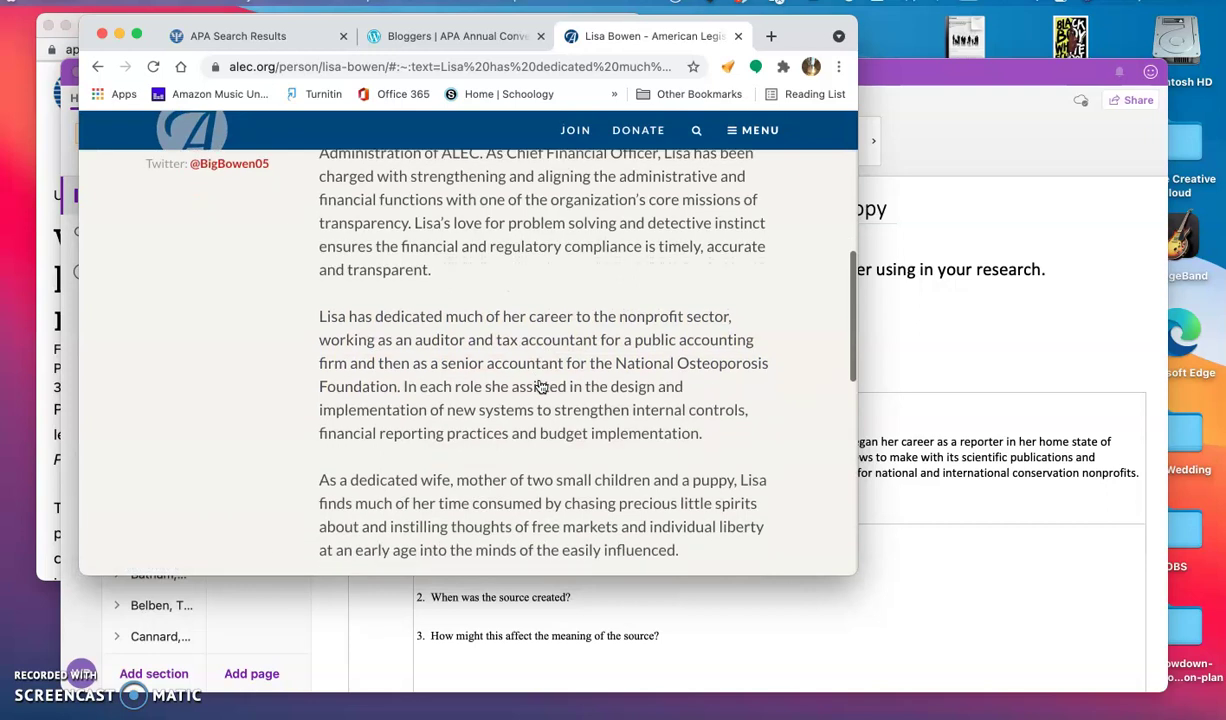
scroll(540, 386, "down", 1)
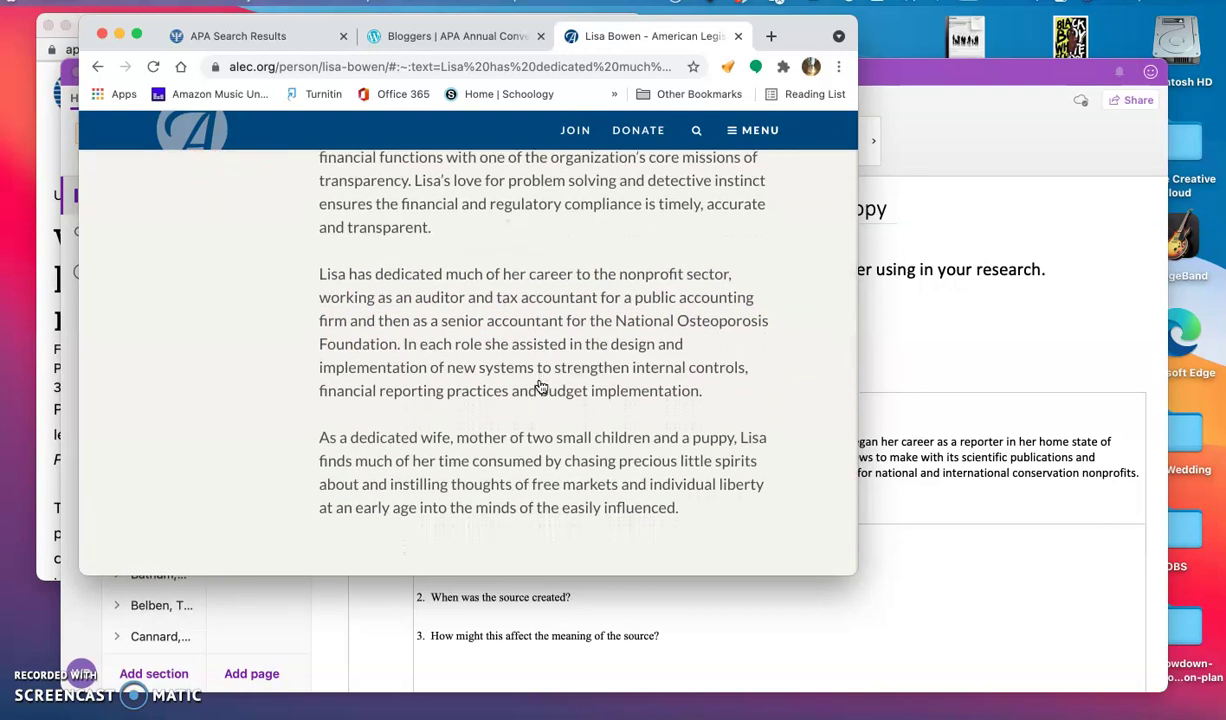
Examine the council profile's job title and full biography, and return to the Google search results.
scroll(540, 386, "down", 1)
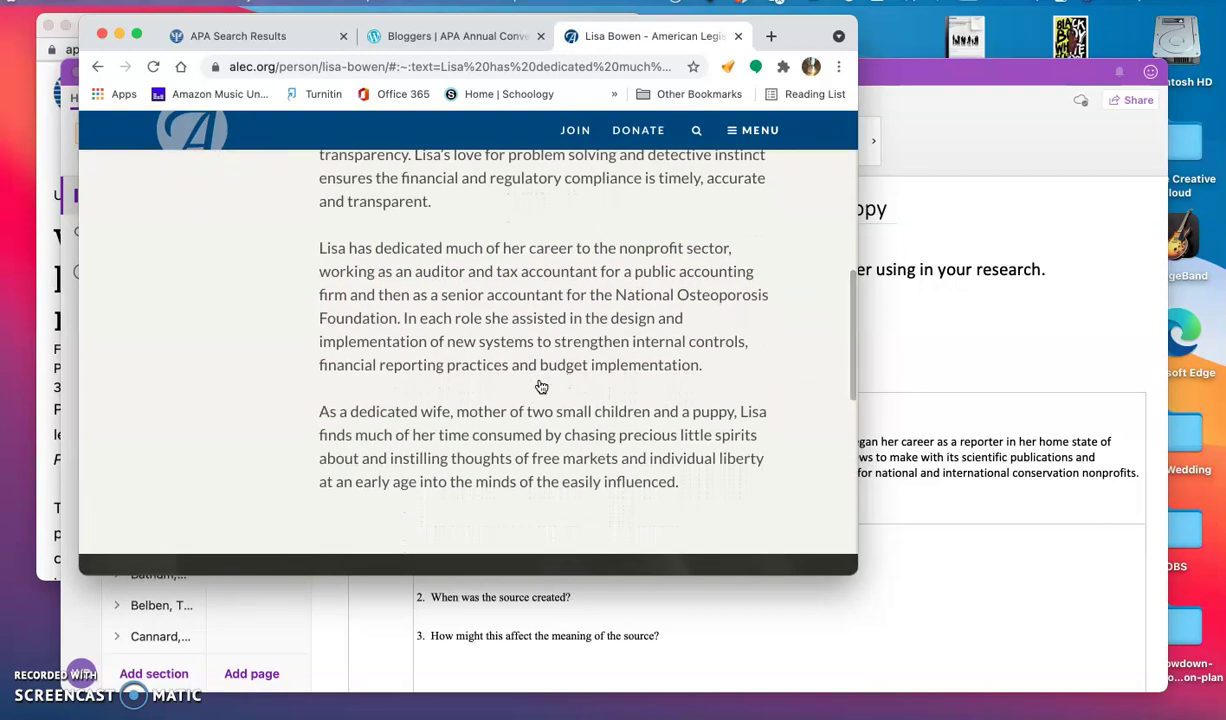
scroll(540, 386, "down", 5)
scroll(540, 386, "up", 10)
scroll(540, 386, "up", 3)
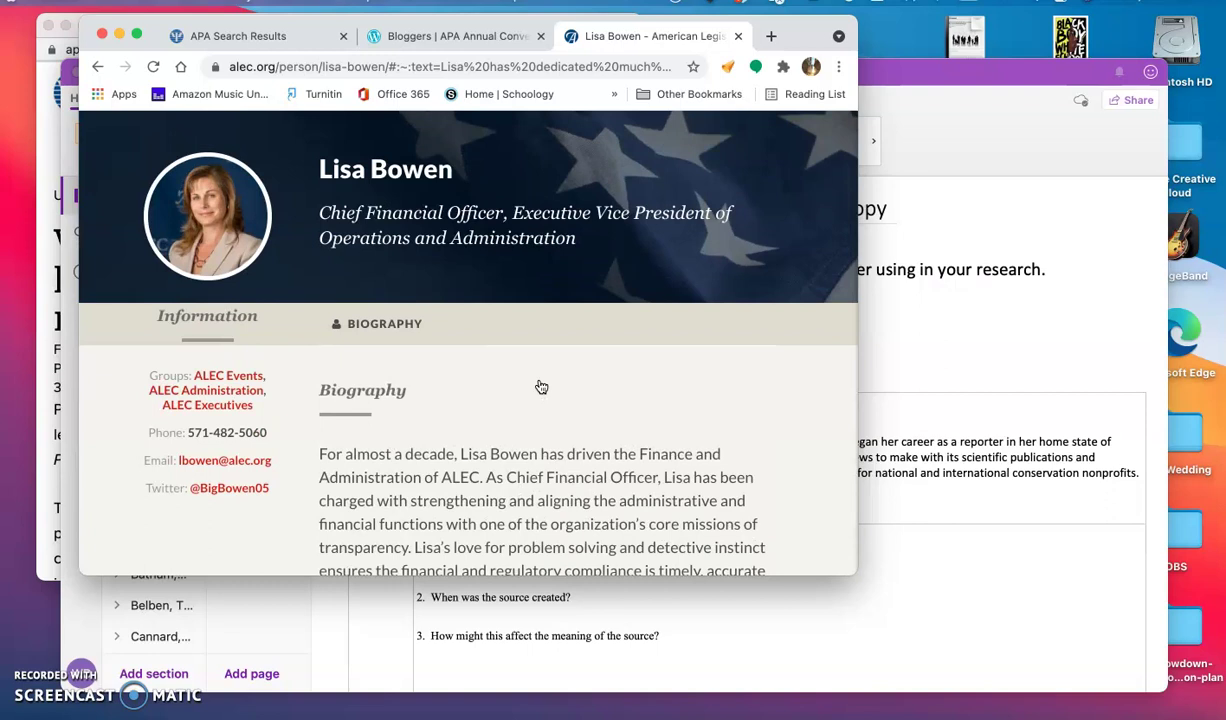
scroll(540, 386, "down", 3)
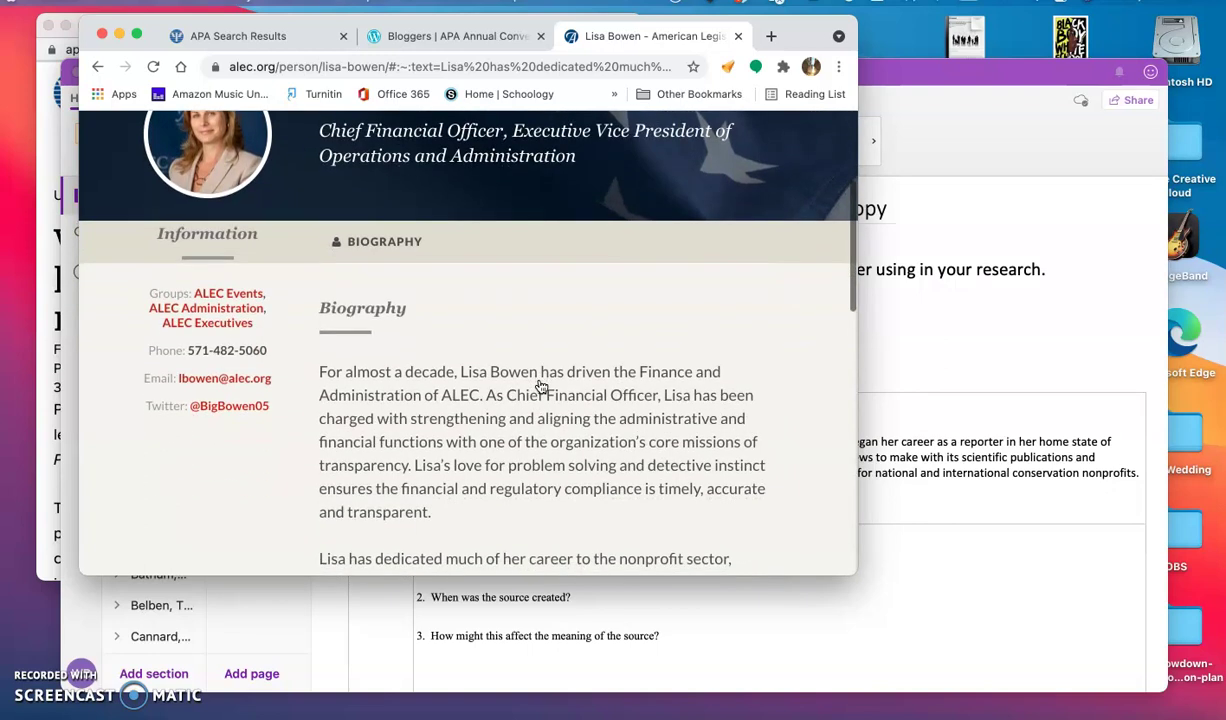
scroll(540, 386, "down", 3)
scroll(540, 386, "up", 10)
left_click(97, 63)
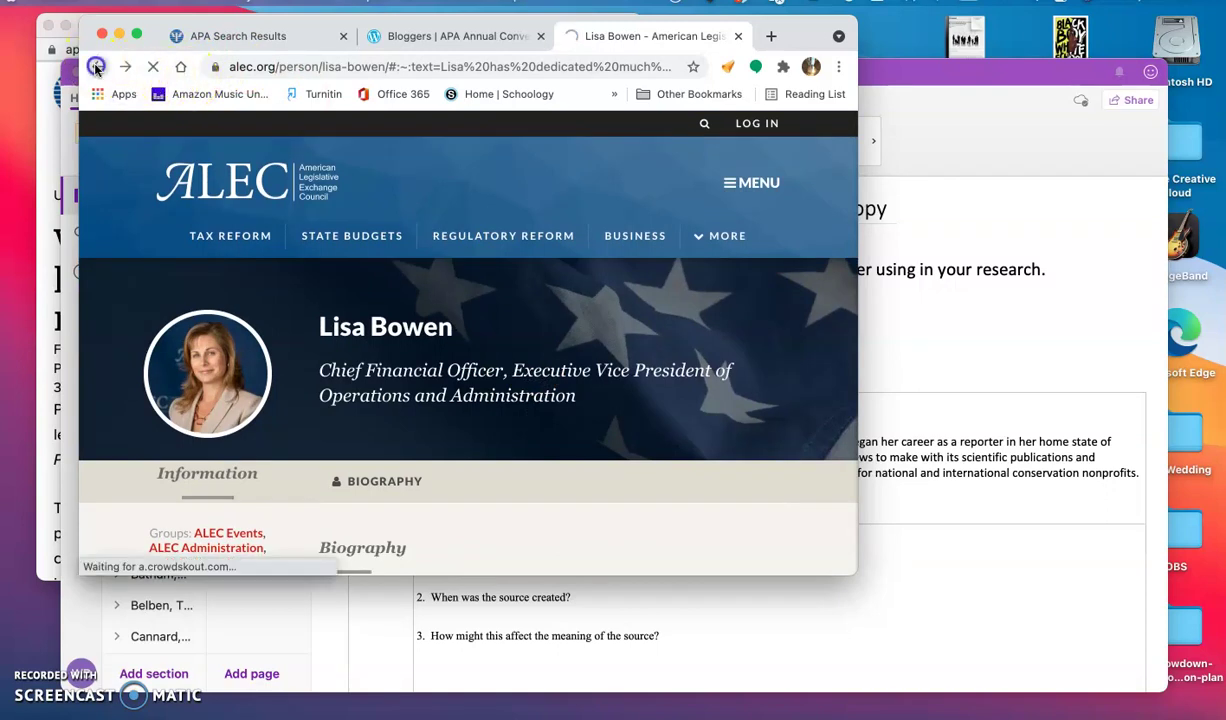
scroll(513, 392, "down", 3)
Switch to OneNote and extend the credibility answer with "much of her career working with non-profits; she's accountable if the APA publishes some bad info".
left_click(955, 467)
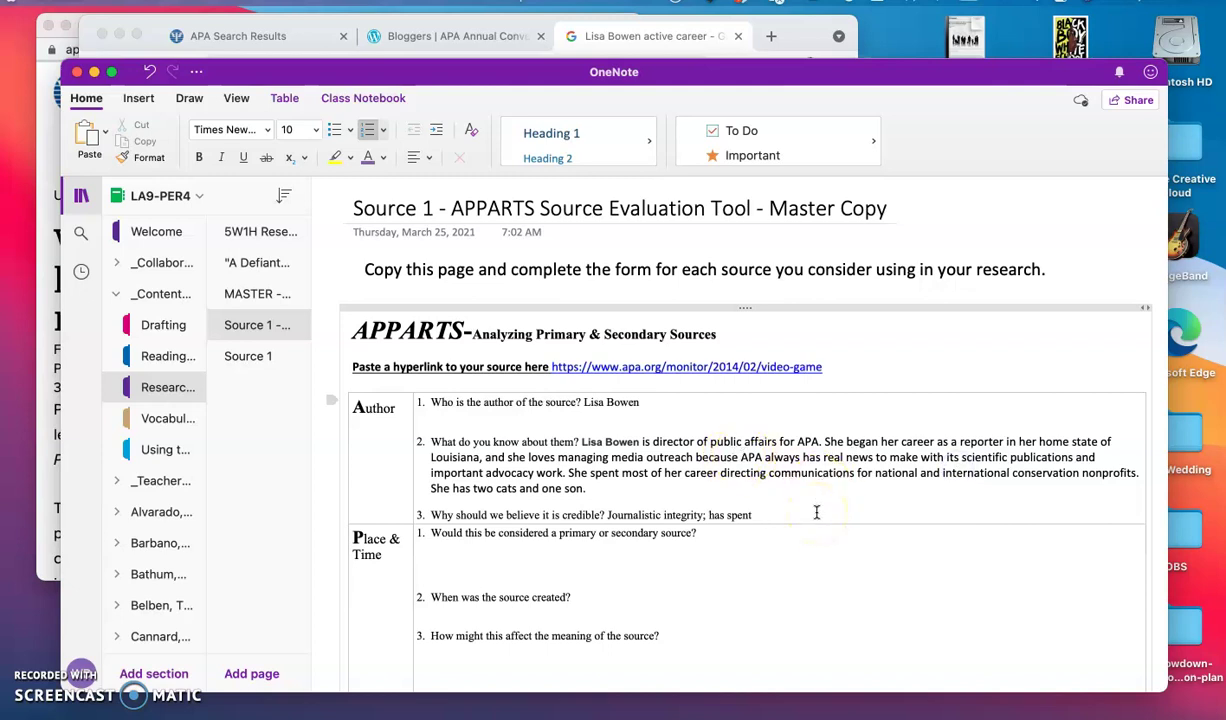
type("much of her career working with no-")
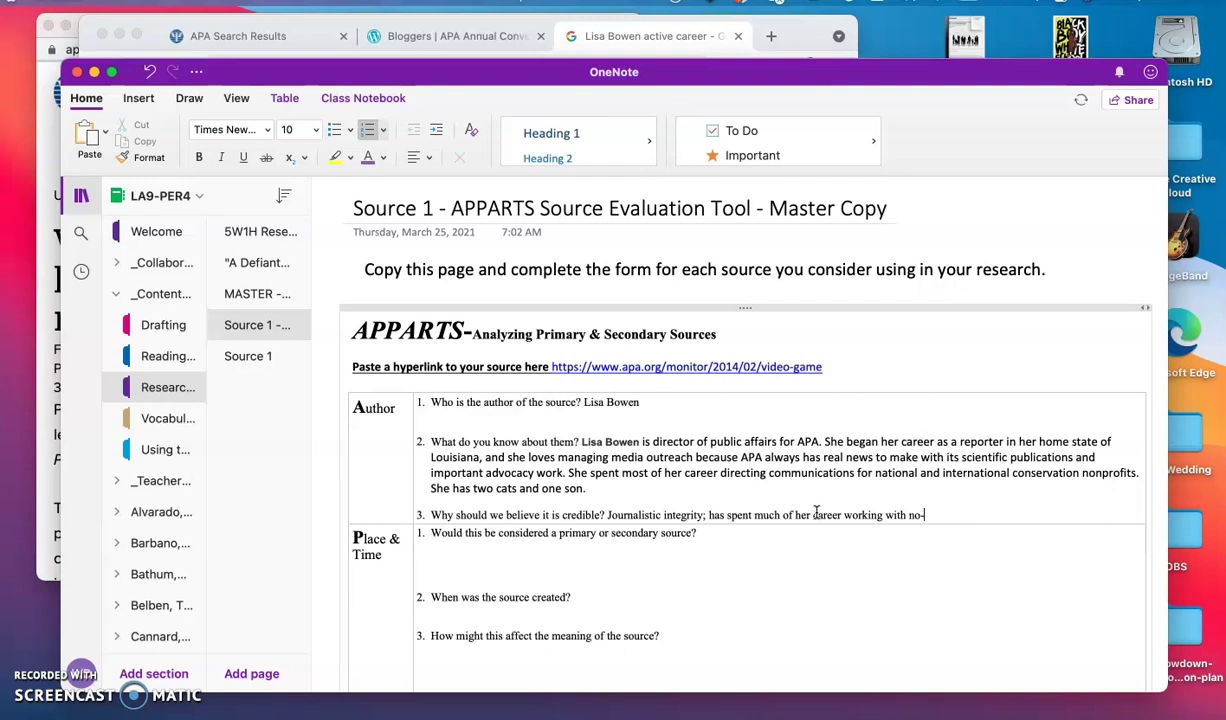
key("BackSpace")
type("n-or")
type("ofi")
key("BackSpace")
type("she's accountable if the A")
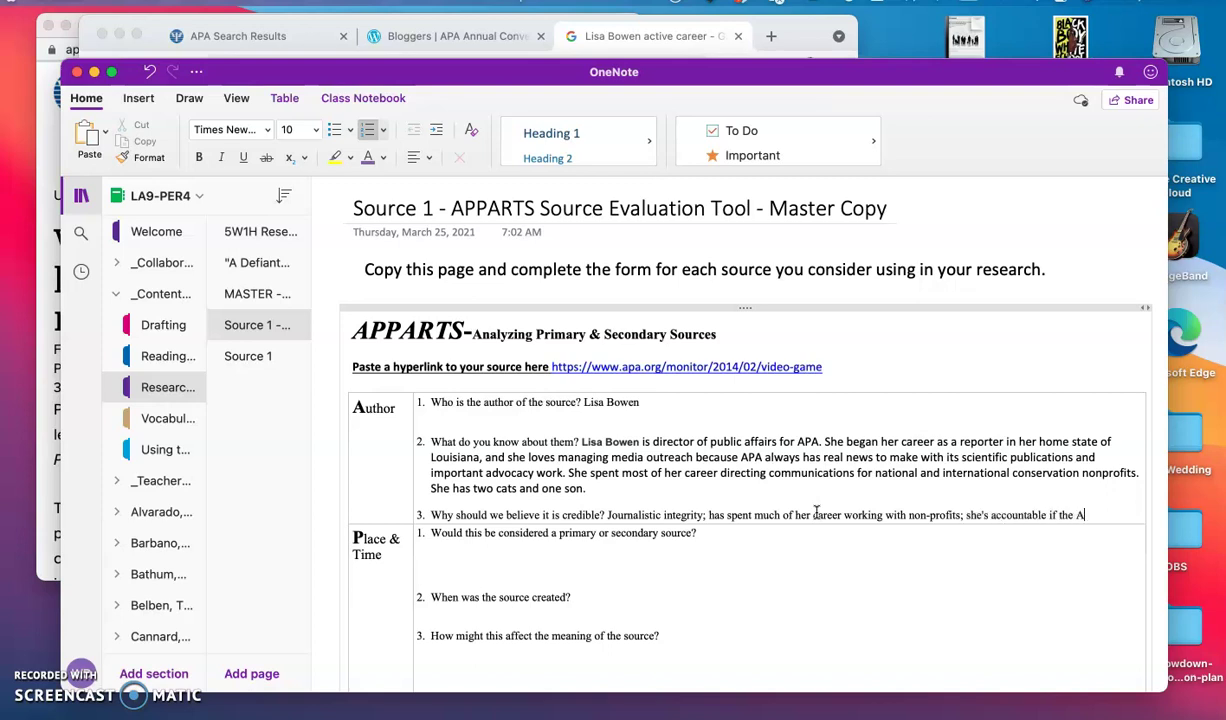
type("PA publishes some bad info")
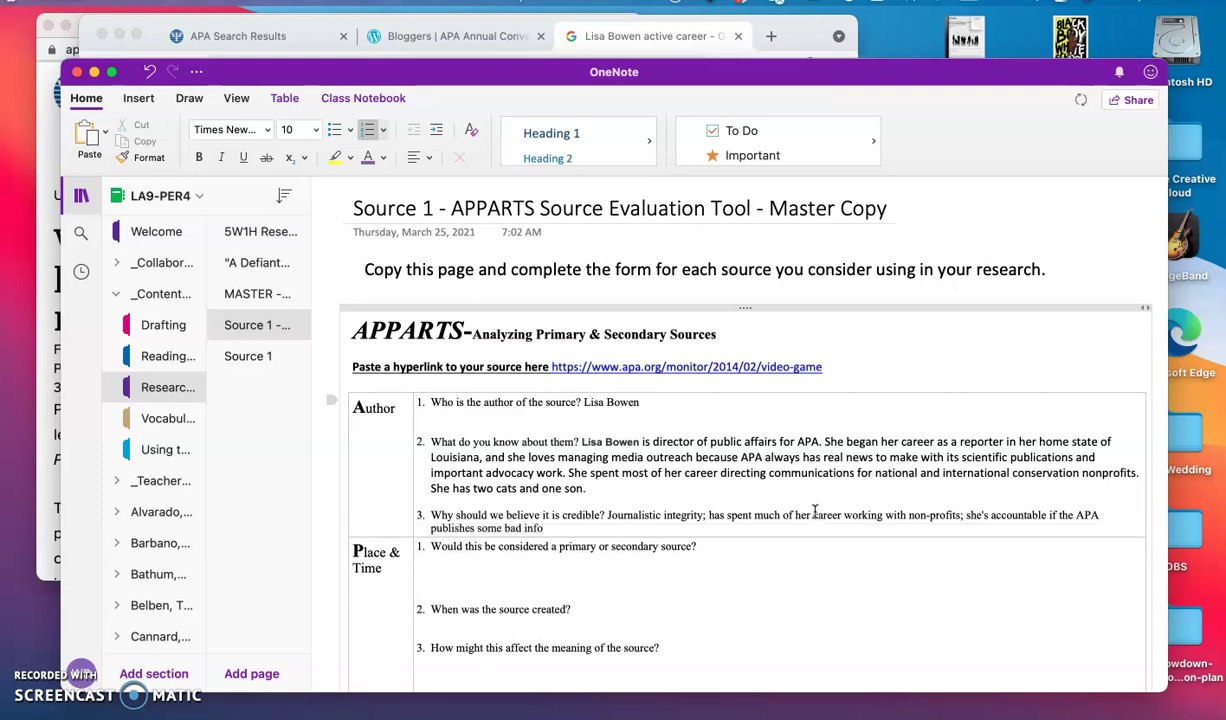
Review the video game article in the browser windows and on the Source 1 page, and return to the APPARTS page.
left_click(798, 483)
left_click(717, 534)
scroll(719, 533, "down", 1)
left_click(709, 528)
left_click(580, 536)
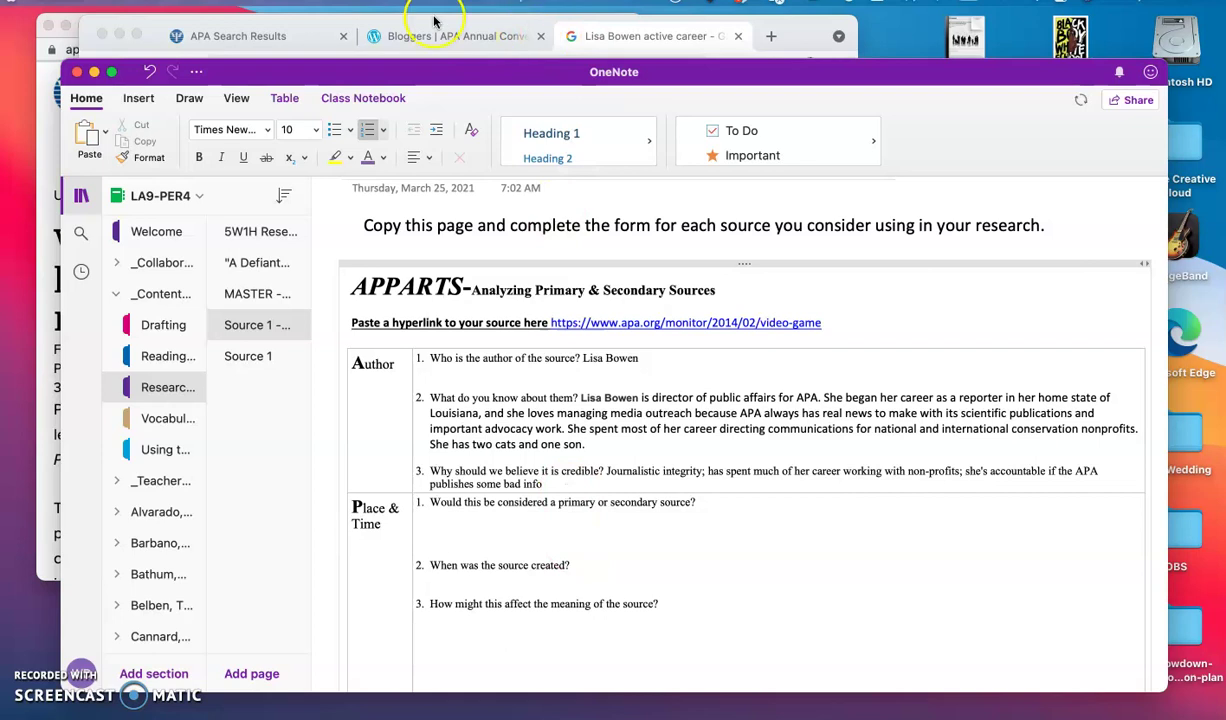
left_click(309, 33)
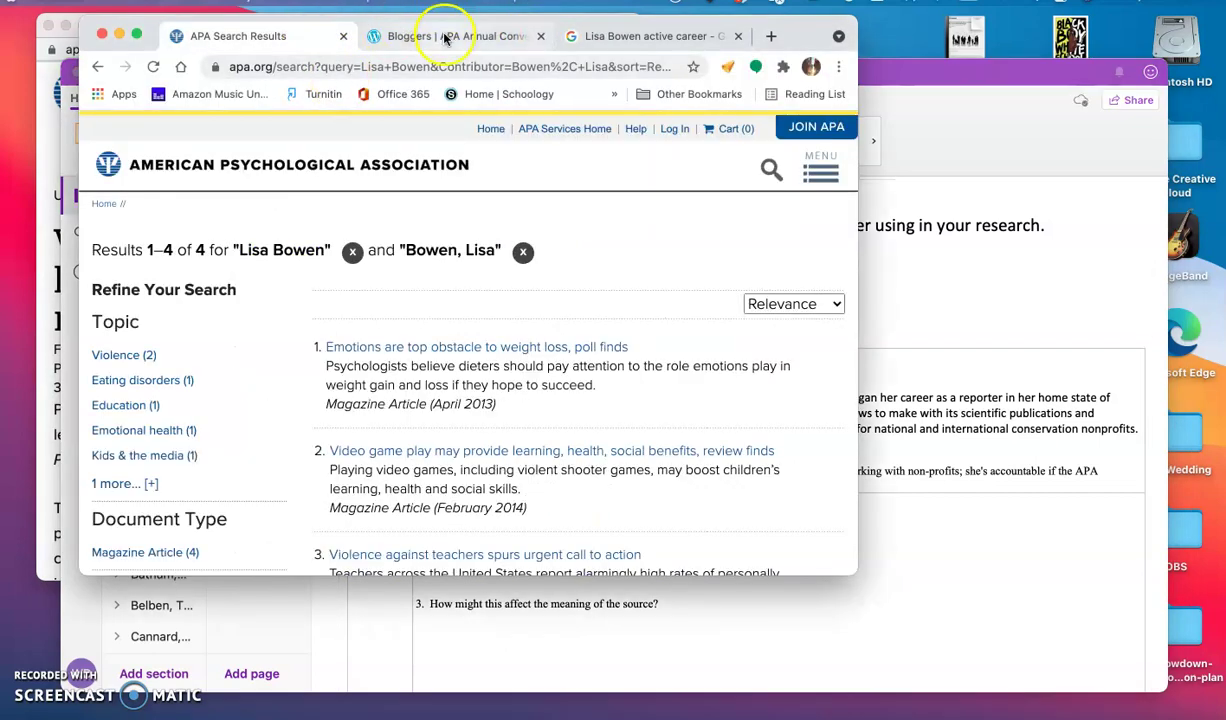
left_click(440, 36)
left_click(60, 100)
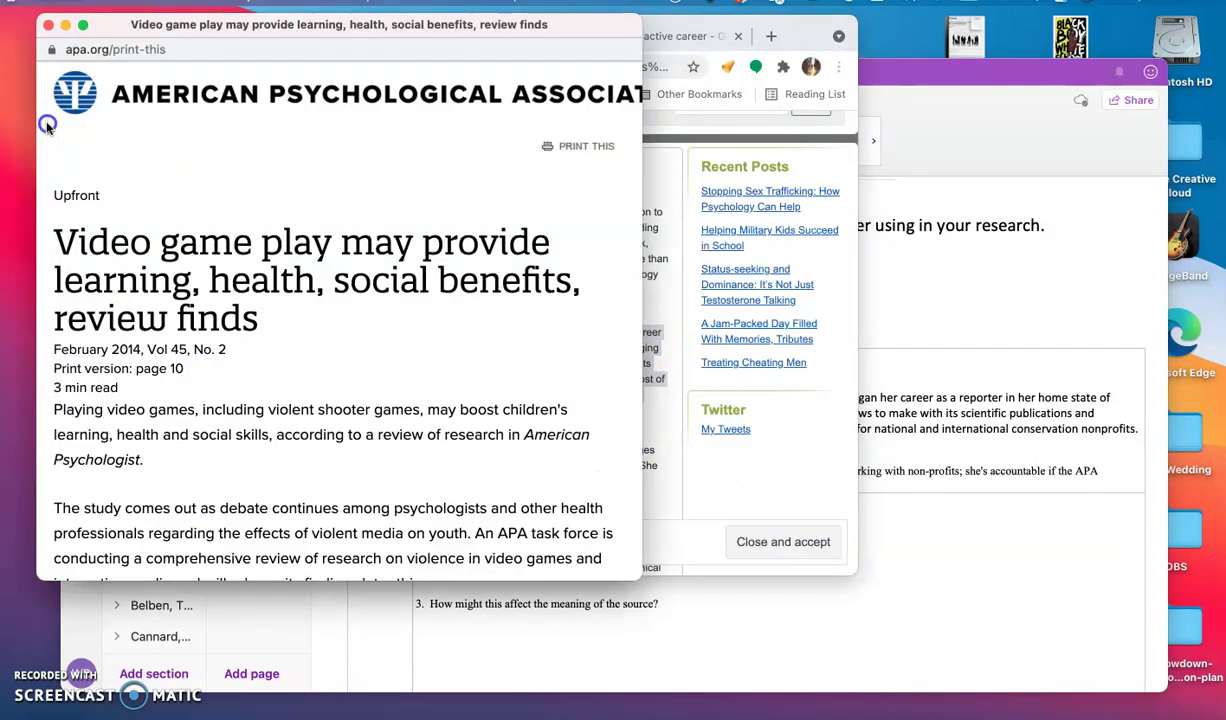
left_click(232, 326)
left_click(927, 428)
left_click(605, 410)
left_click(247, 357)
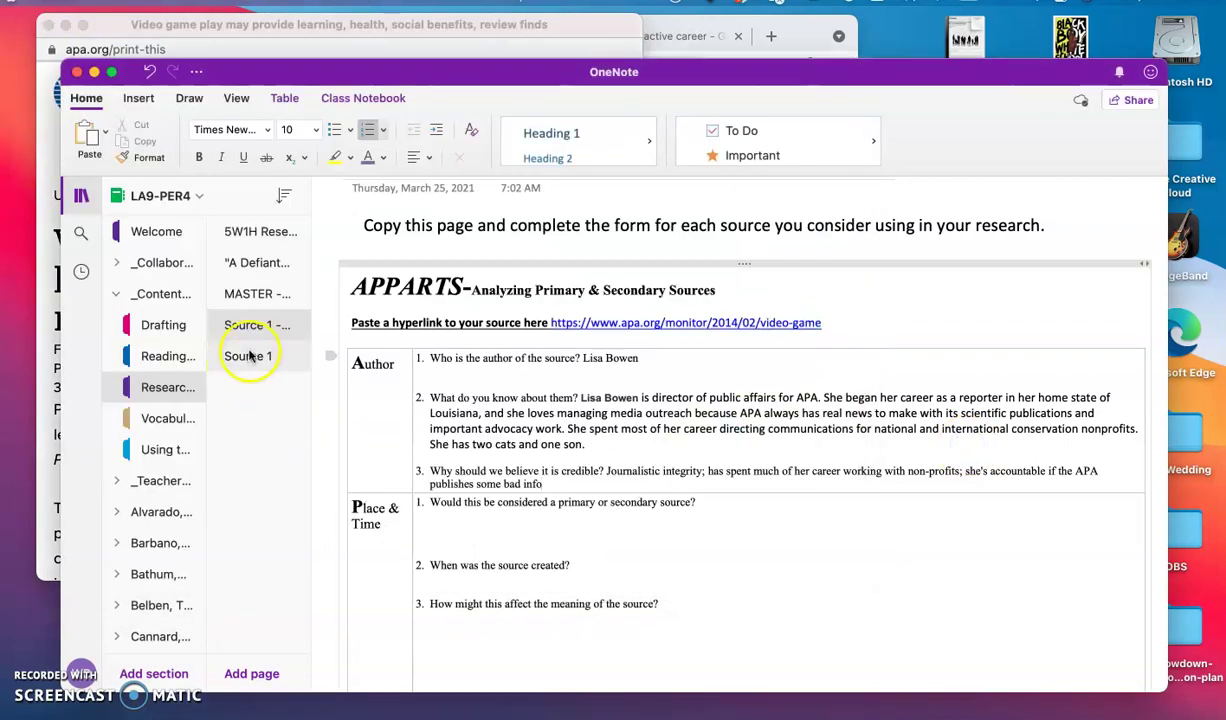
scroll(597, 458, "up", 5)
scroll(596, 458, "up", 10)
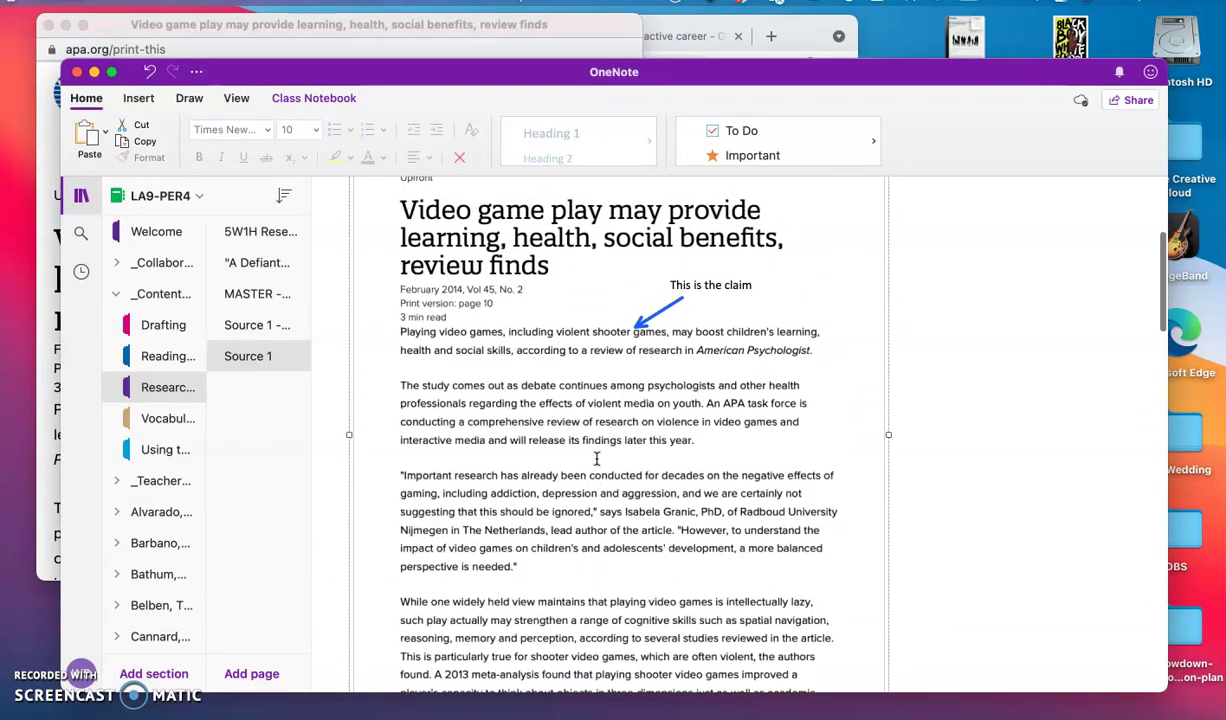
left_click(245, 333)
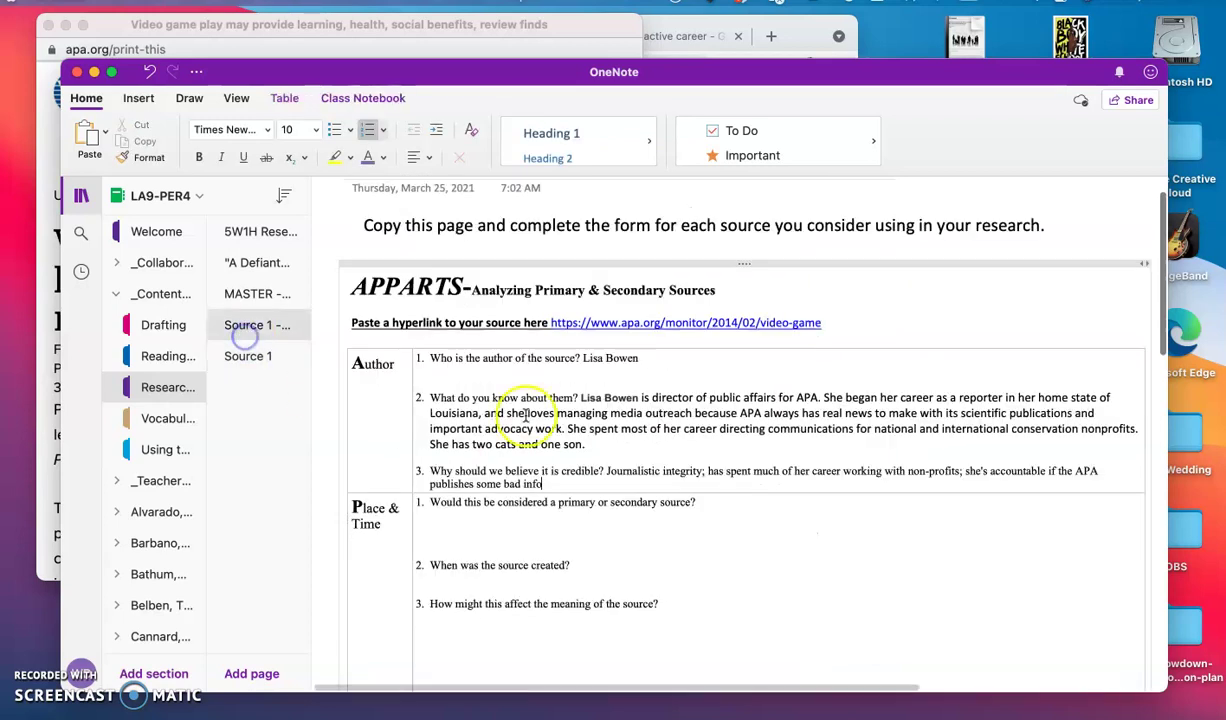
Answer "Would this be considered a primary or secondary source?" with "Secondary source" and remove the surplus blank lines below it.
left_click(772, 501)
type("Secon")
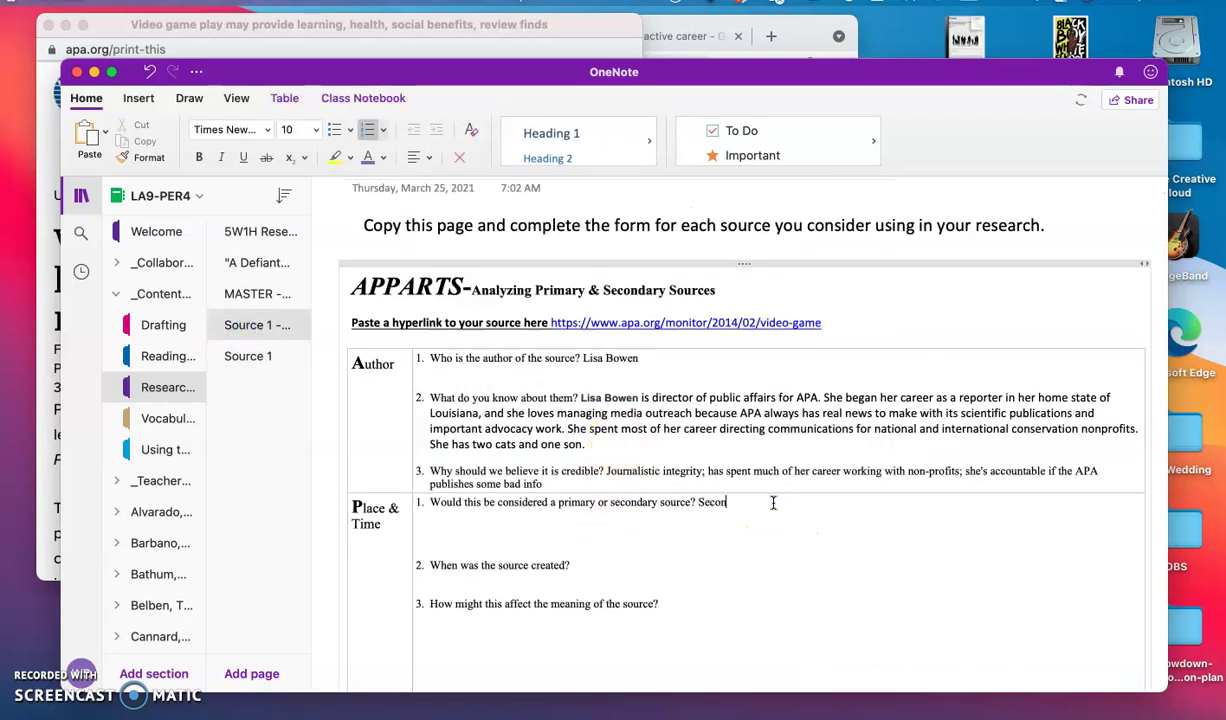
type("dary source")
left_click(479, 539)
key("BackSpace")
key("BackSpace")
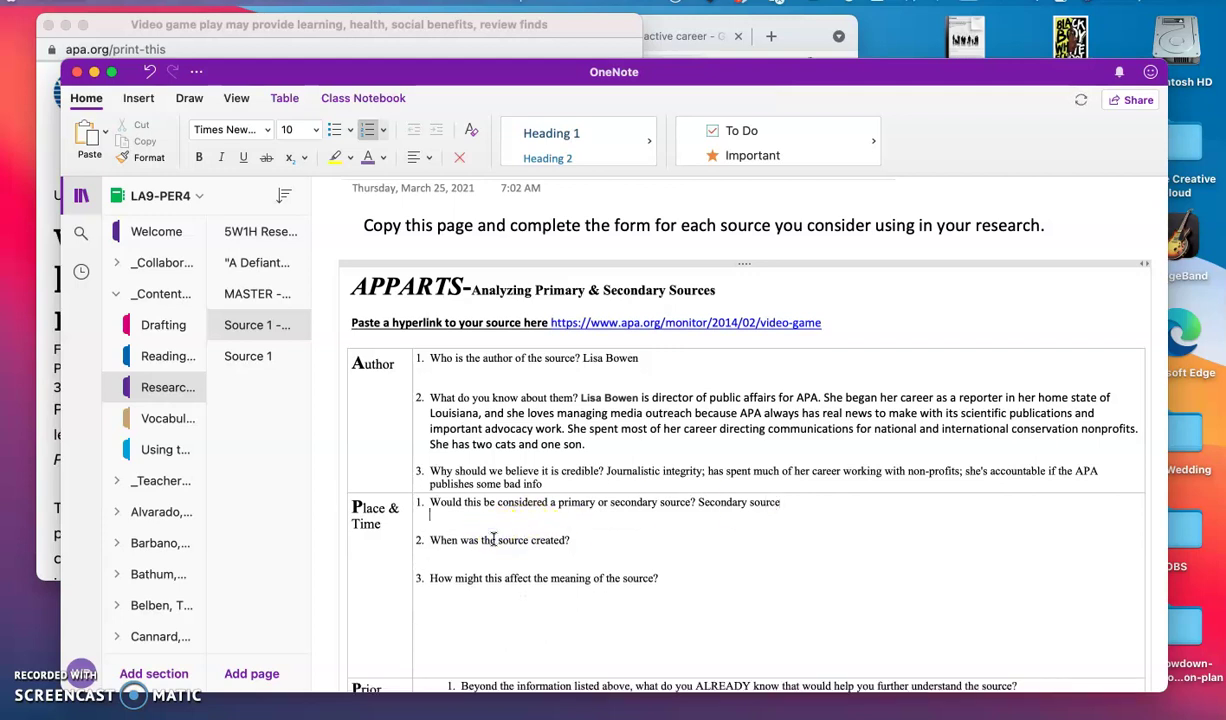
Check the article's publication date on the Source 1 page and answer "When was the source created?" with "Feb. 2014".
left_click(637, 540)
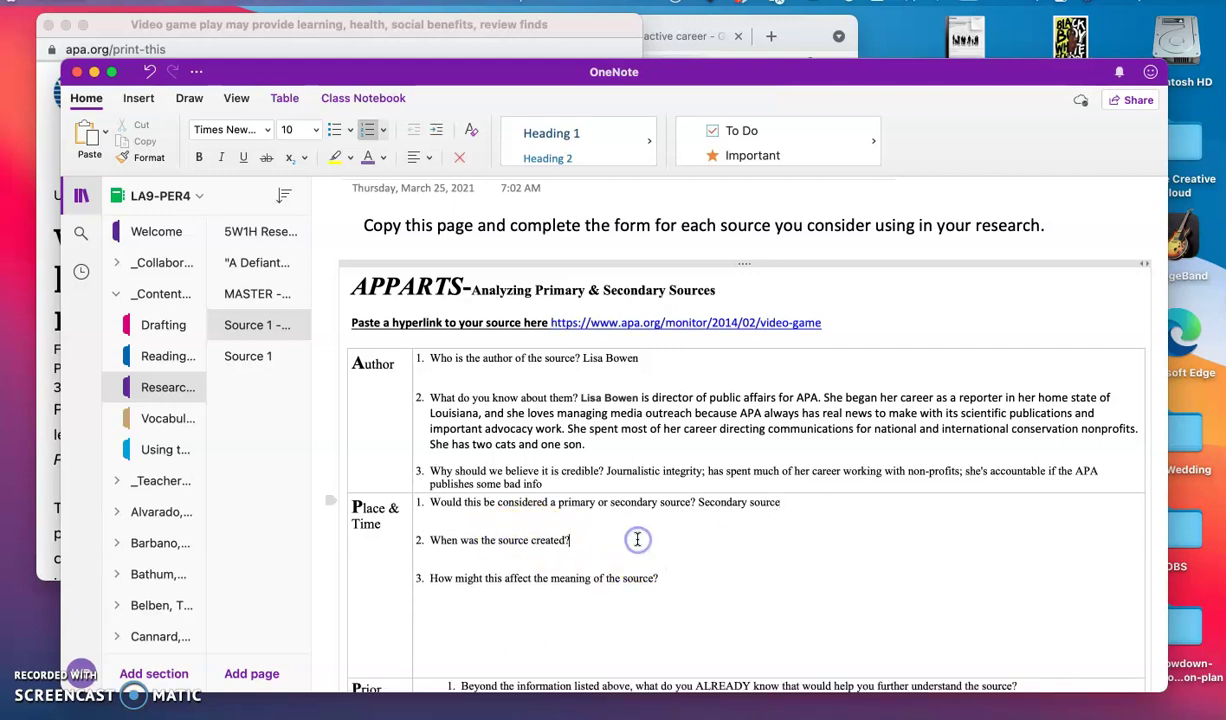
left_click(250, 360)
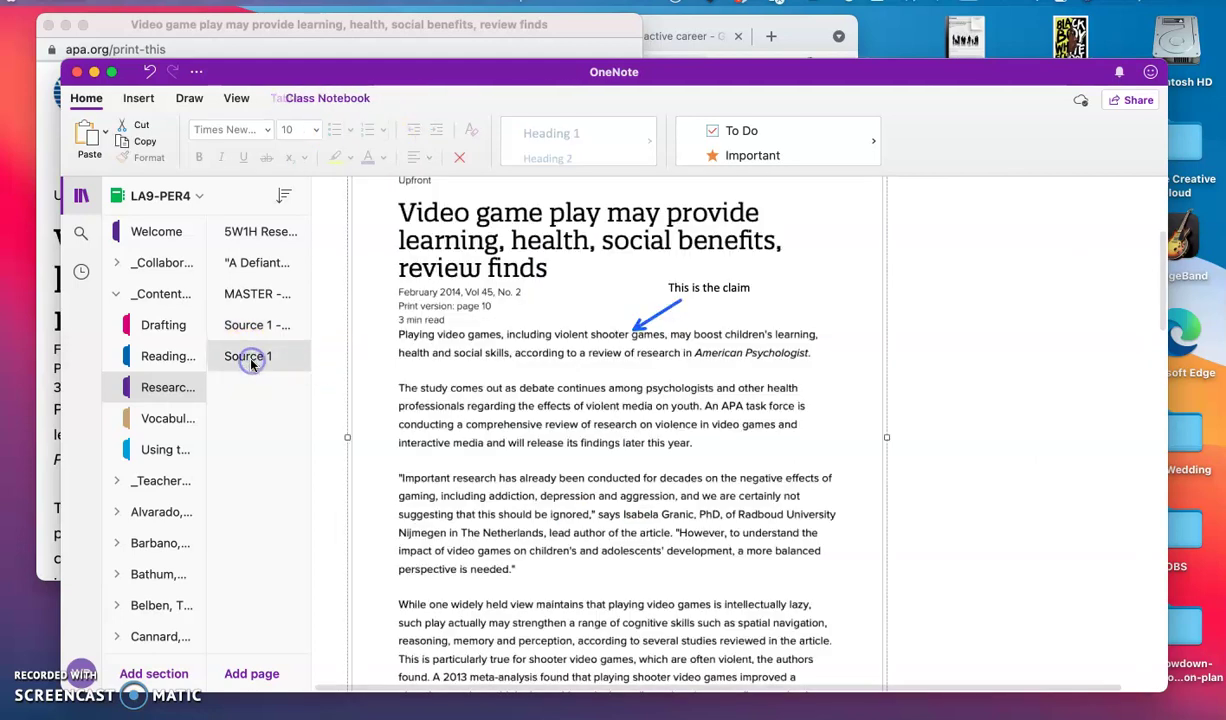
left_click(257, 327)
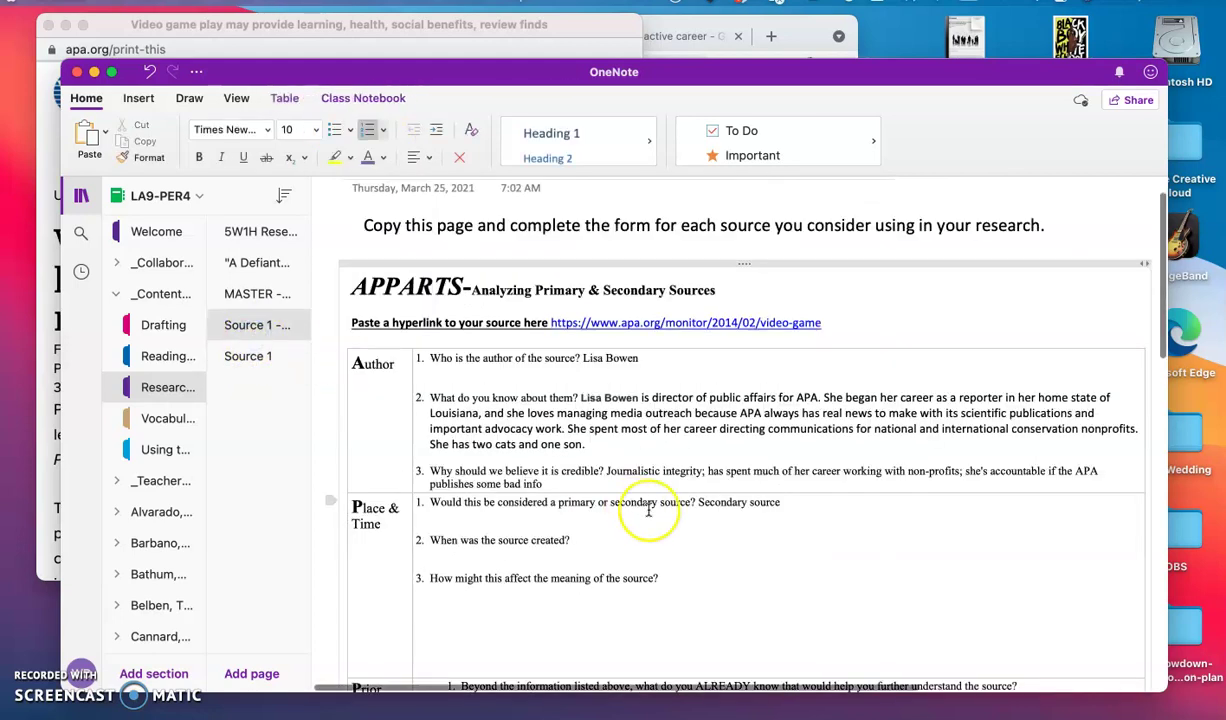
type("Feb. 2014")
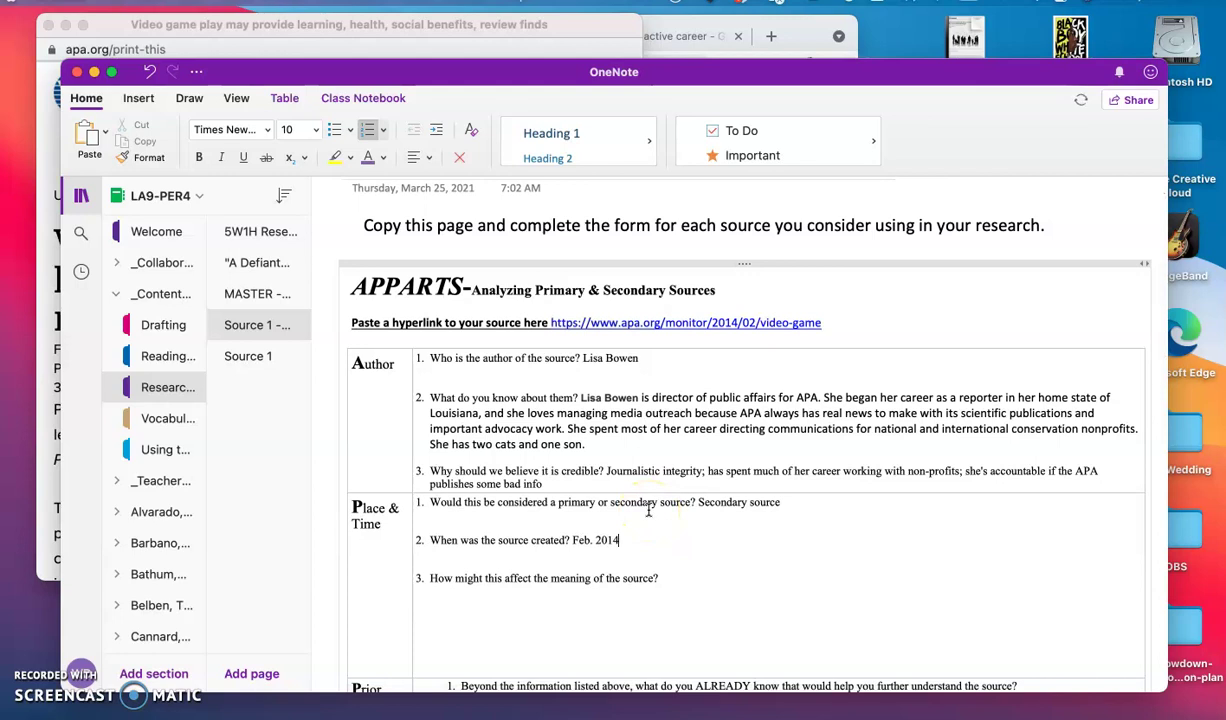
Remove surplus blank lines below Place & Time question 3 and begin its answer with "Seven years can mean some other research may have been done;".
left_click(653, 633)
key("BackSpace")
key("BackSpace")
key("BackSpace")
key("BackSpace")
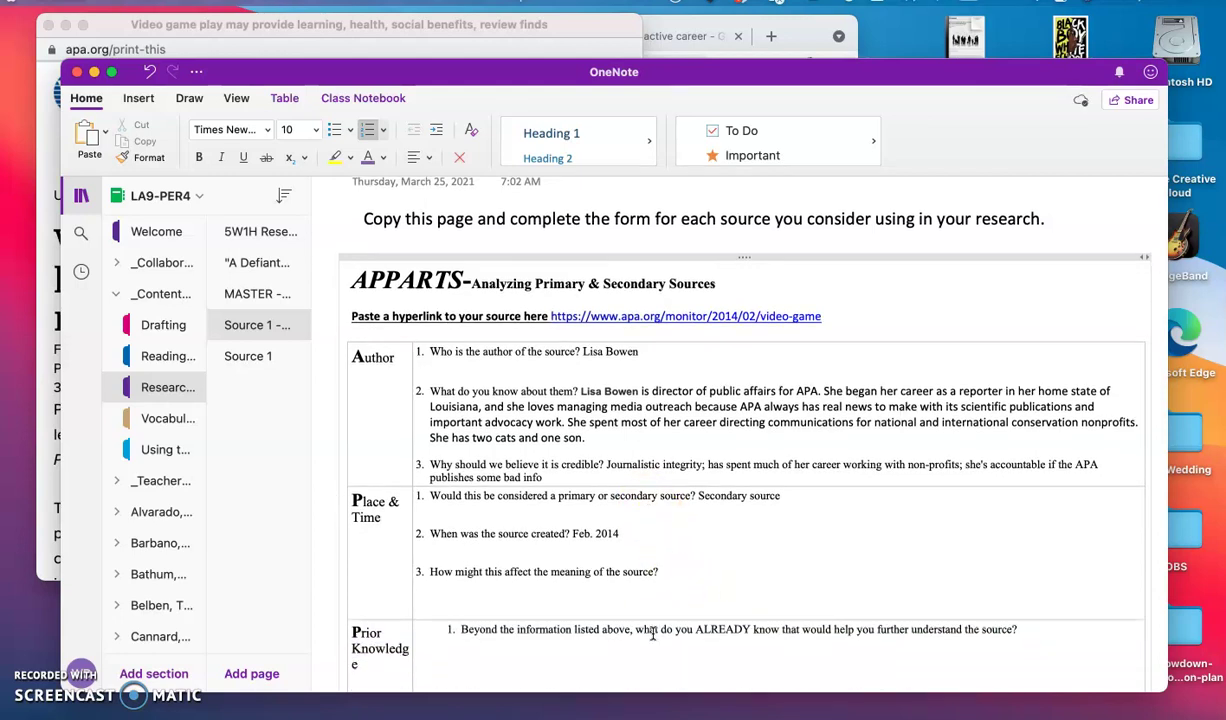
type("Seven years can mean some ")
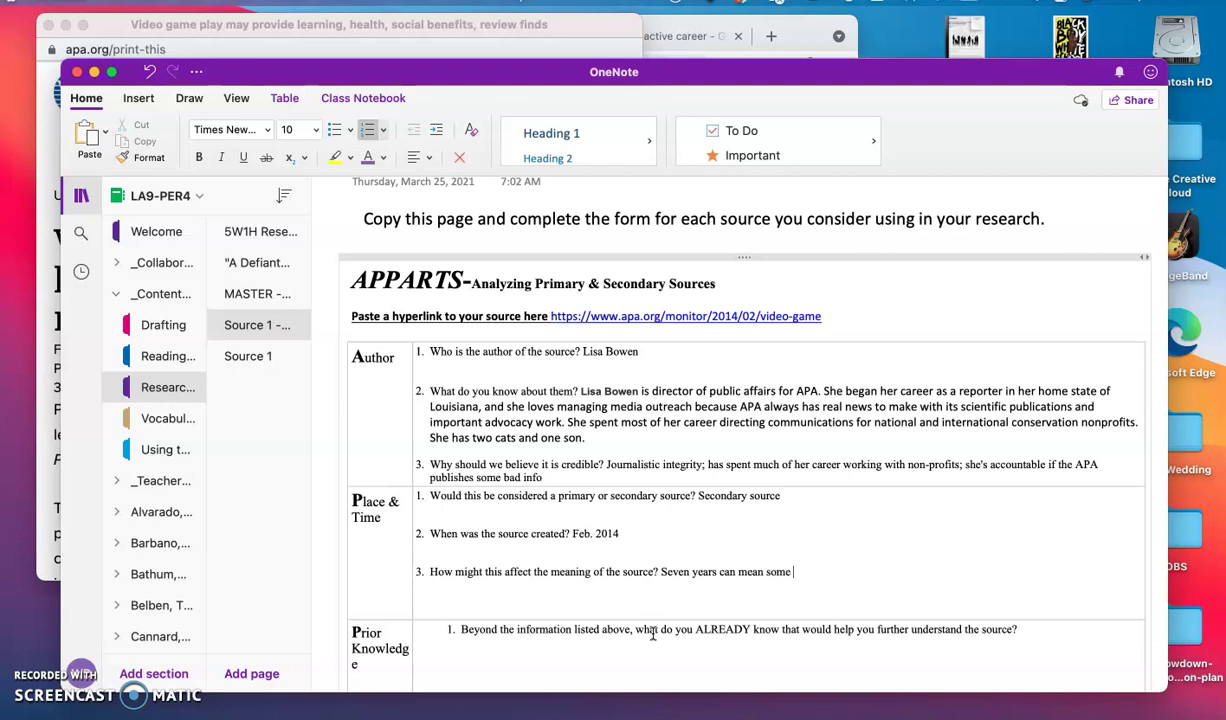
type("other reser")
type("rch may have been done;")
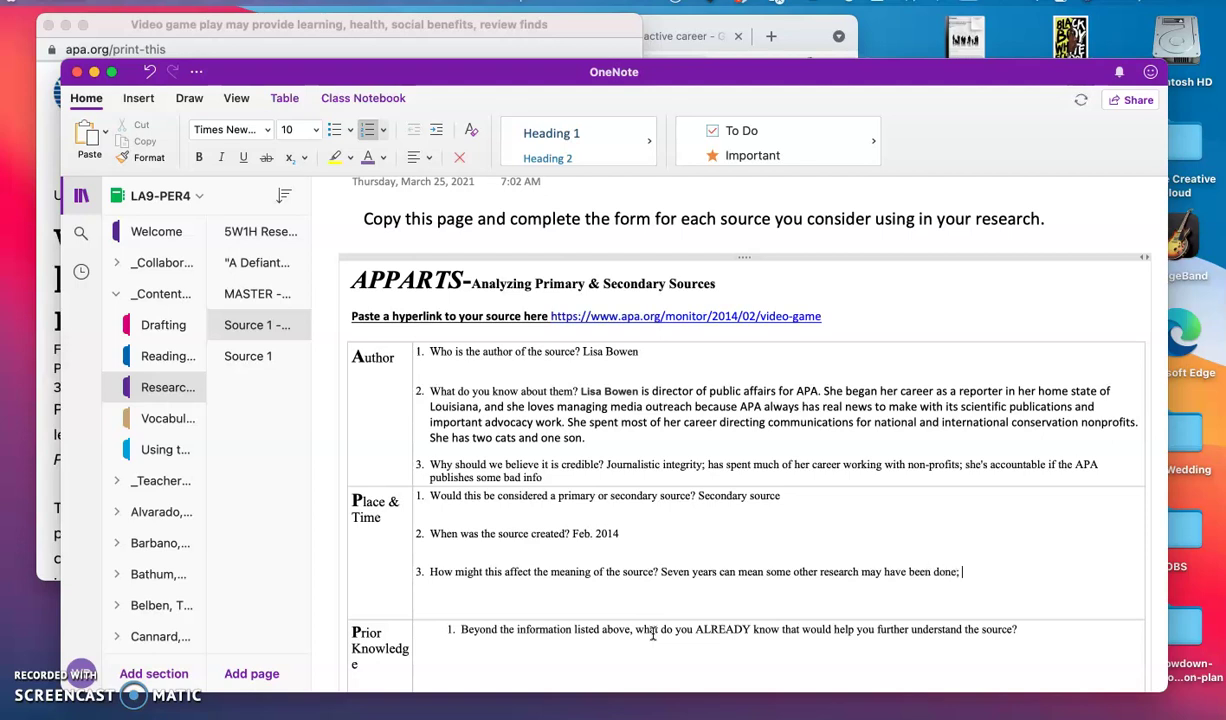
Complete the Place & Time question 3 answer with "video game technology has evolved some but perhaps not enough to affect the research".
type(" video game technology may have")
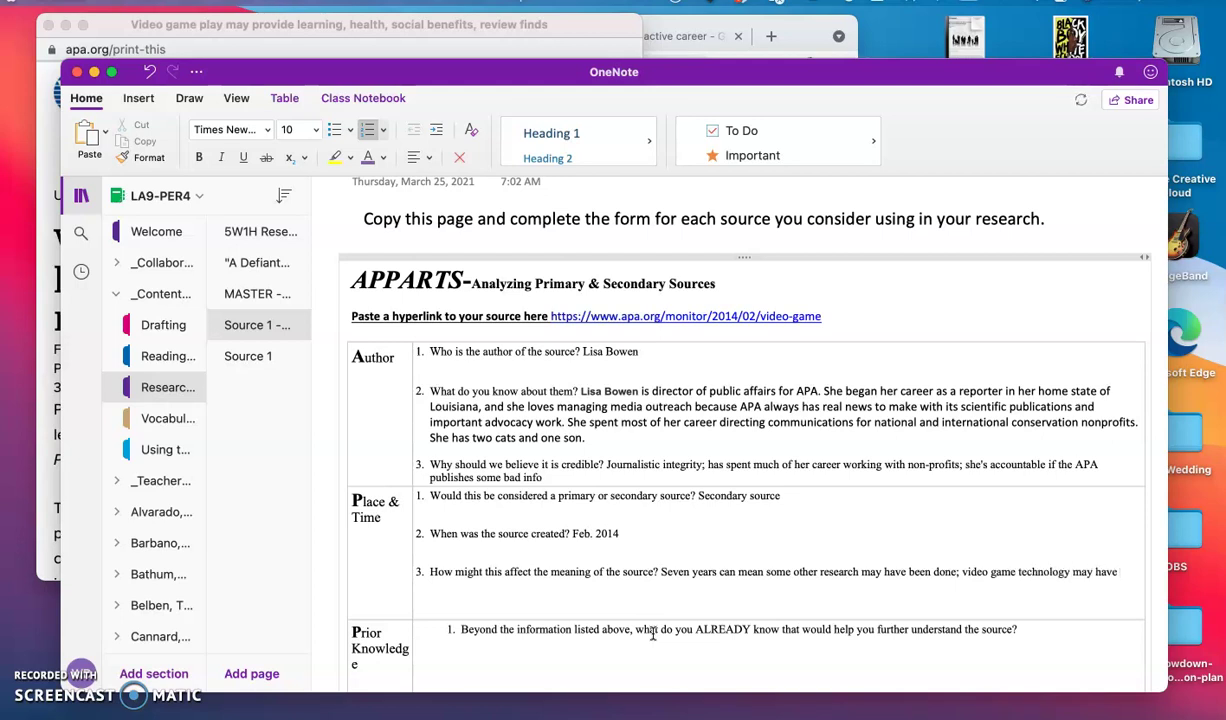
key("BackSpace")
key("BackSpace")
key("BackSpace")
key("BackSpace")
key("BackSpace")
key("BackSpace")
key("BackSpace")
key("BackSpace")
type("has evolved some")
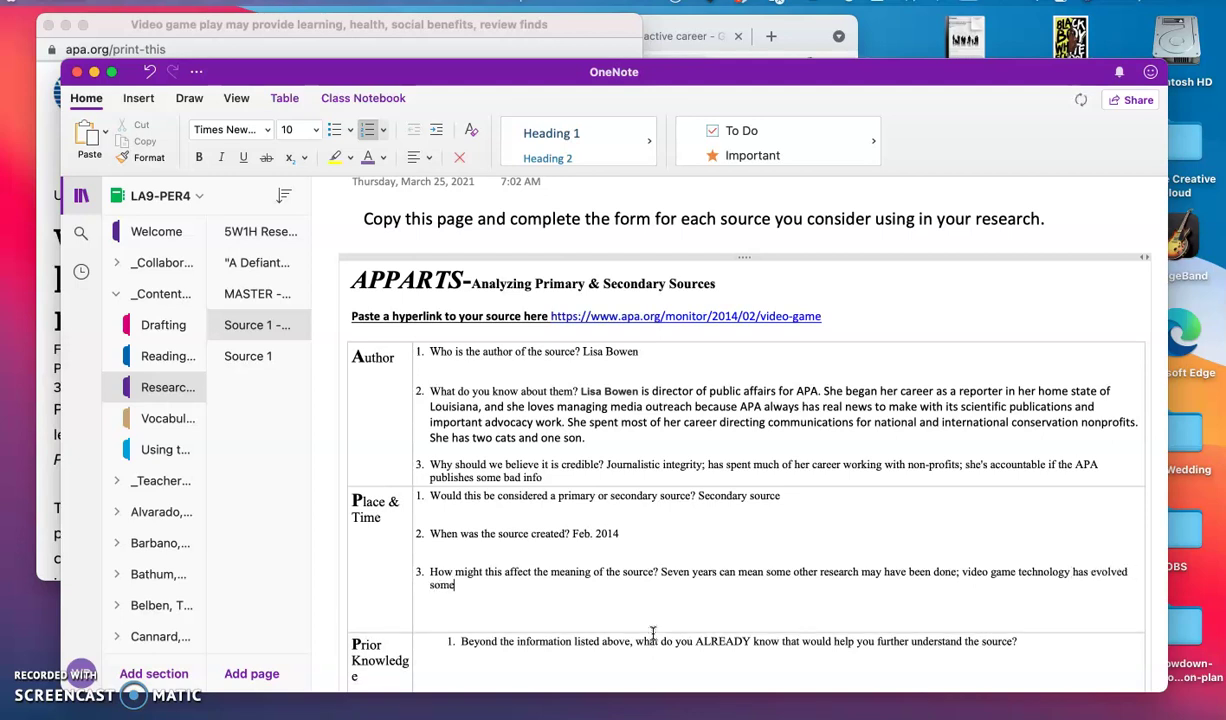
type(" but perahaps not enough to a")
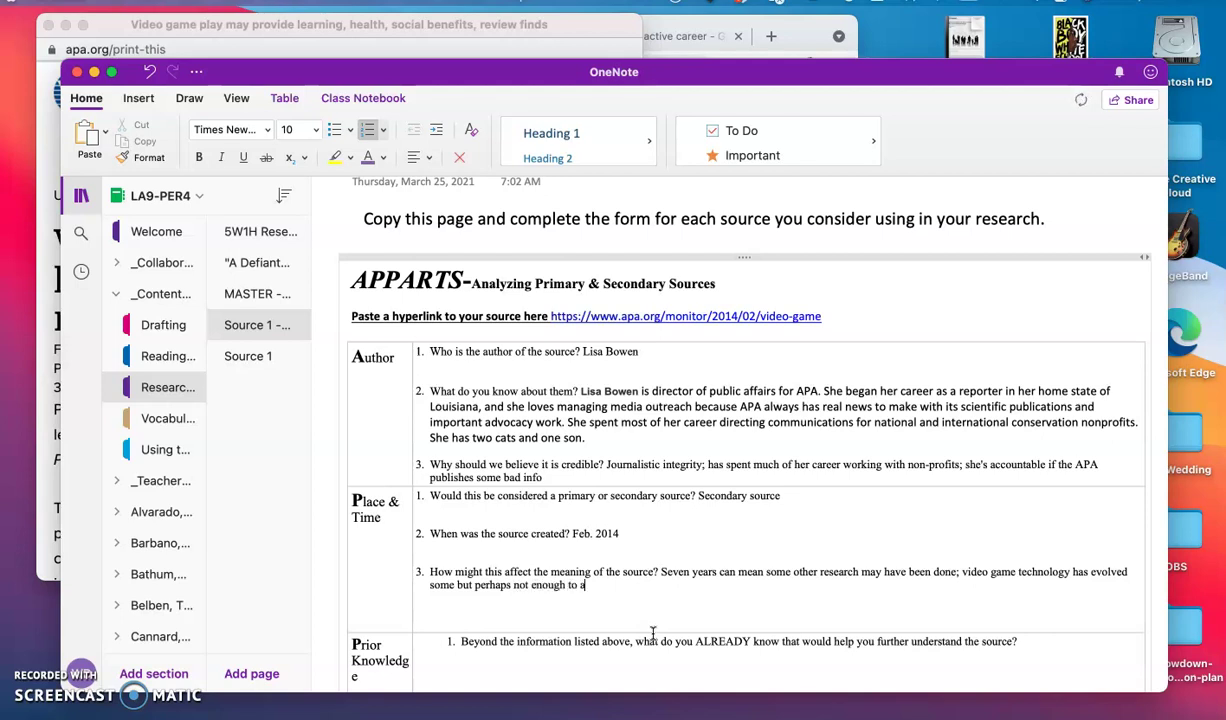
type("ffect the research")
Widen the APPARTS table's label column so that the word "Knowledge" fits on one line.
scroll(652, 632, "down", 5)
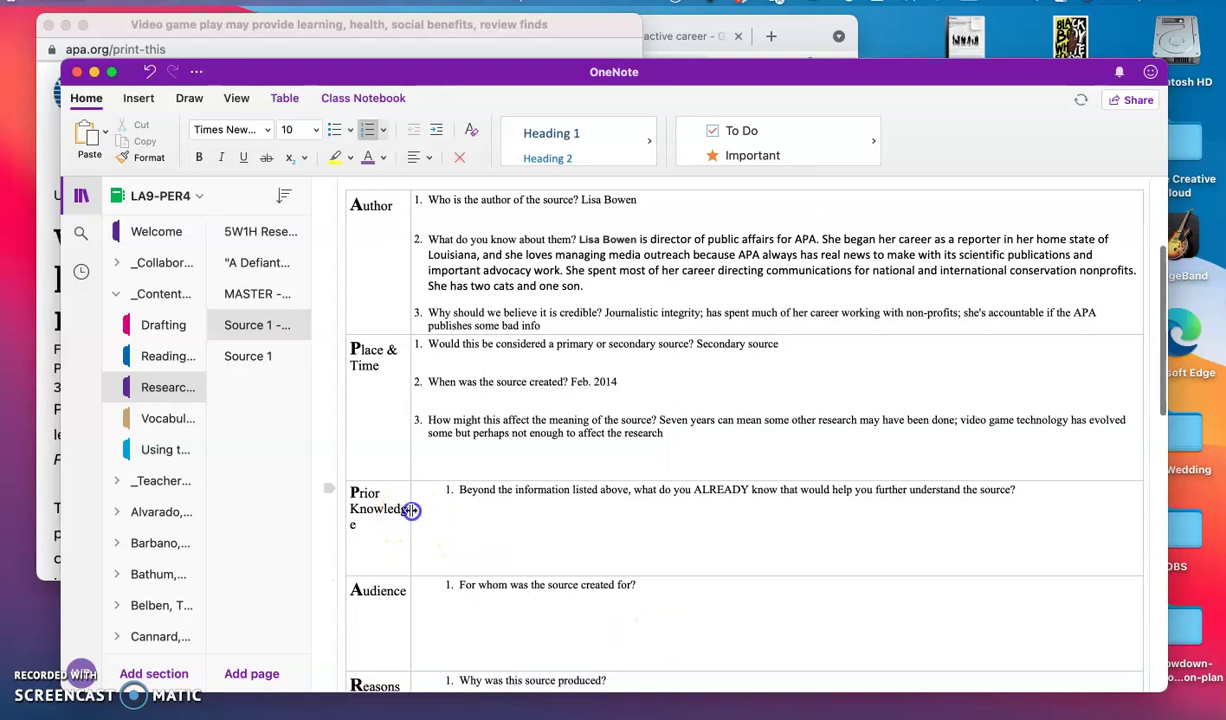
left_click_drag(410, 507, 434, 508)
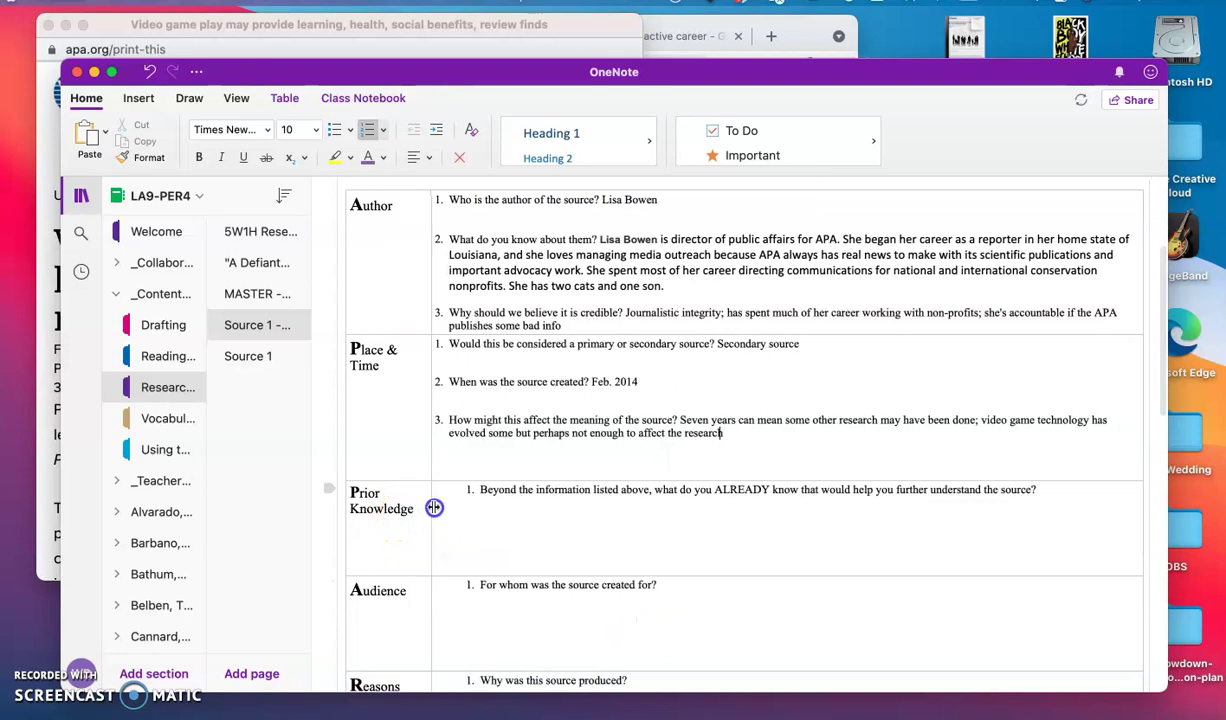
Begin the Prior Knowledge answer on a new line with "There are a lot of people who think that video games can".
left_click(1086, 492)
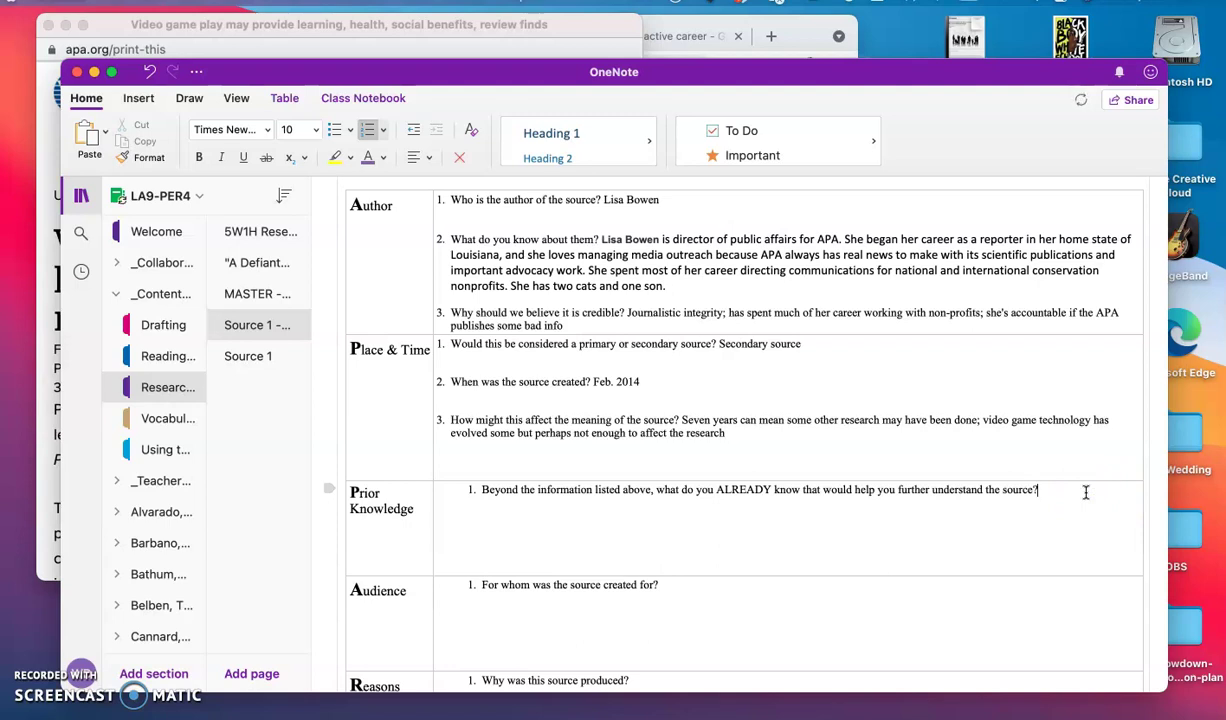
key("Return")
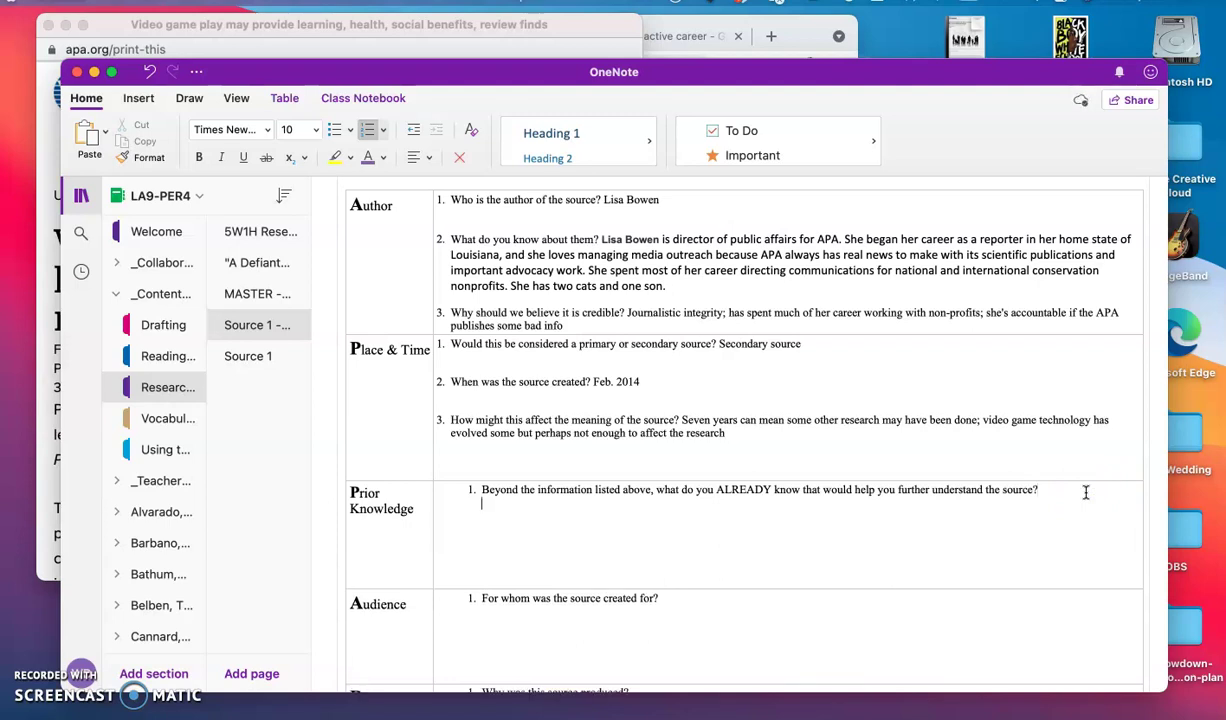
type("Th")
key("BackSpace")
key("BackSpace")
key("BackSpace")
type("There are a lot of people tho t")
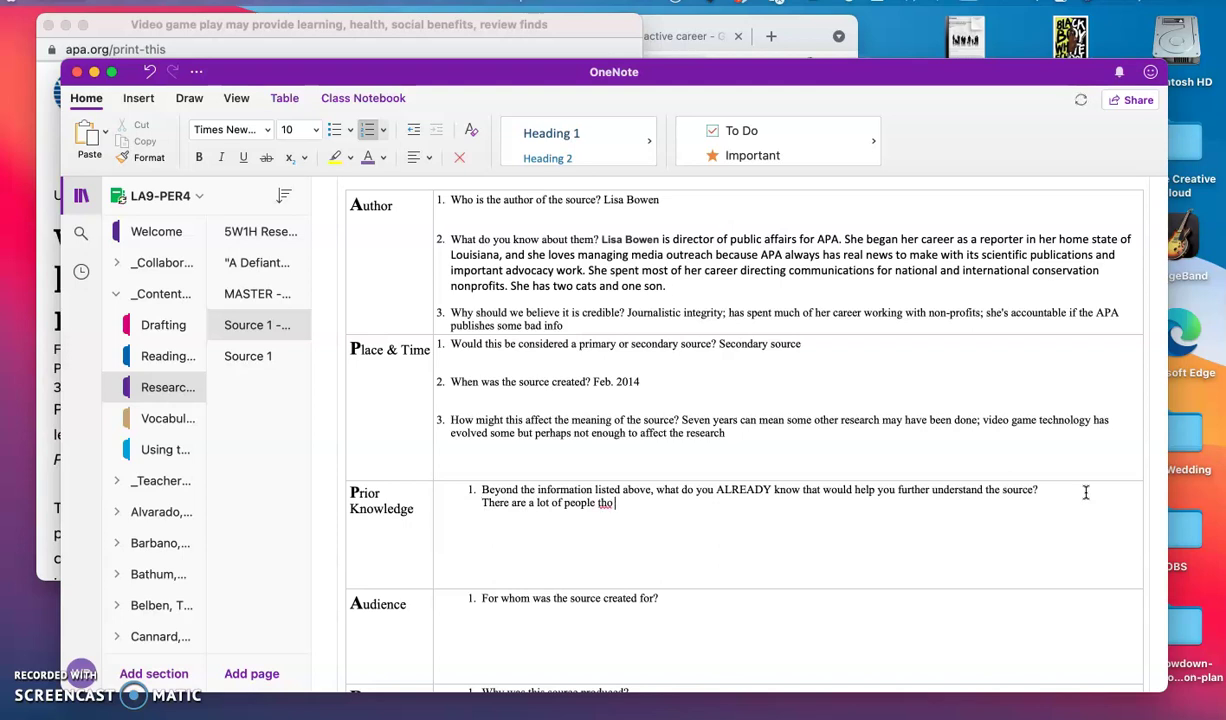
key("BackSpace")
type("who think that video games can")
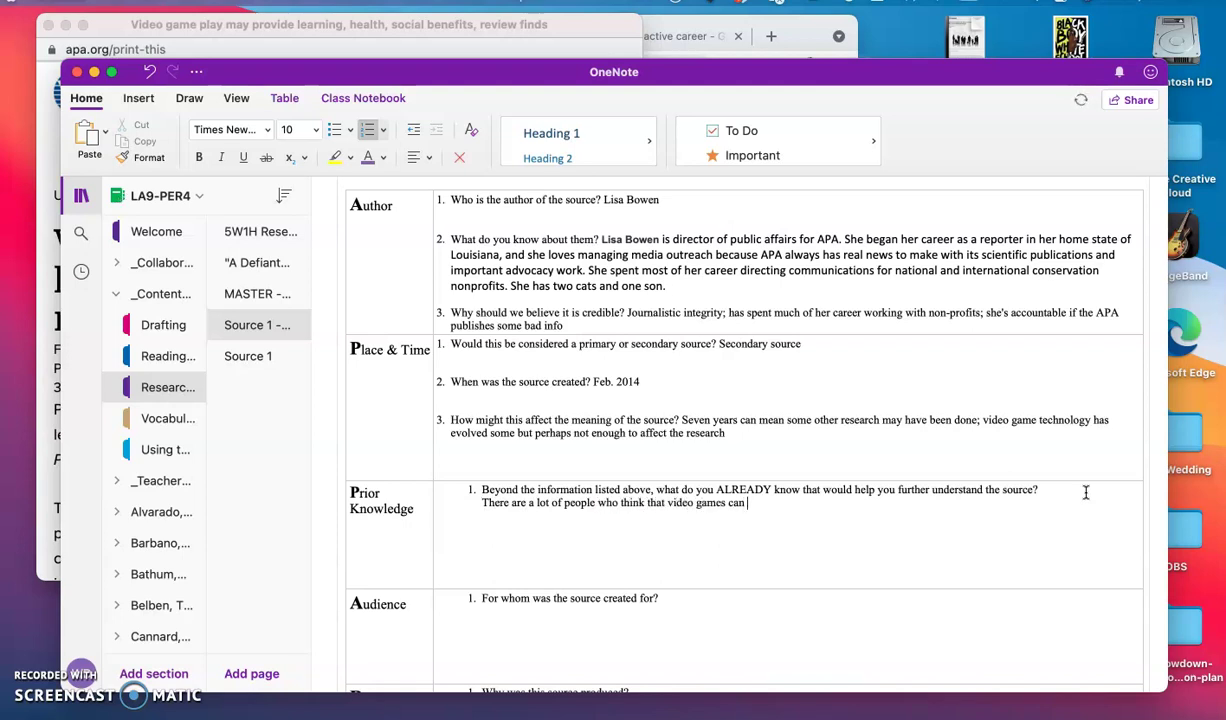
Continue the Prior Knowledge answer with "be dangerous, can make kids violent, and are a waste of time. There is a stigma".
type(" be dangerous, can make kids violent, and ")
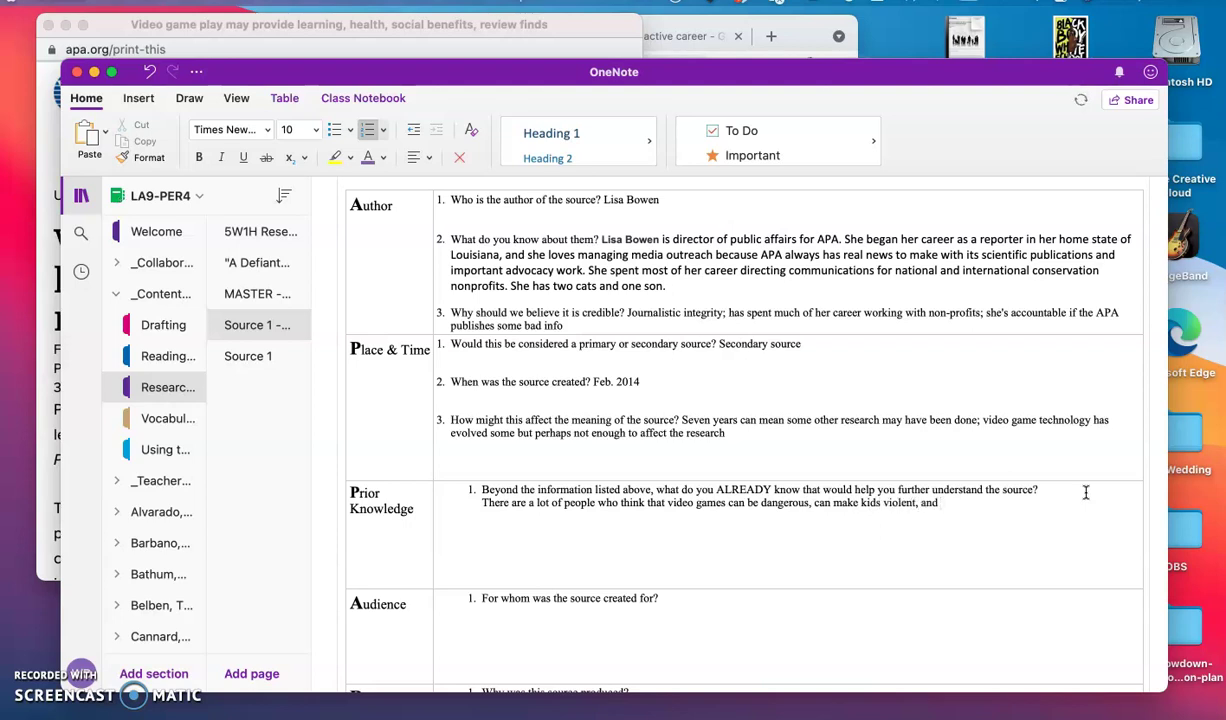
type("are a waste of time. There is a stigma f")
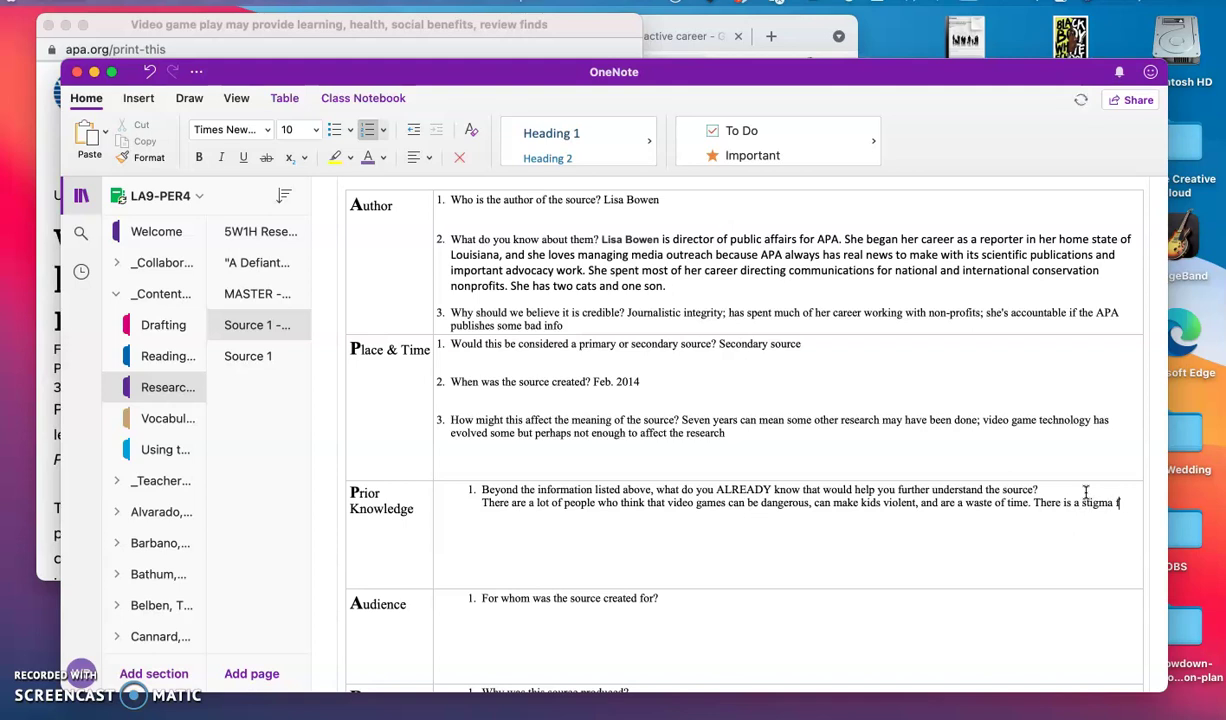
Finish the Prior Knowledge stigma sentence with "for video game users that they are loners".
type("or video game users")
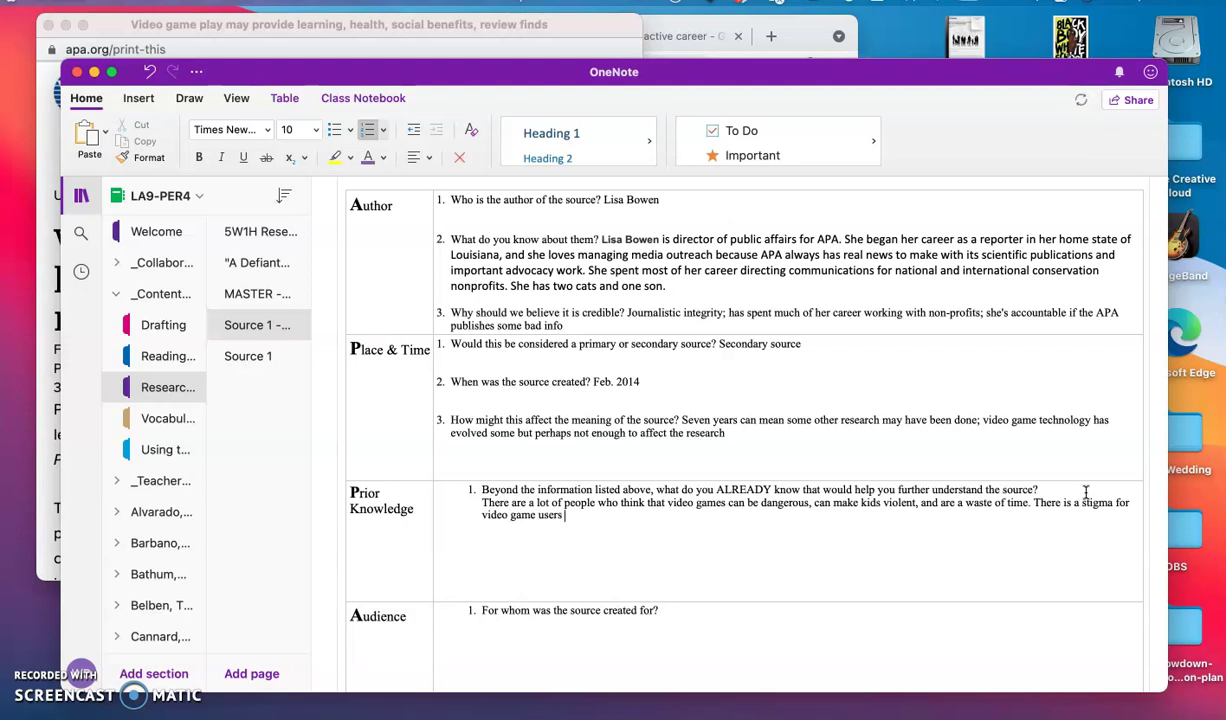
type(" that they are lone")
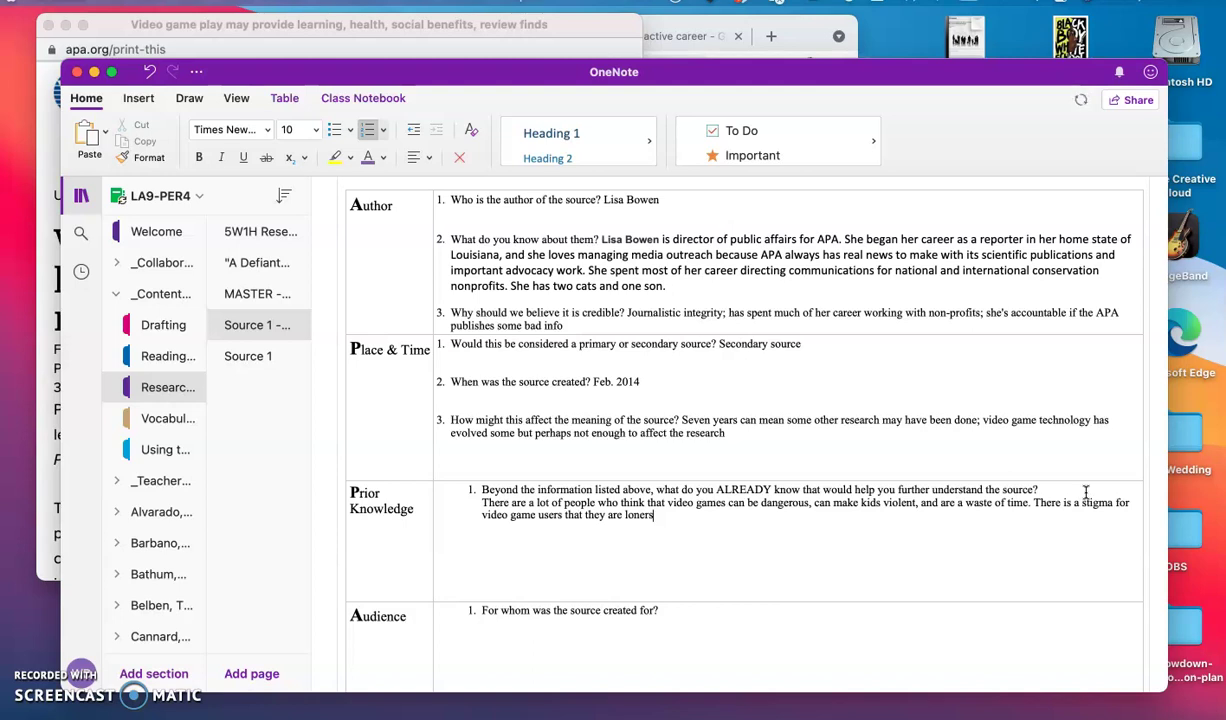
type("rs")
key("Return")
Reword the end of the Prior Knowledge answer to "video game players that they are lazy loners.".
left_click(551, 522)
double_click(551, 515)
type("players")
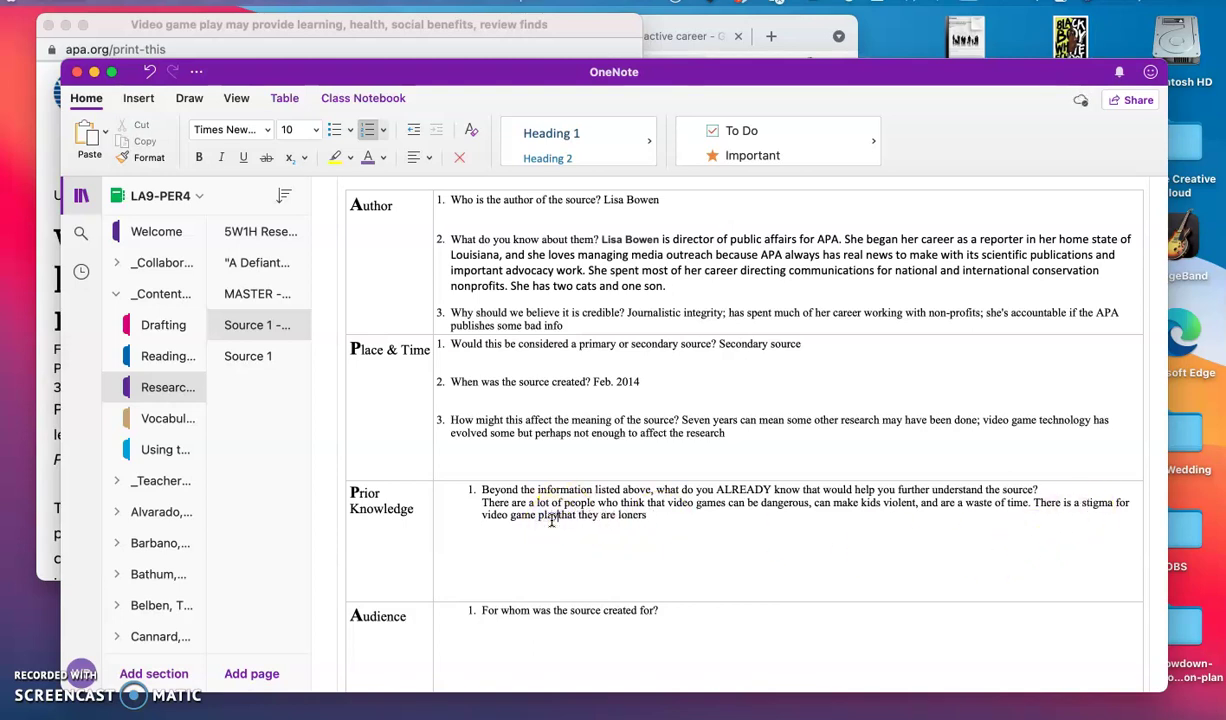
left_click(723, 516)
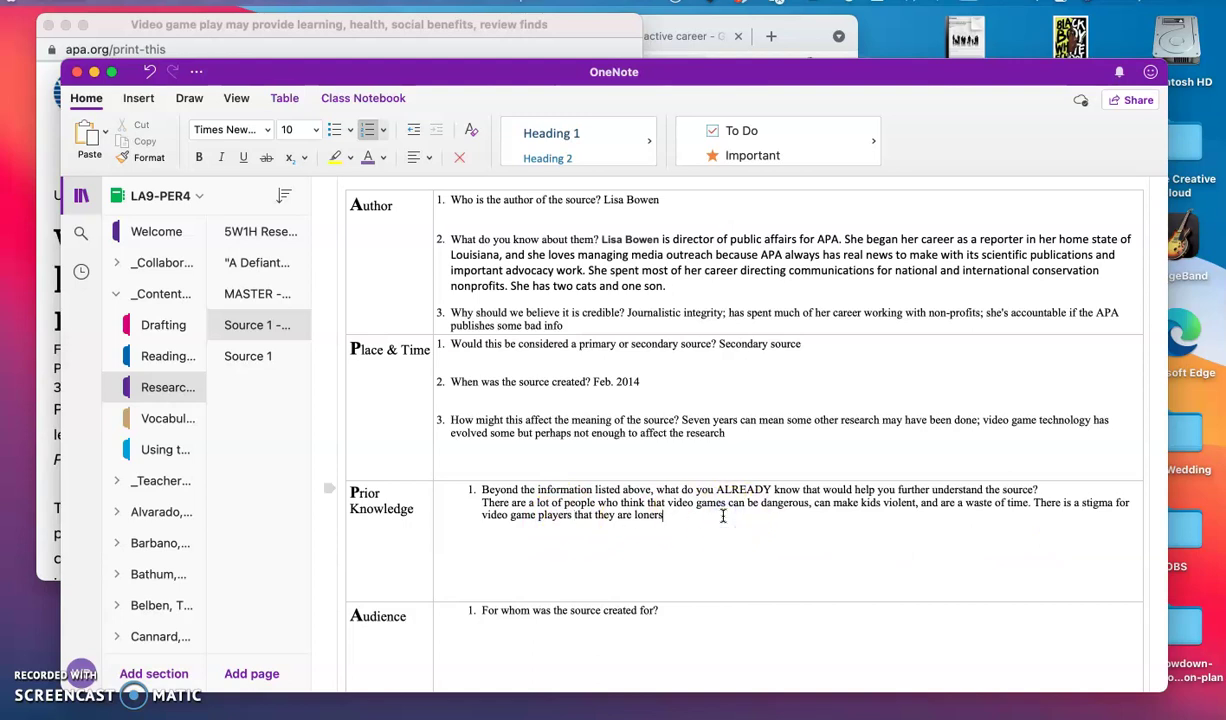
type("who")
key("BackSpace")
key("BackSpace")
Remove the surplus blank lines below the Prior Knowledge answer and below the Audience question.
left_click(529, 538)
key("BackSpace")
key("BackSpace")
key("BackSpace")
key("BackSpace")
key("BackSpace")
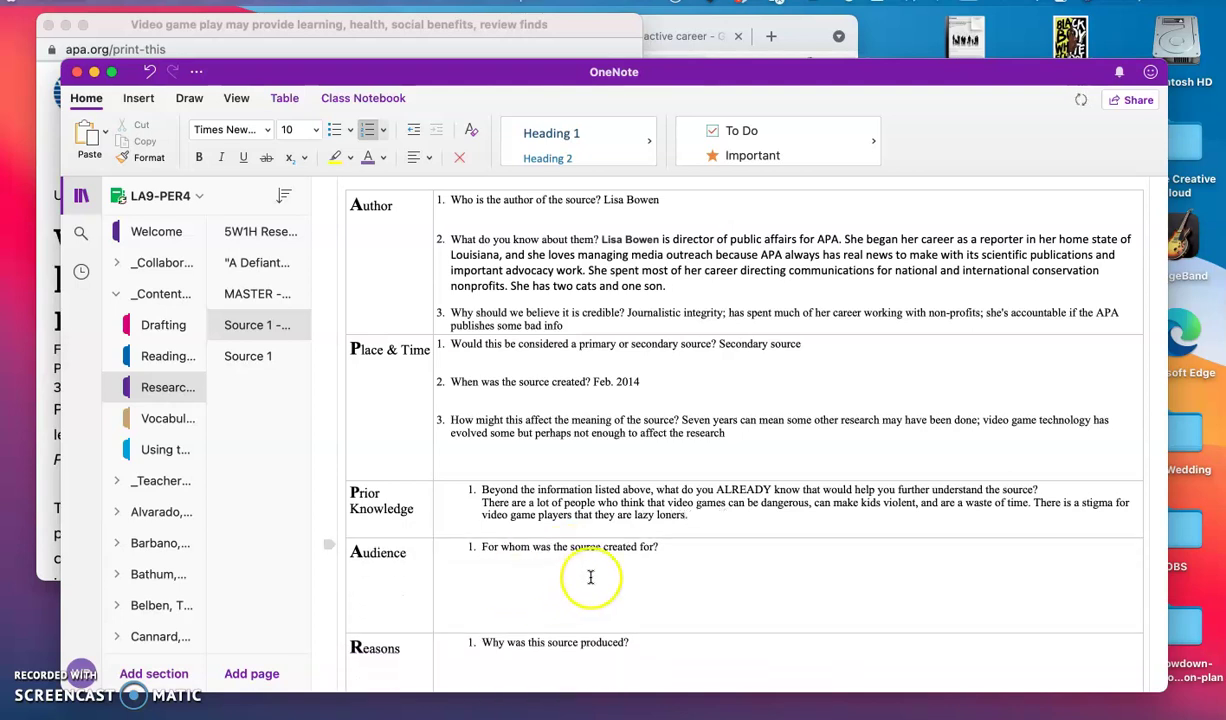
left_click(543, 624)
key("BackSpace")
key("BackSpace")
key("BackSpace")
key("BackSpace")
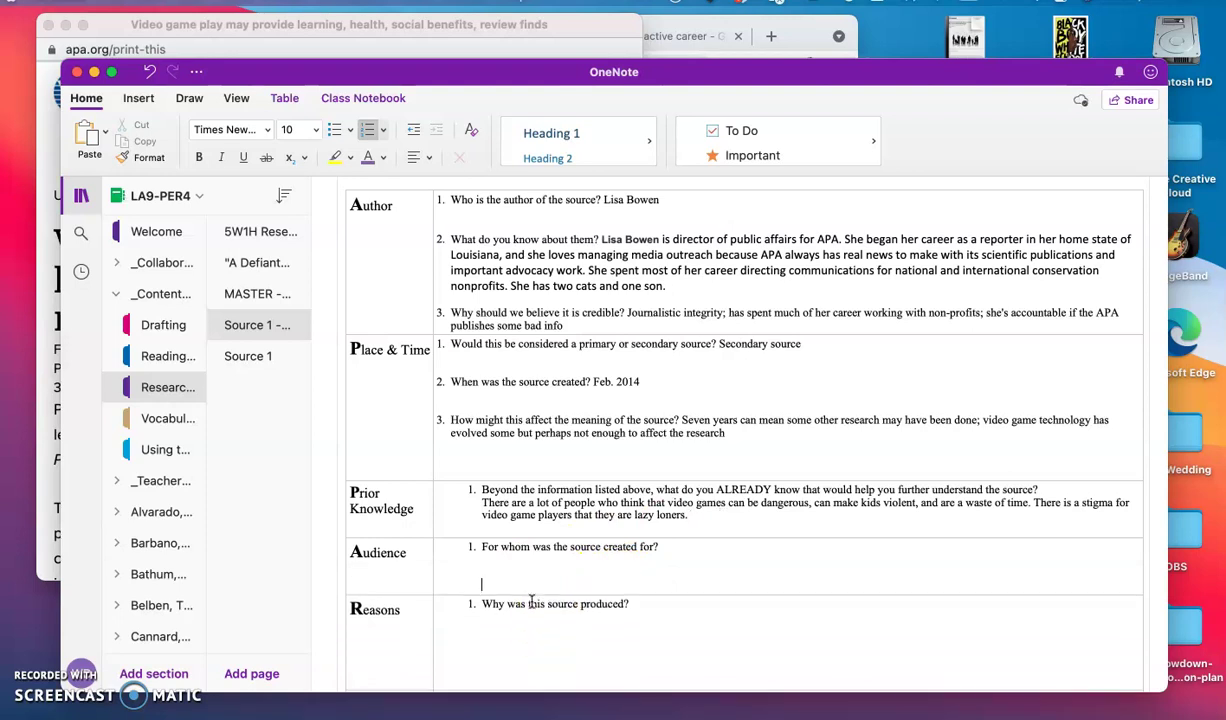
Shorten the Audience question to "For whom was the source created?" and answer it on a new line with "General audience".
left_click(698, 542)
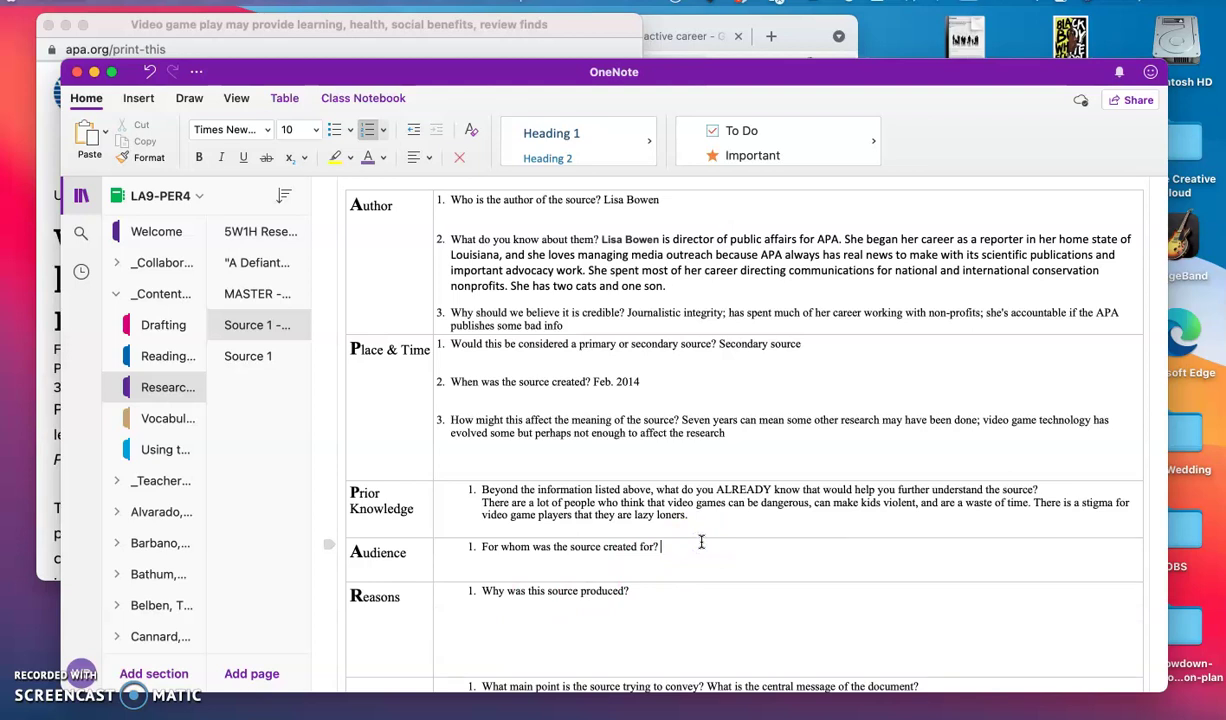
left_click_drag(657, 543, 637, 546)
key("BackSpace")
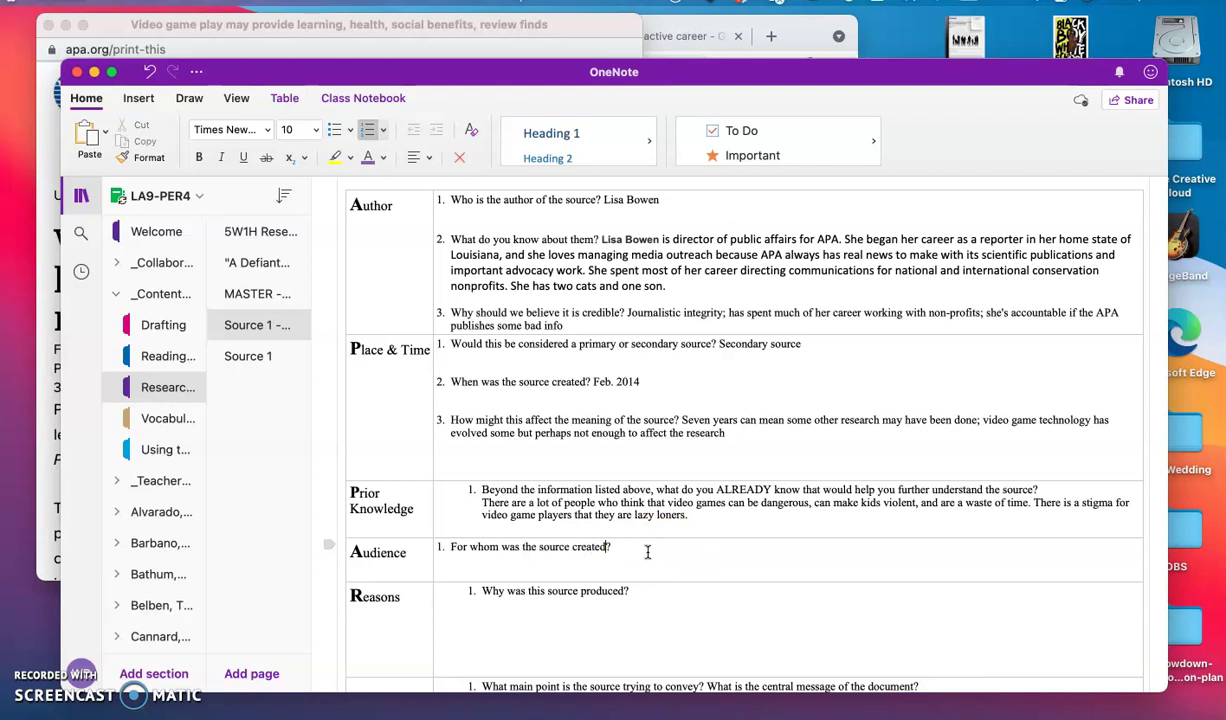
left_click(628, 545)
key("Return")
type("General audience")
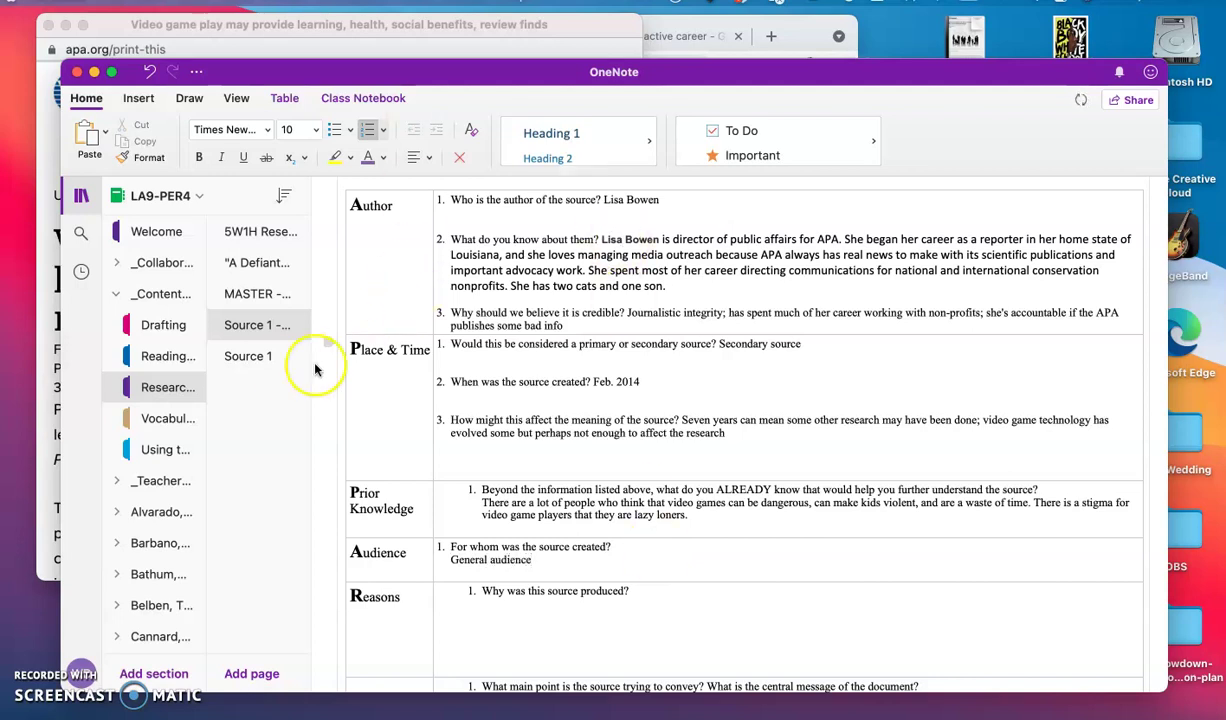
Skim the article on the Source 1 page, then extend the Audience answer with "; research is broken down into "layman's terms"".
left_click(276, 366)
scroll(597, 466, "down", 5)
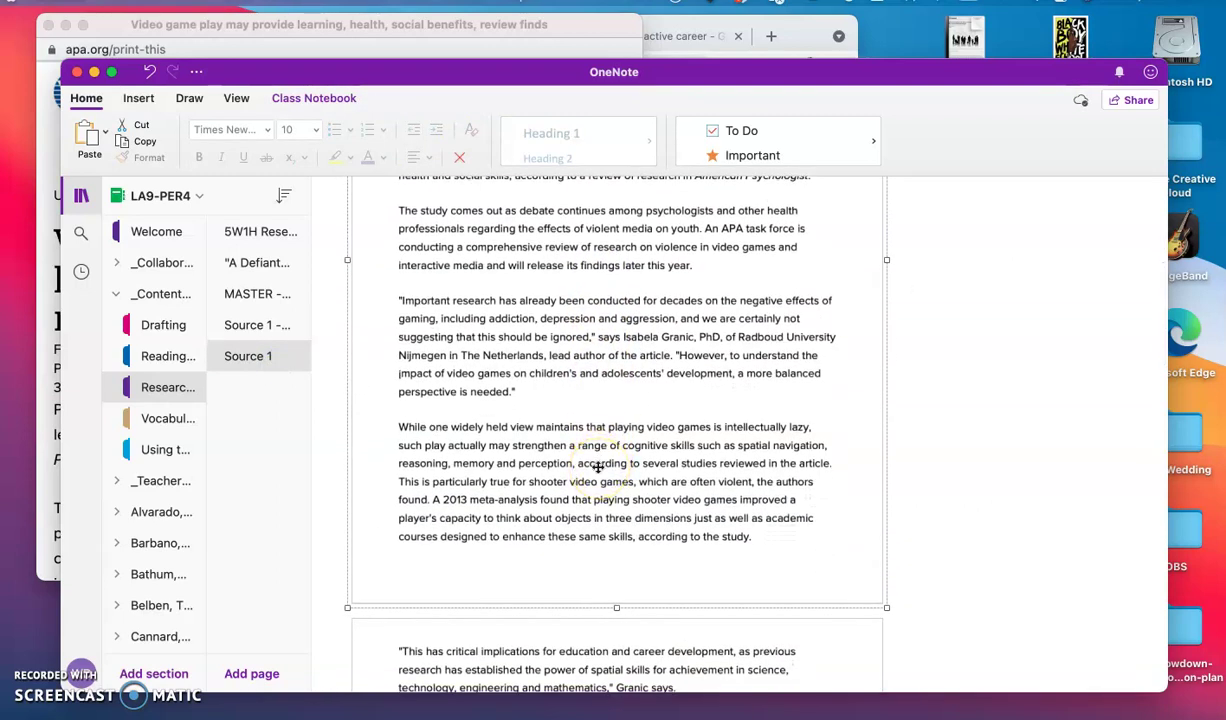
scroll(597, 466, "down", 6)
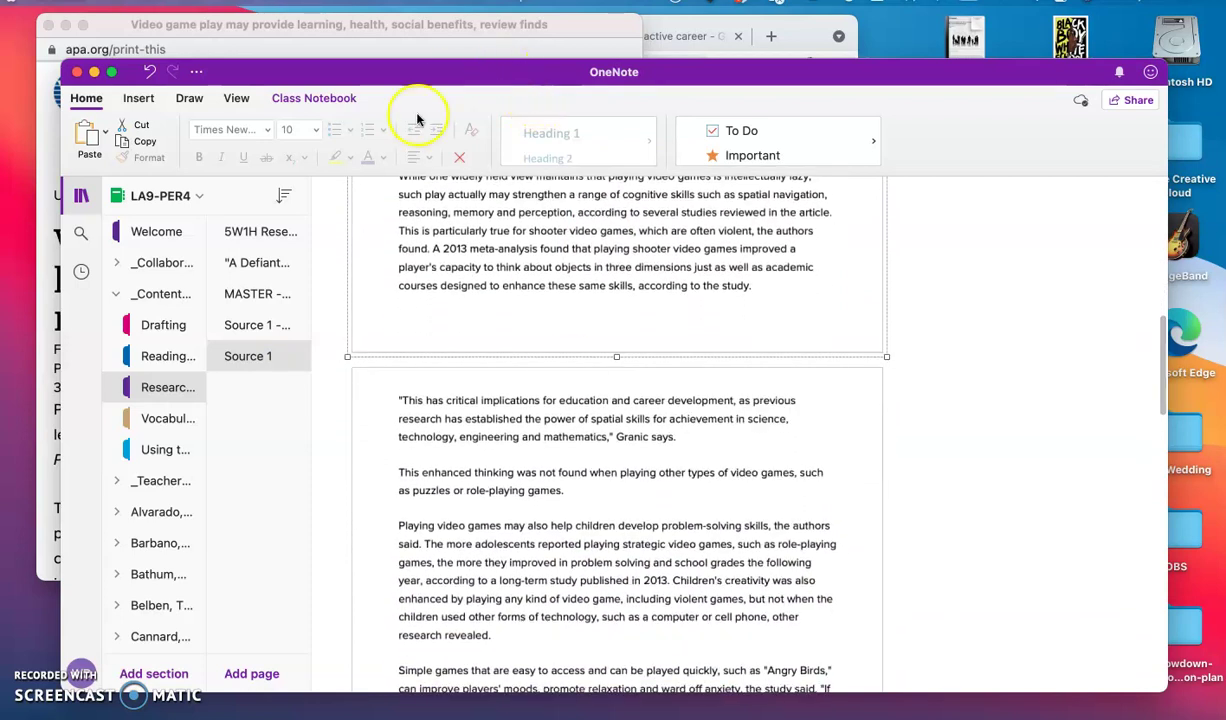
left_click(260, 333)
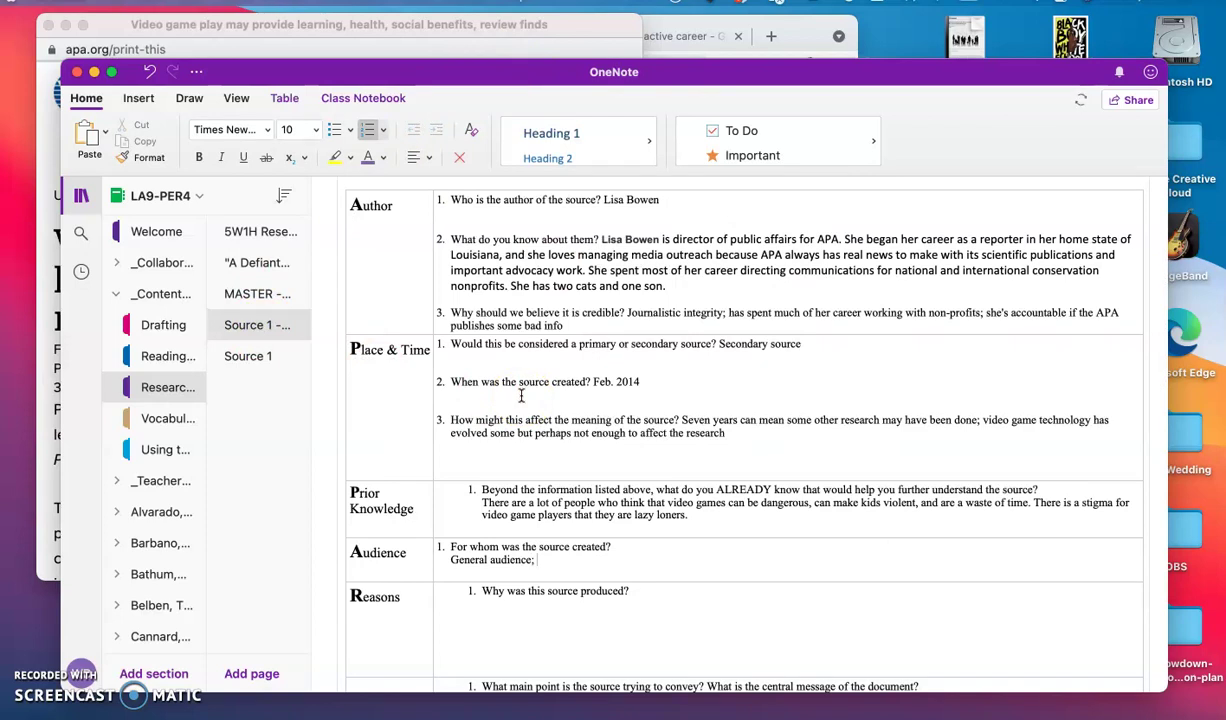
type("research is broken down into m")
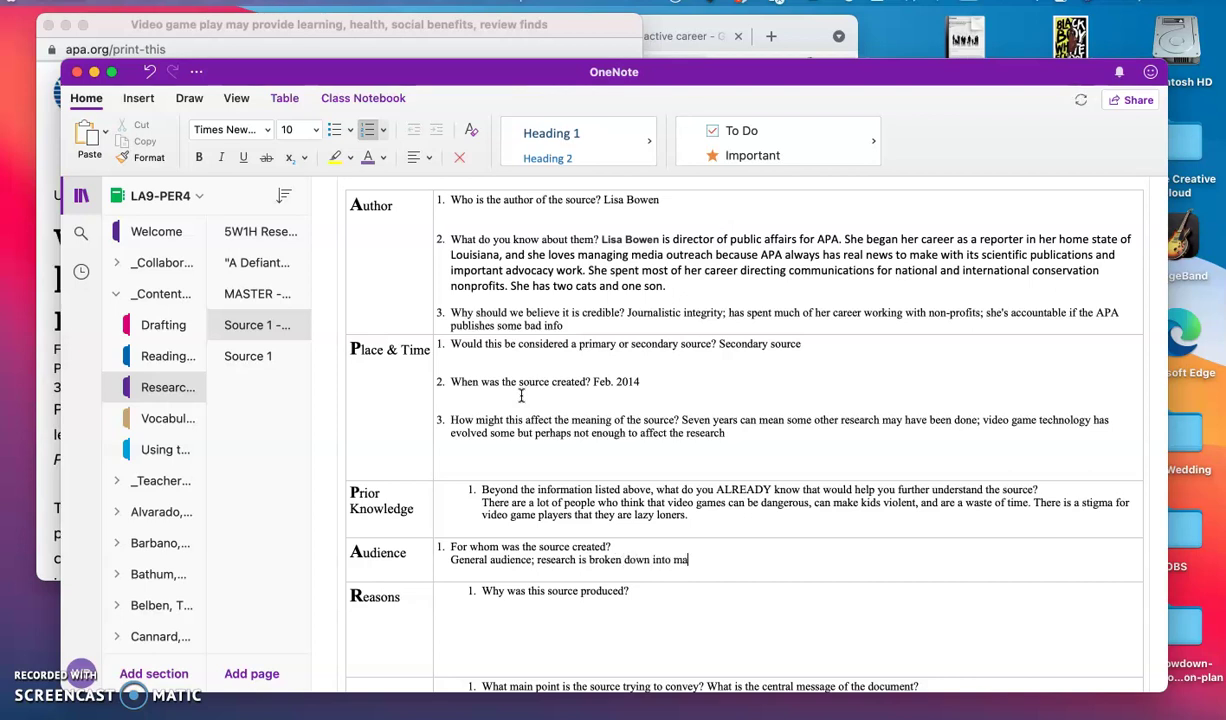
key("BackSpace")
type("\"layman's terms")
Remove the surplus blank lines below the Reasons question, keeping one line for its answer.
left_click(558, 613)
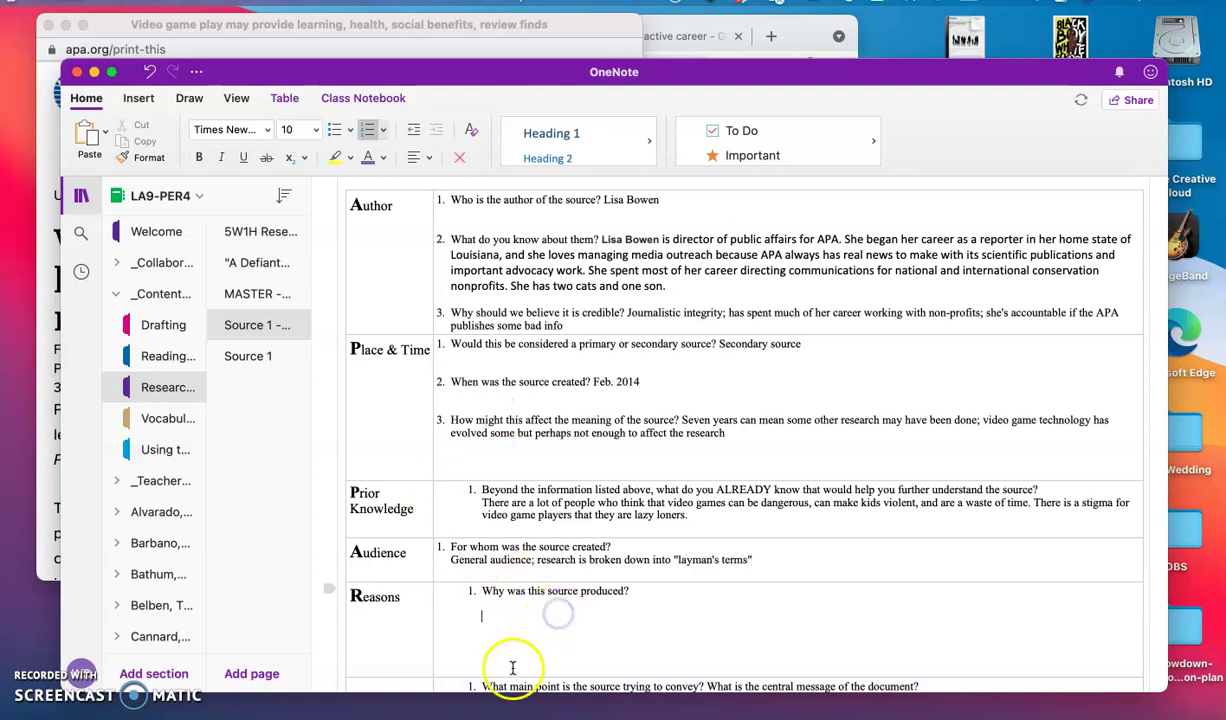
scroll(512, 667, "down", 2)
key("Delete")
key("Delete")
key("Delete")
key("Delete")
key("Delete")
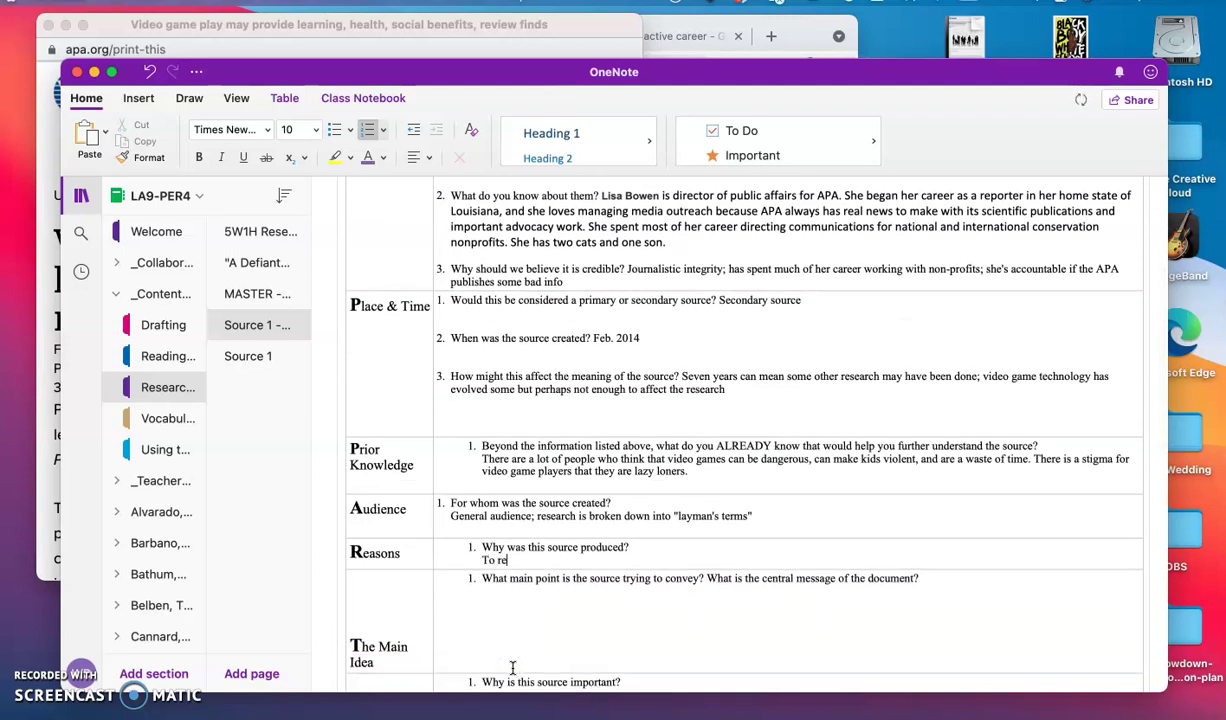
Answer the Reasons question with "To refute common stereotypes & stigma around games and gamers; to share up-to-date research with the general public".
type("To refute common stereotypes & sti")
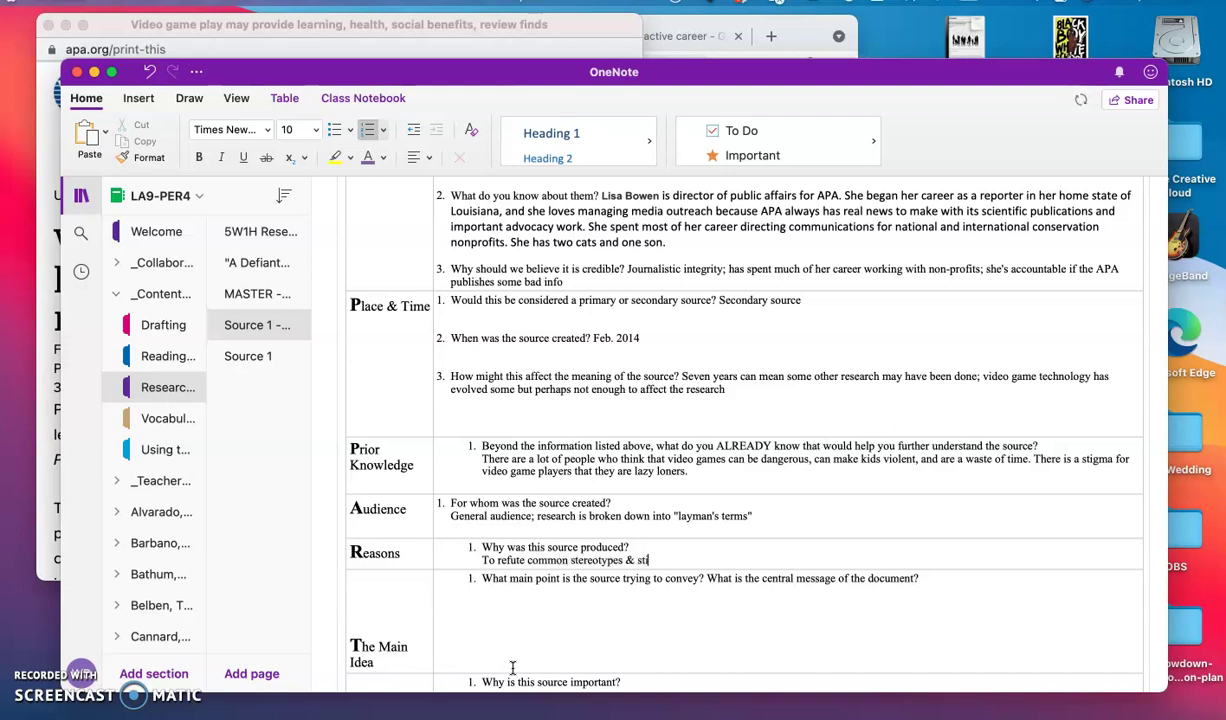
type("gma around games and gamers; to share")
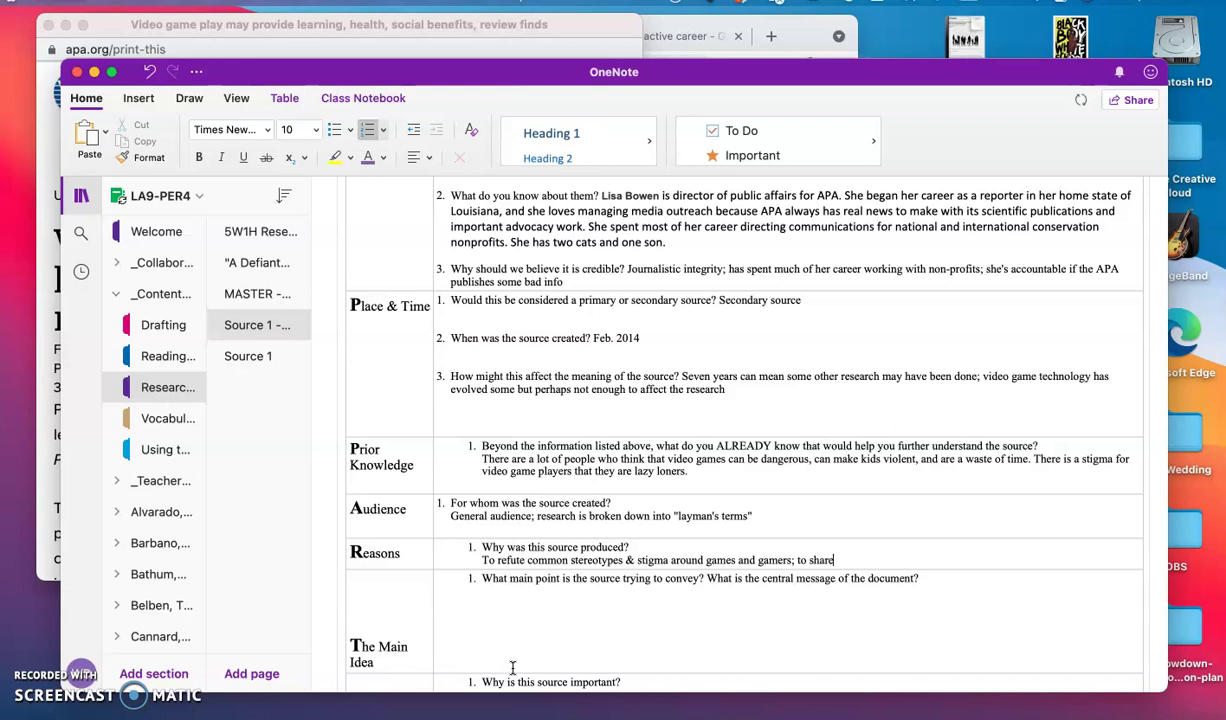
type(" up-to-date research with the")
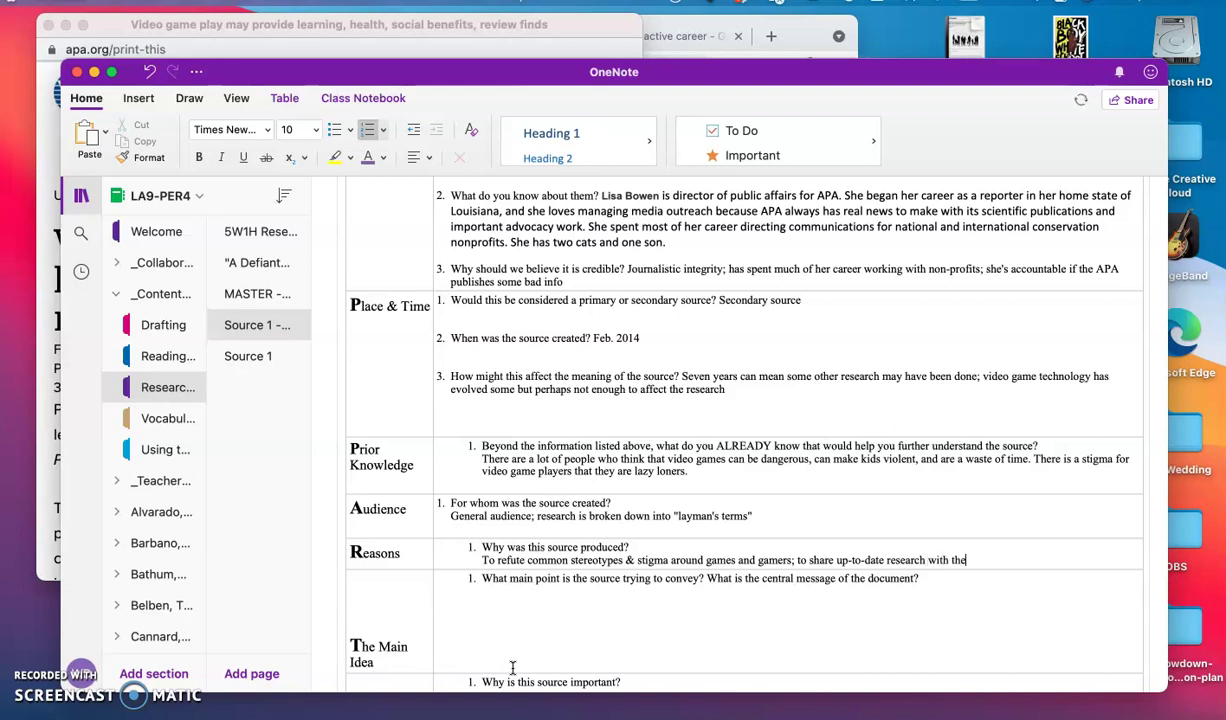
type(" general public")
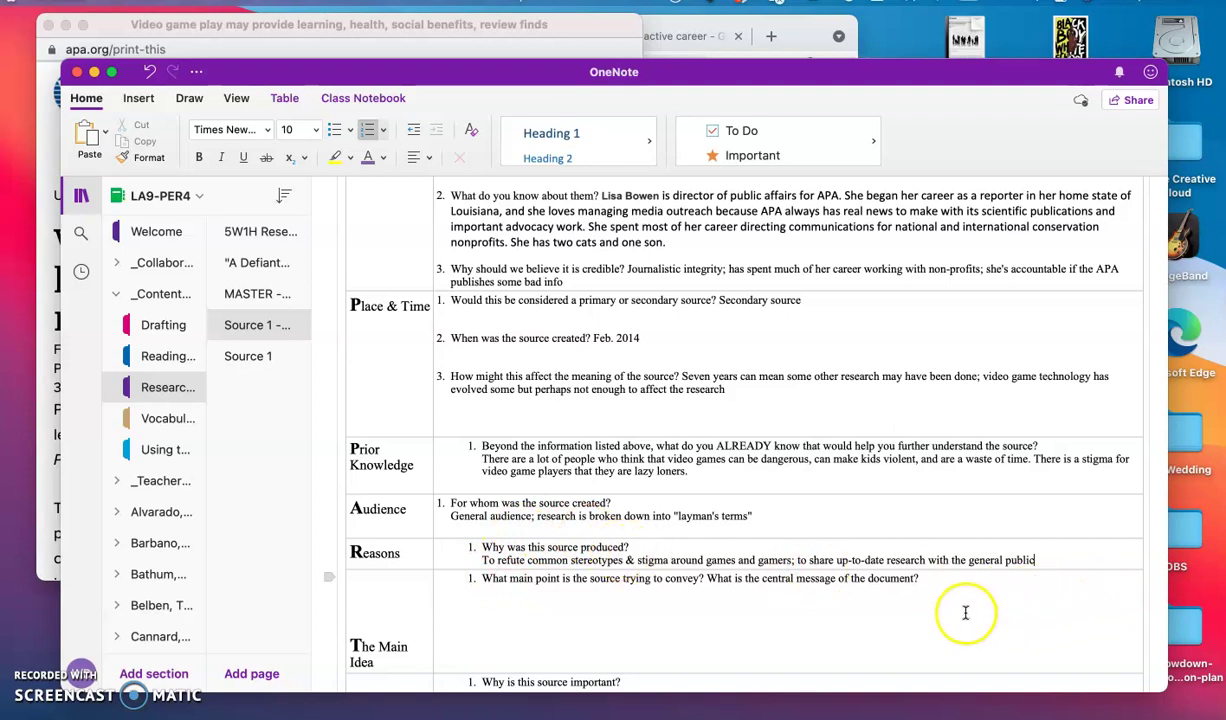
Begin the Main Idea answer on the line below its question with "Playing video games may be beneficial".
left_click(575, 630)
scroll(963, 610, "down", 2)
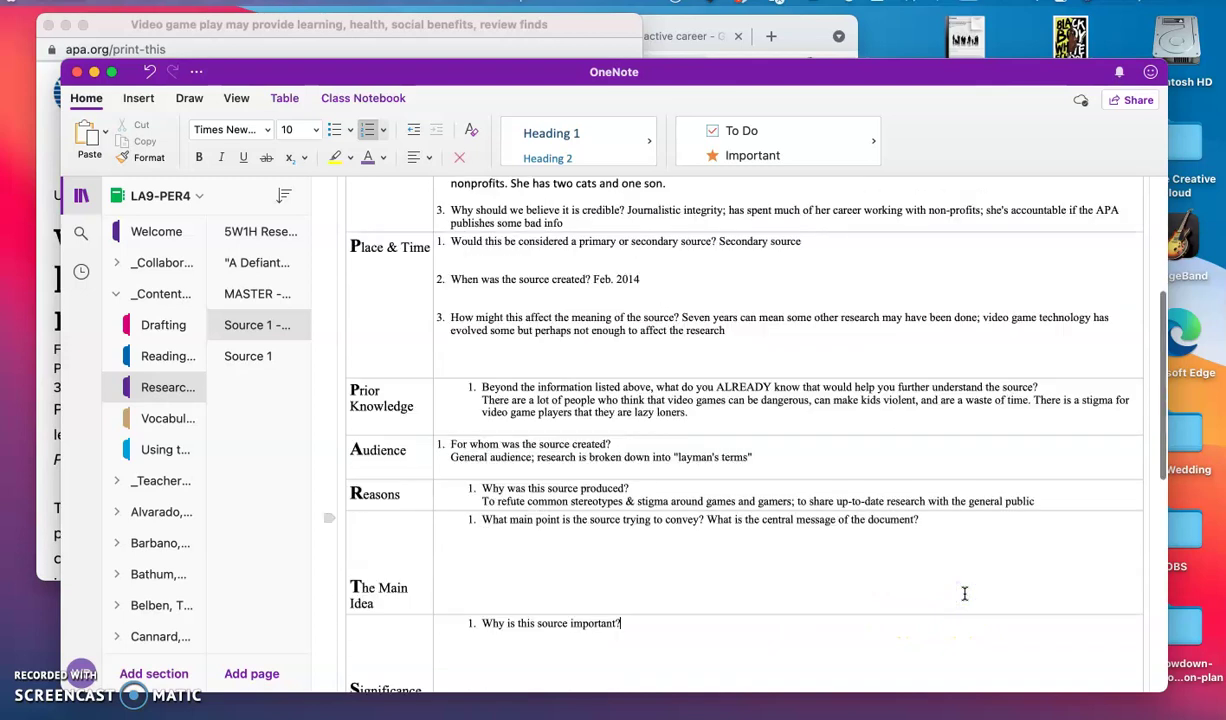
left_click(700, 569)
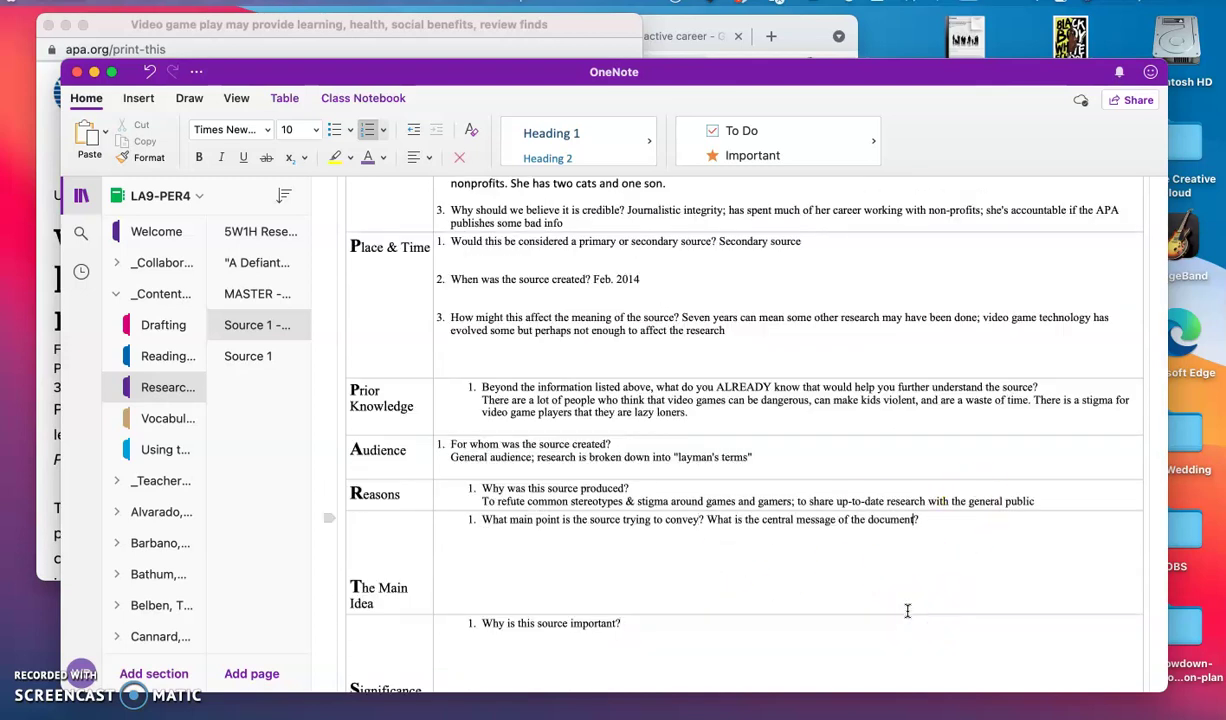
left_click(949, 533)
key("Return")
key("BackSpace")
type("Playing video games may be eh")
type("e")
key("BackSpace")
key("BackSpace")
key("BackSpace")
type("beneficial")
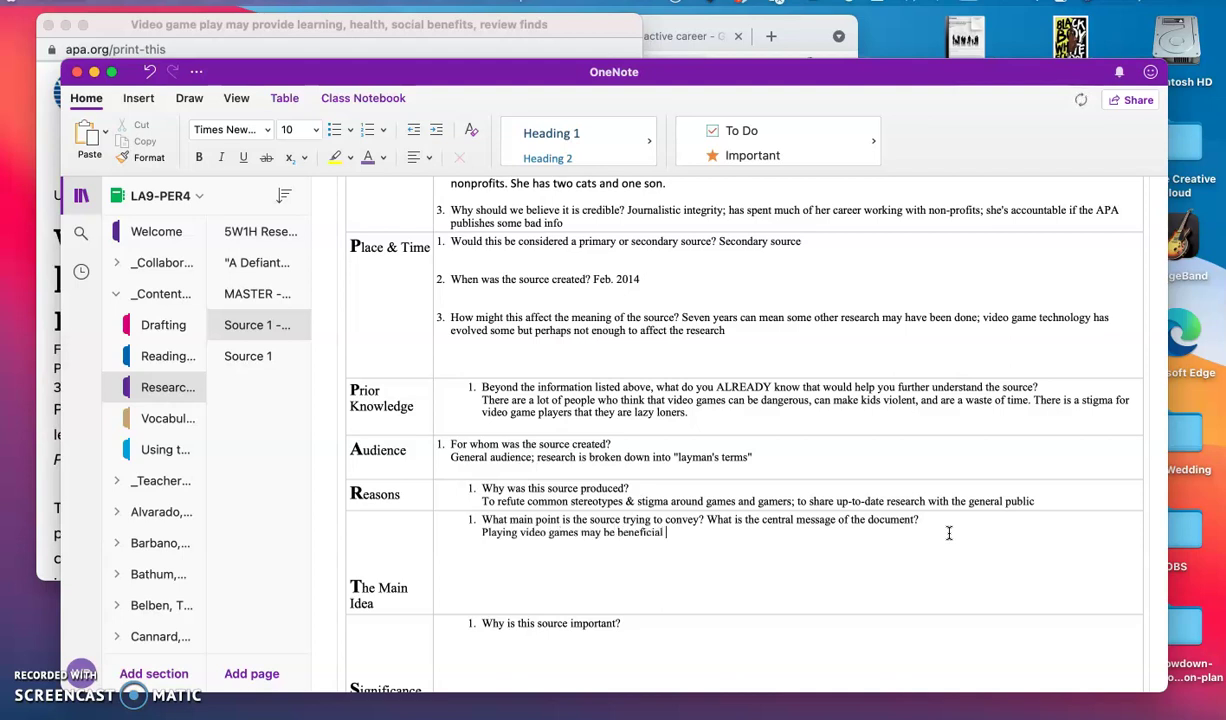
Continue the Main Idea answer with "to people and help develop and strengthen cognitive skills", correcting the spelling of "cognitive".
type(" to people and help develop cognitiv")
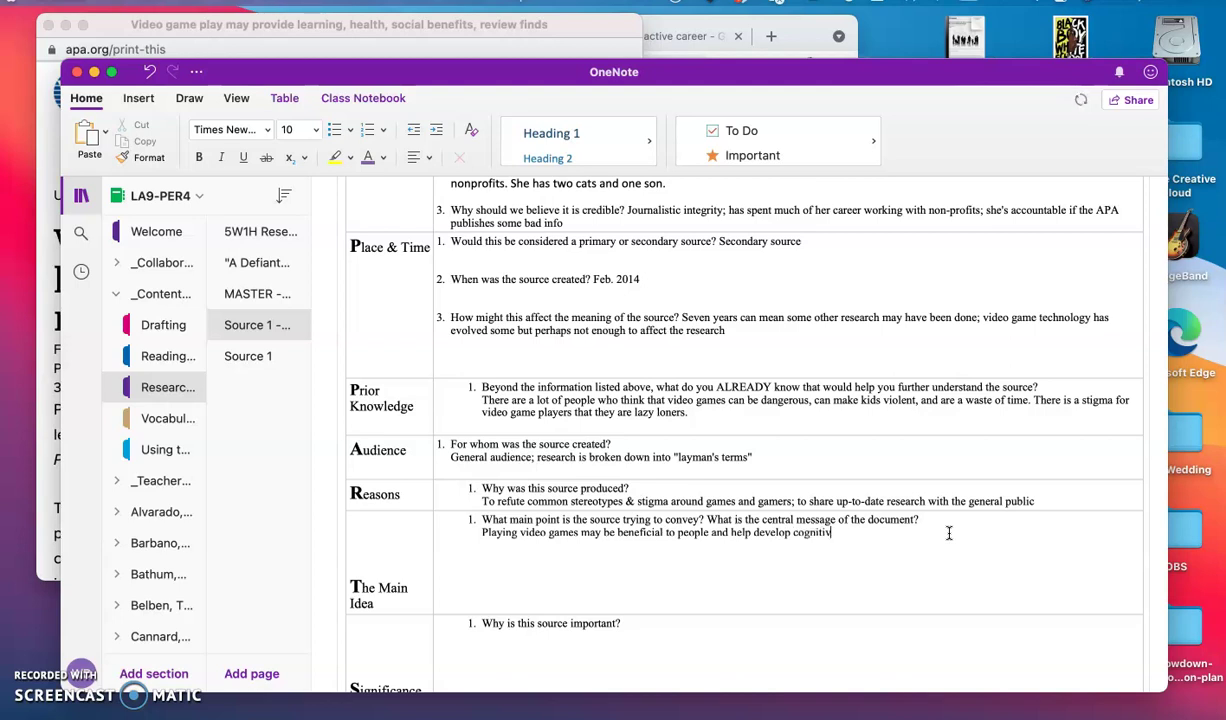
key("BackSpace")
key("BackSpace")
key("BackSpace")
key("BackSpace")
key("BackSpace")
type("and stra")
type("ngthen")
type("cognitiv")
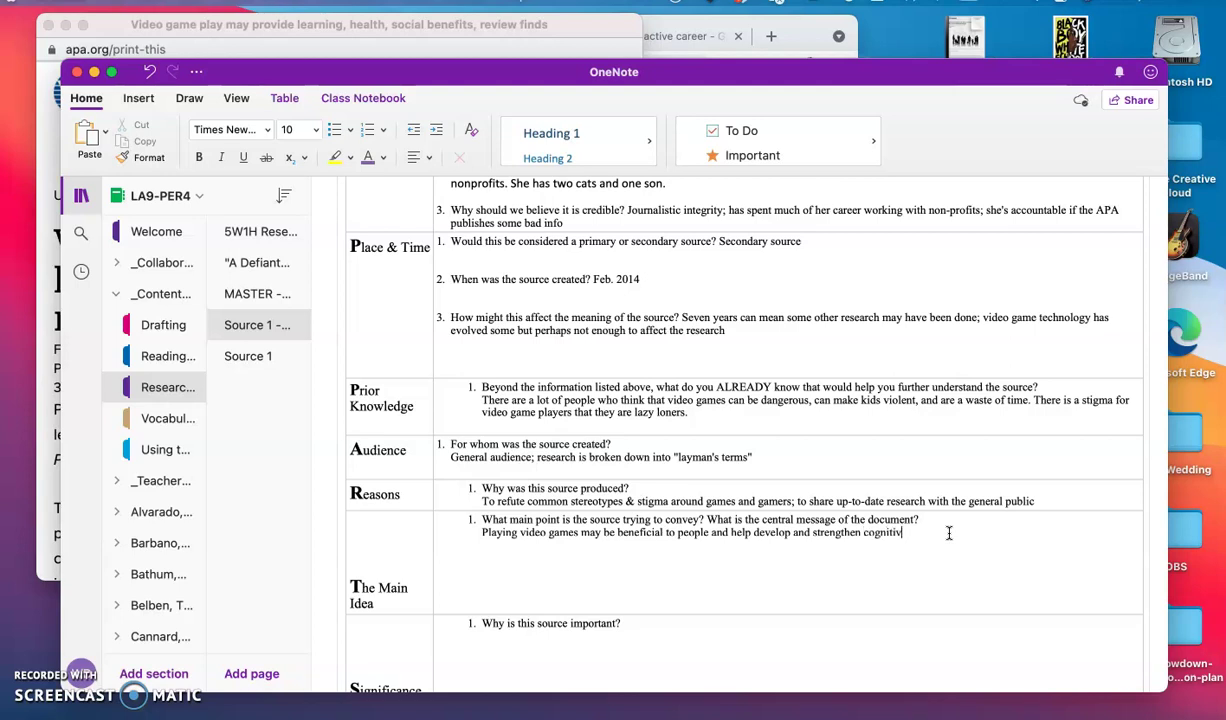
type("ie skills")
right_click(886, 533)
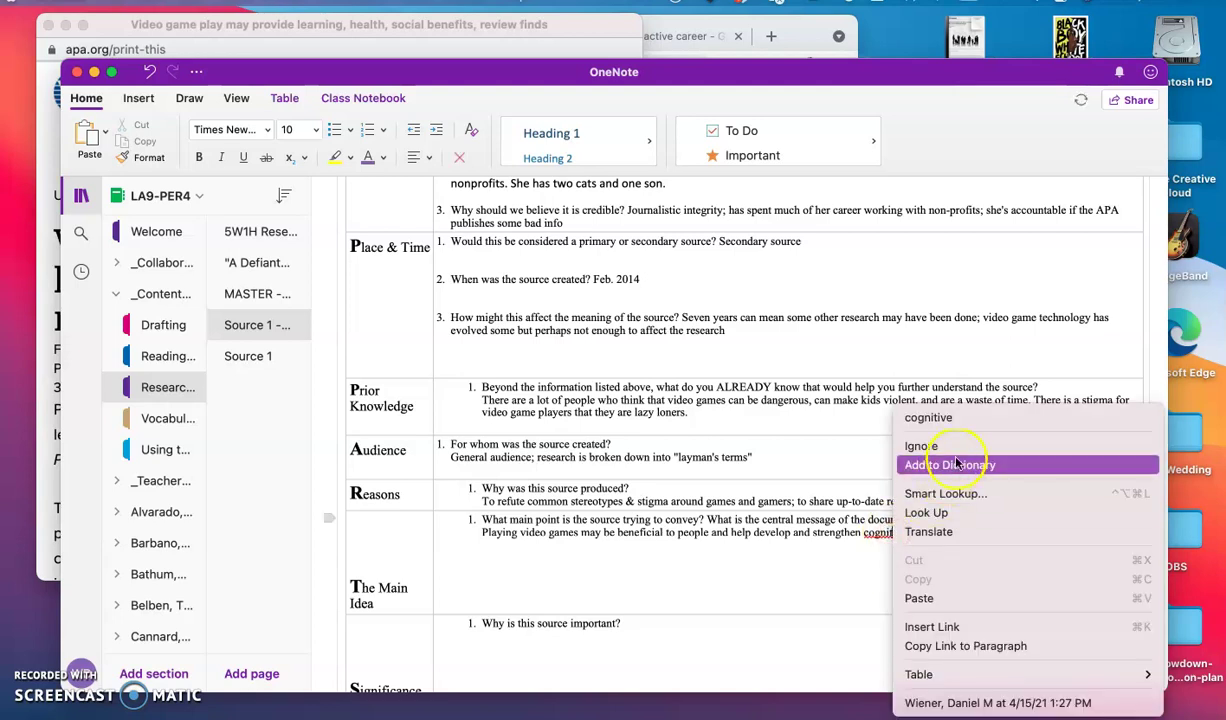
left_click(930, 418)
left_click(969, 541)
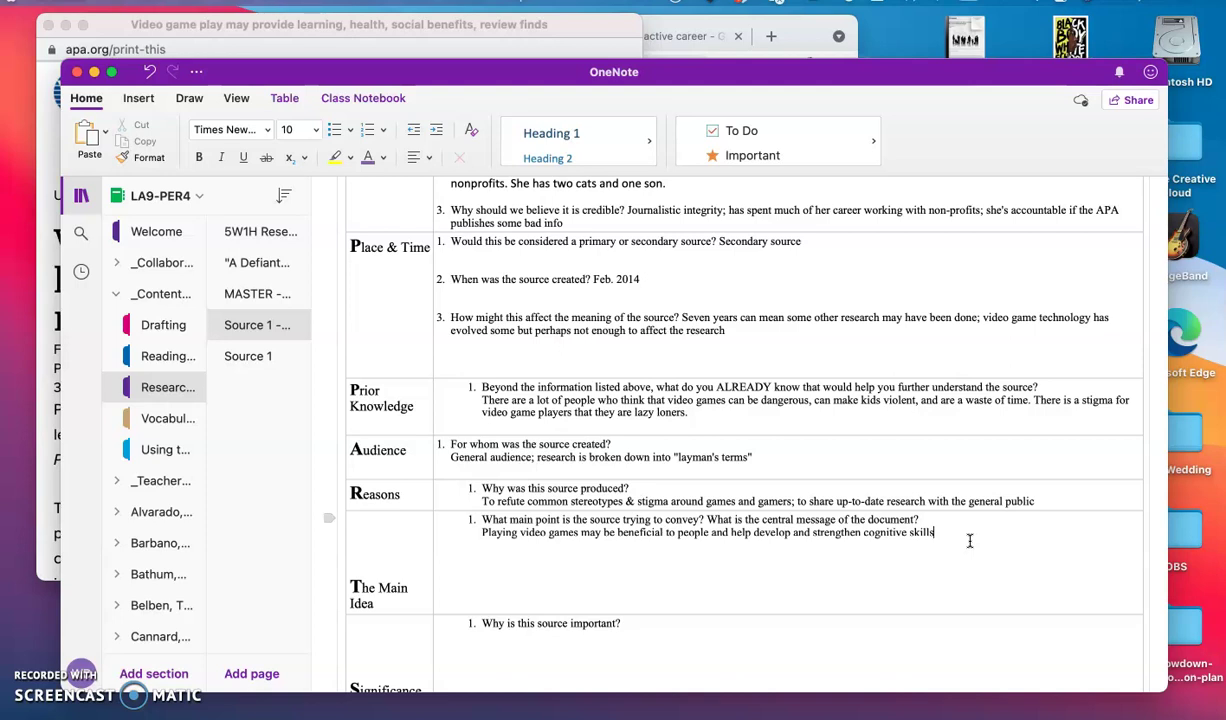
Finish the Main Idea answer with "as well as having social-emotional benefits.".
type("; ")
type("s well")
type(" as havin")
type("g social bene")
type("-emotional ")
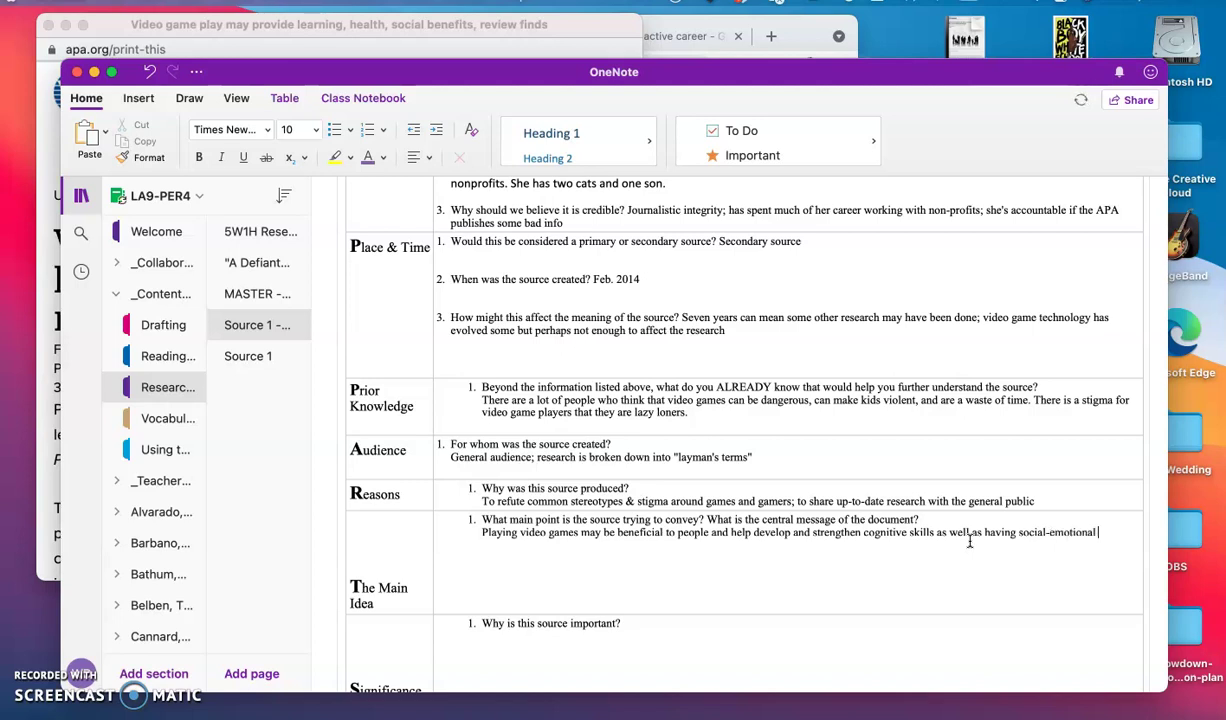
type("benefits.")
Begin the answer to Significance question 1 with "It shows that common negative stereotypes may be wrong;".
left_click(733, 577)
left_click(575, 594)
scroll(526, 594, "down", 3)
left_click(500, 509)
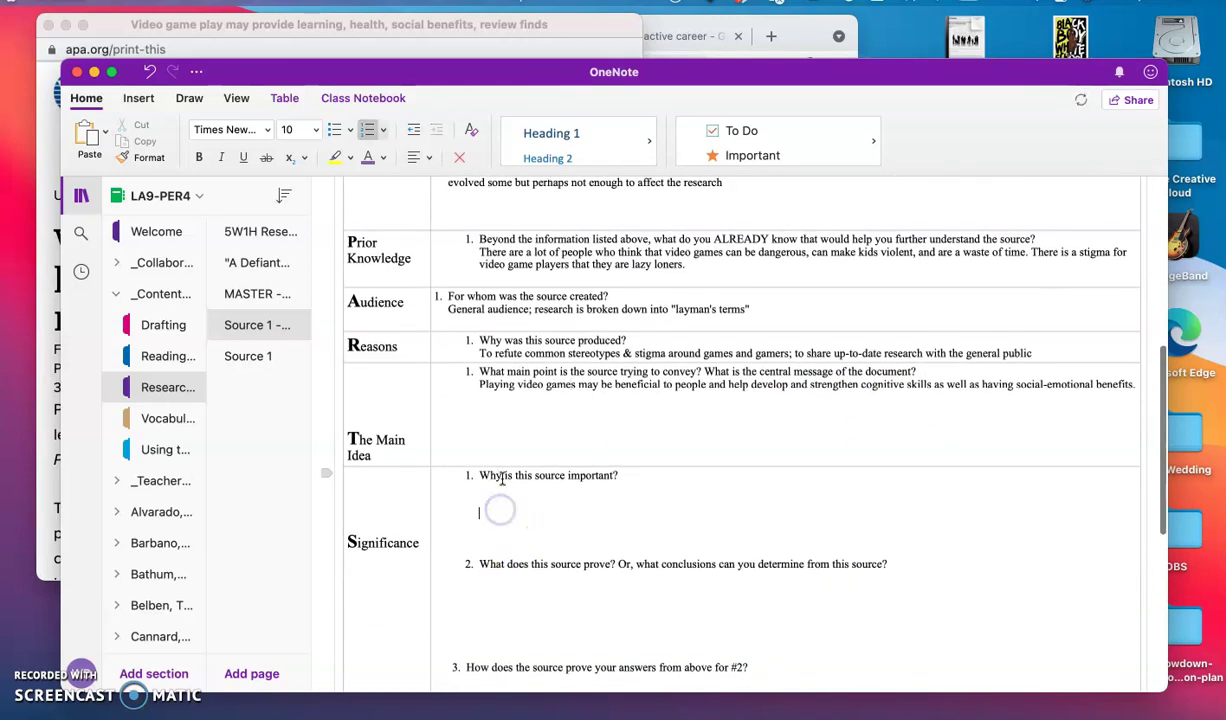
left_click(483, 486)
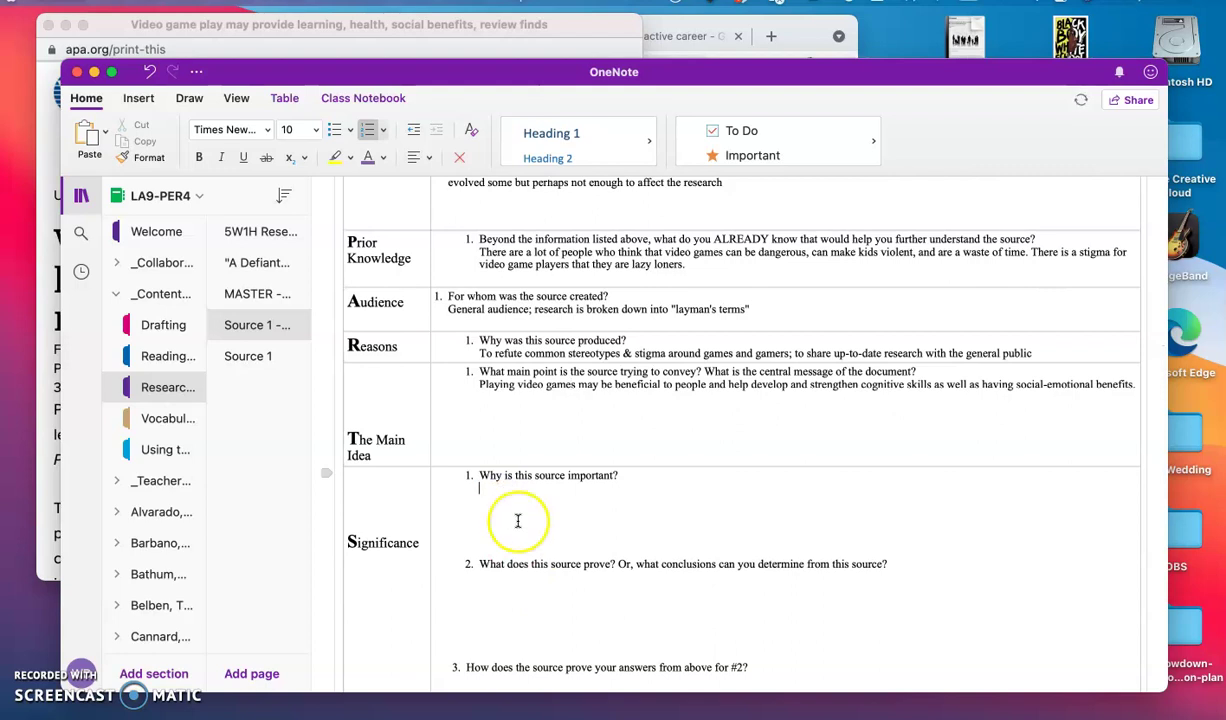
scroll(529, 527, "down", 2)
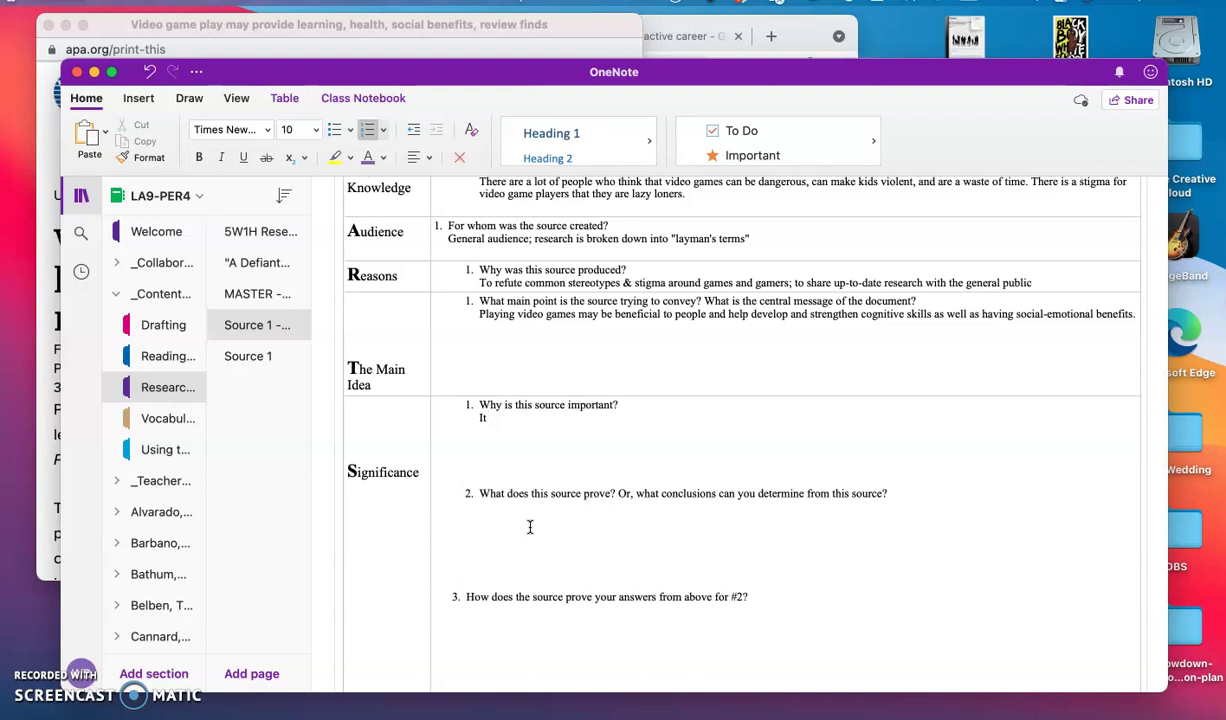
type("shows that ")
type("comm")
type("on negative s")
key("BackSpace")
type("negative")
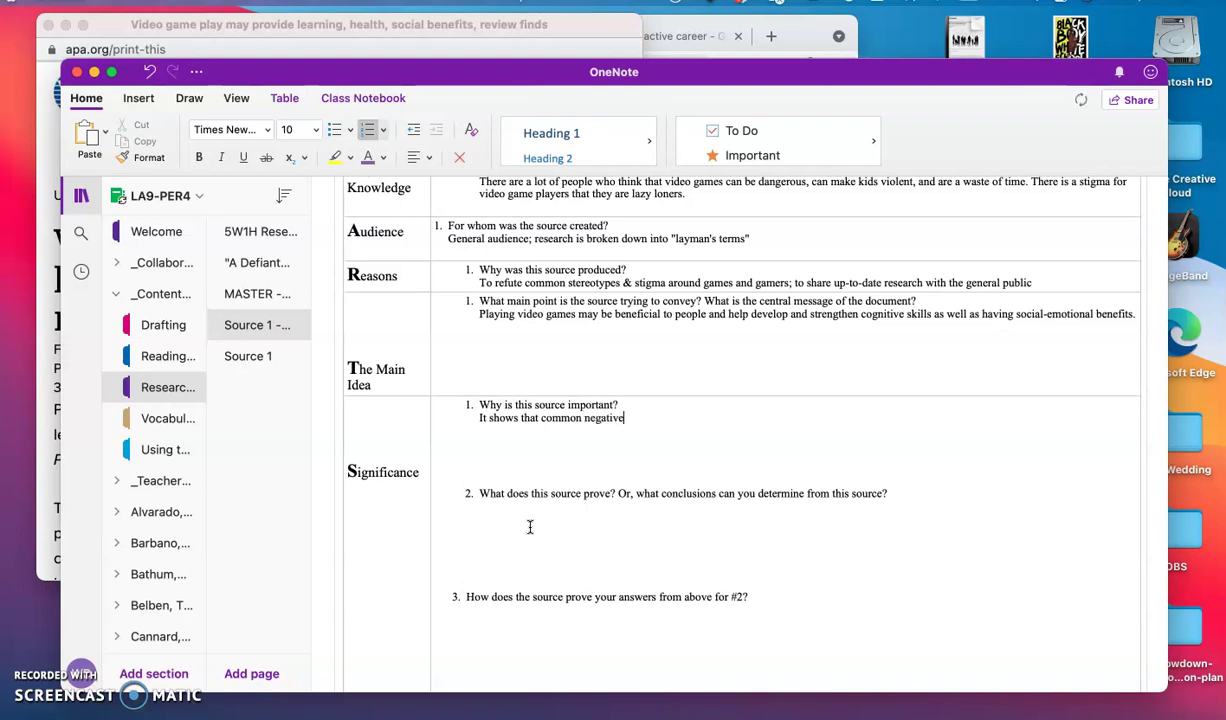
type(" stereotypes may be wrong; i")
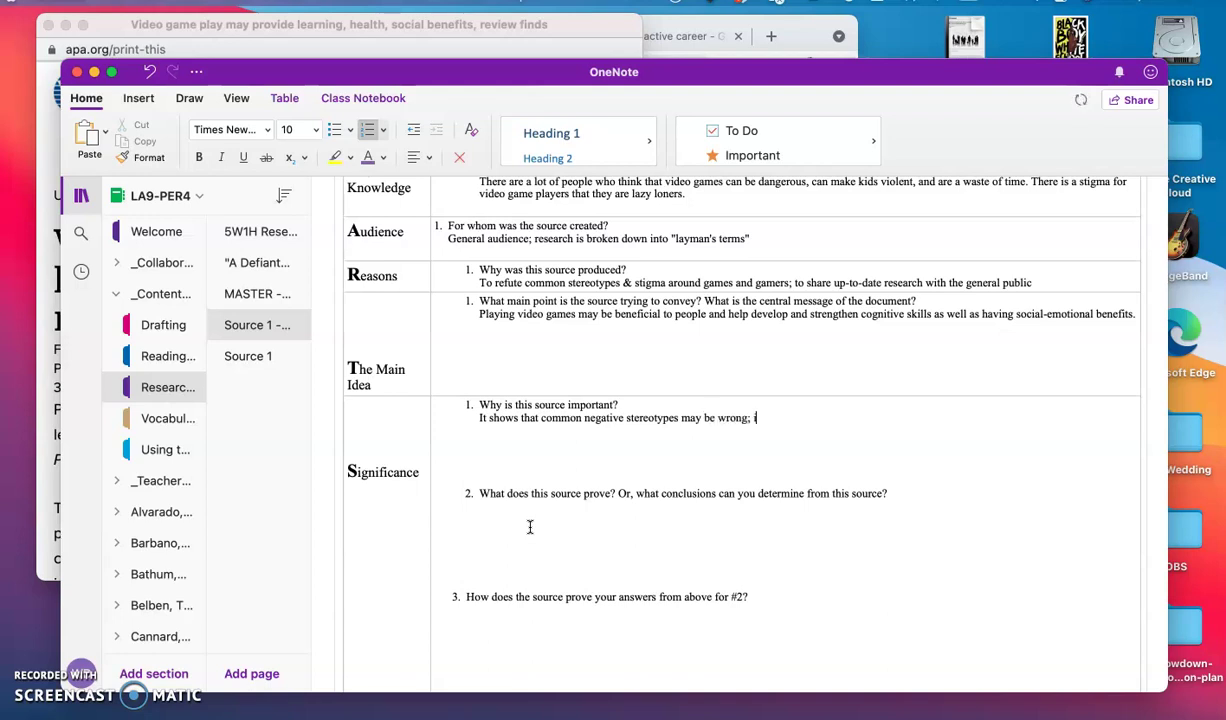
Finish the answer to Significance question 1 with "it demonstrates the potential and benefits of video games".
type("t demons")
type("trates th p")
type(" potentia")
type("l of viod")
key("BackSpace")
key("BackSpace")
key("BackSpace")
key("BackSpace")
type("and benefits of v")
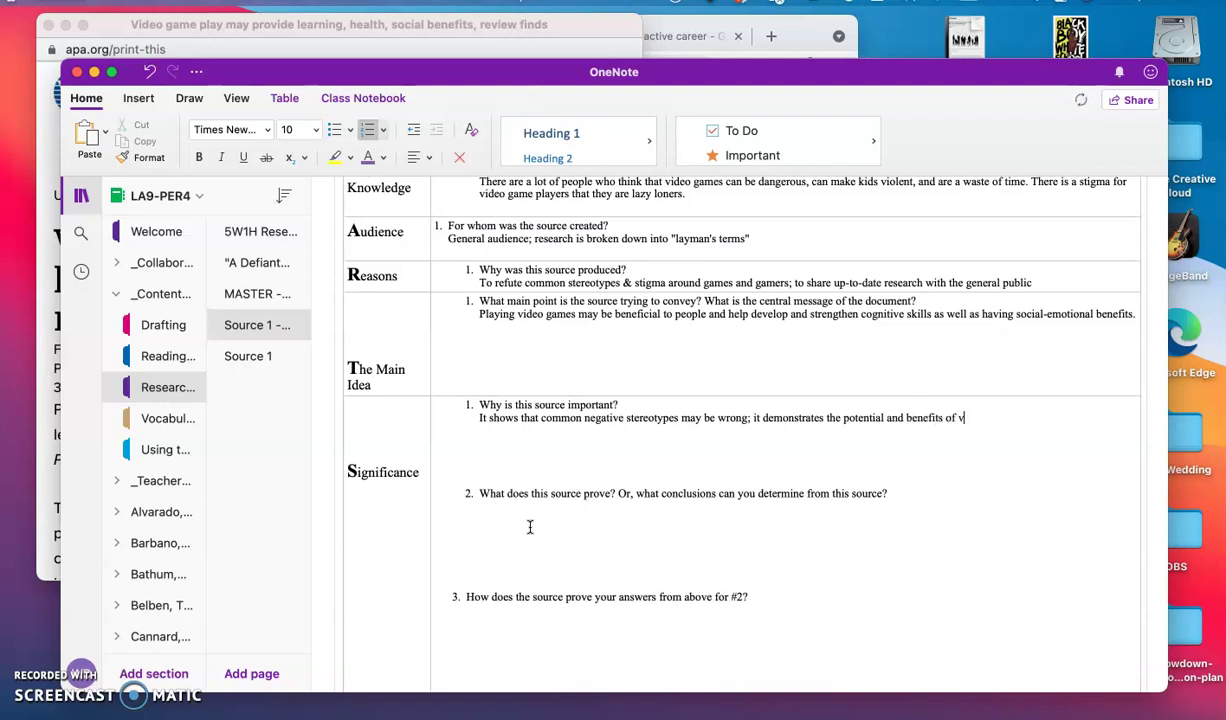
type("ideo games")
Begin the answer to Significance question 2 on the line below it with "Games help kids develop emotional resilience".
left_click(530, 527)
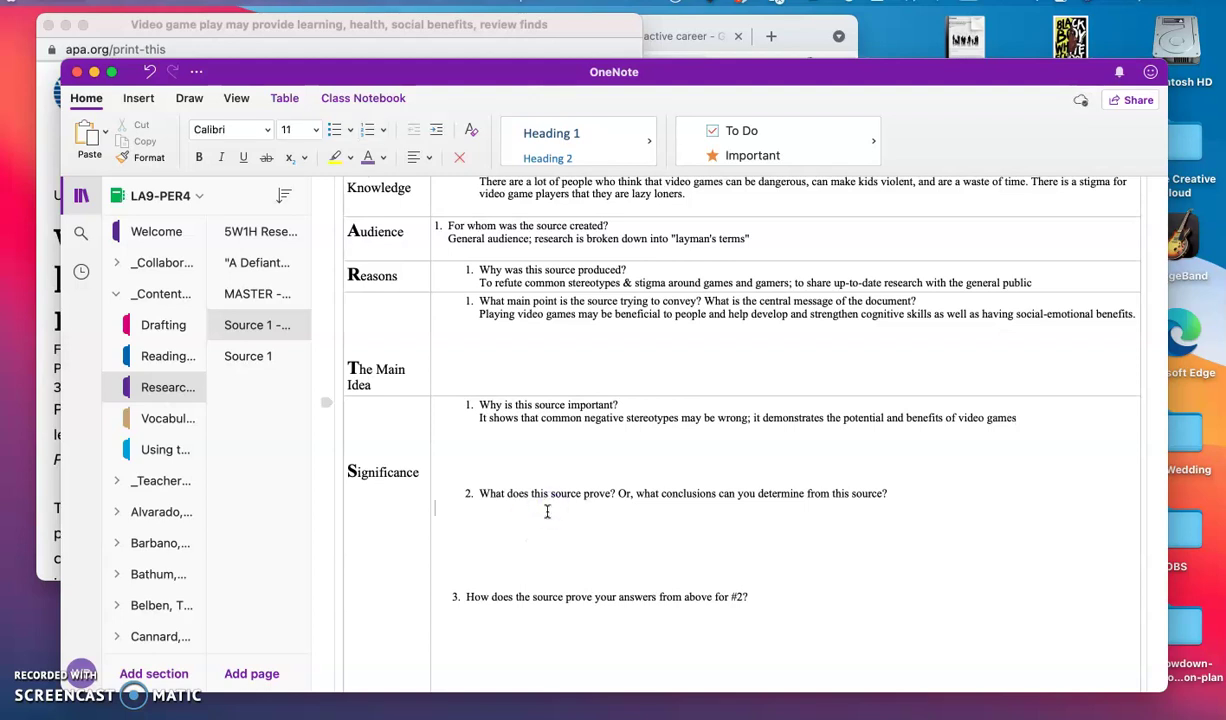
type("Games help chkids develop emo")
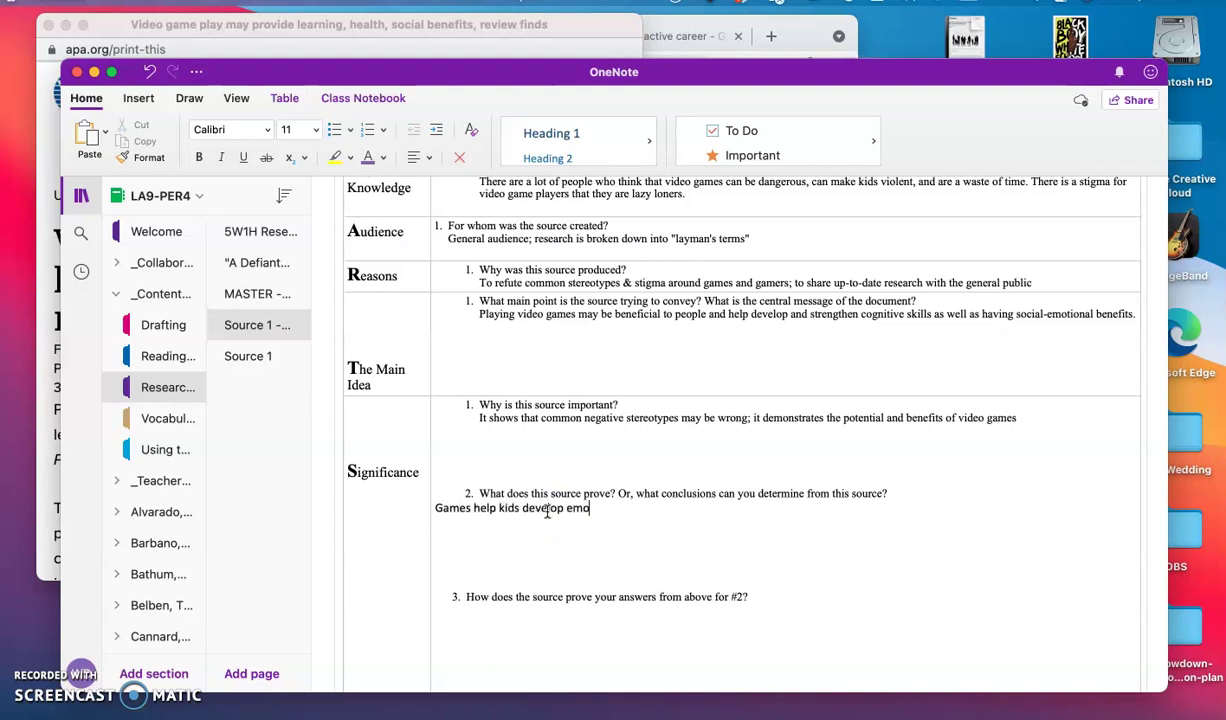
type("tional resilie")
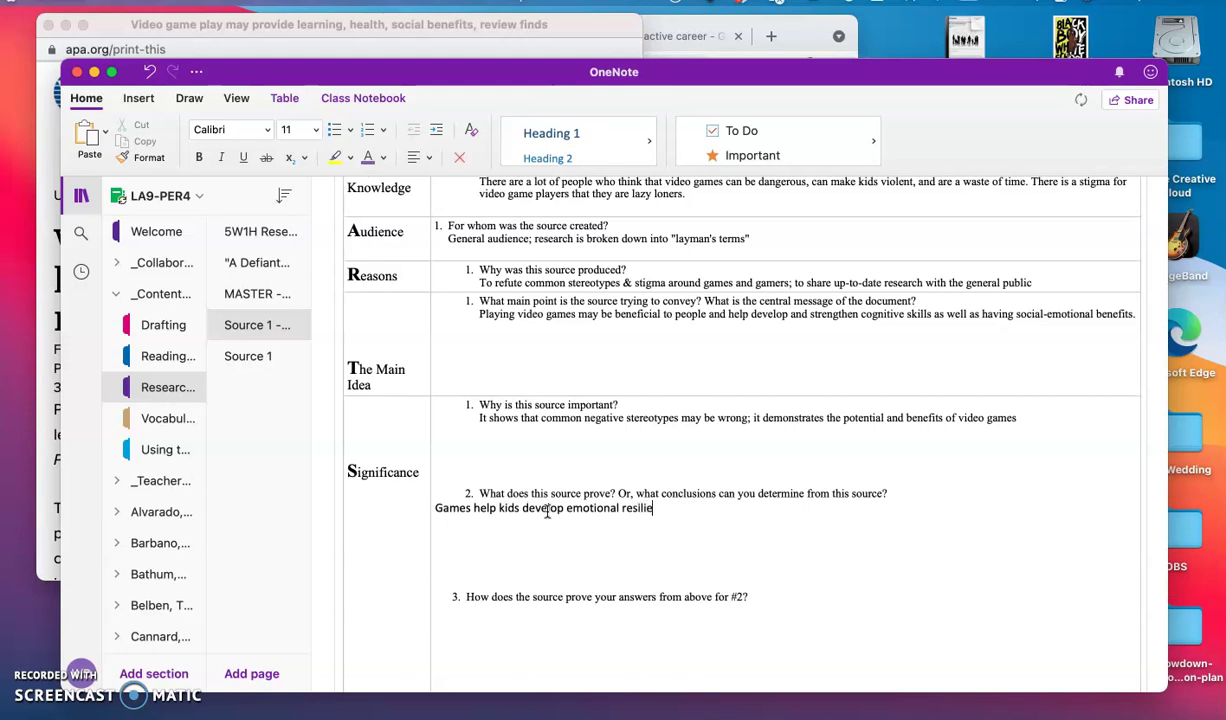
type("nce")
Examine the article passage on the Source 1 page about children developing problem-solving skills.
left_click(262, 356)
scroll(590, 480, "down", 1)
scroll(607, 457, "down", 1)
scroll(607, 456, "up", 1)
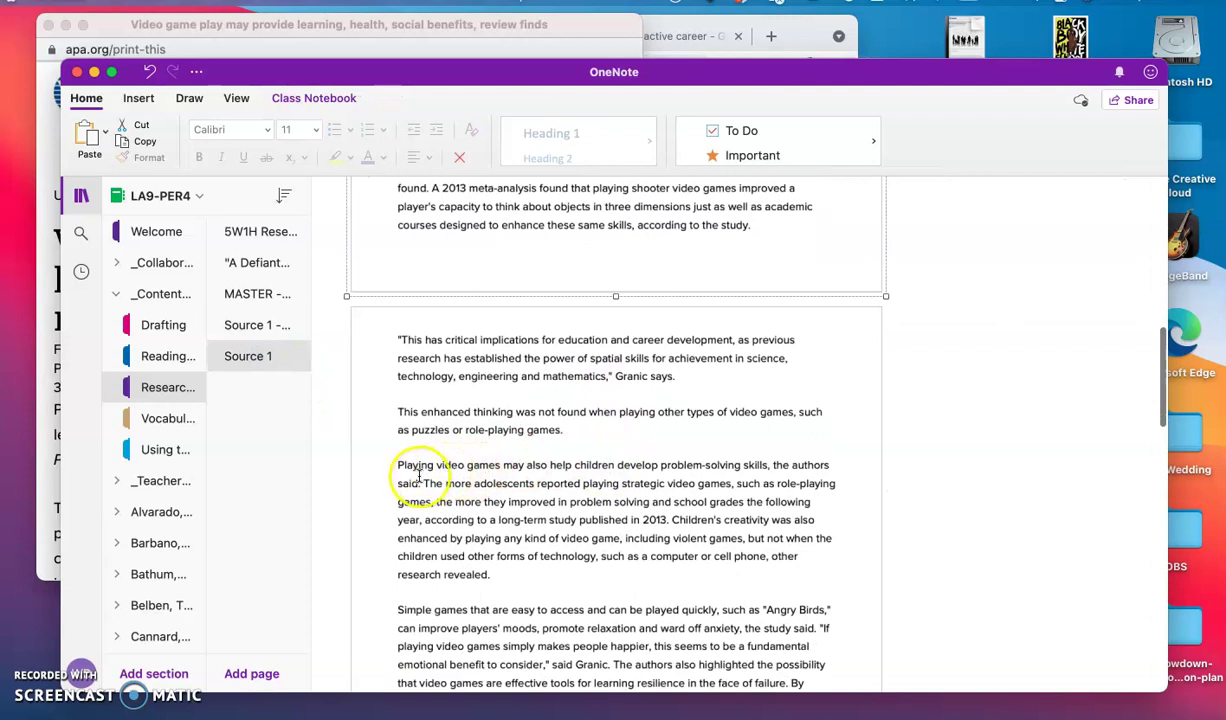
left_click(520, 467)
left_click_drag(520, 467, 794, 471)
left_click(777, 471)
left_click(761, 463)
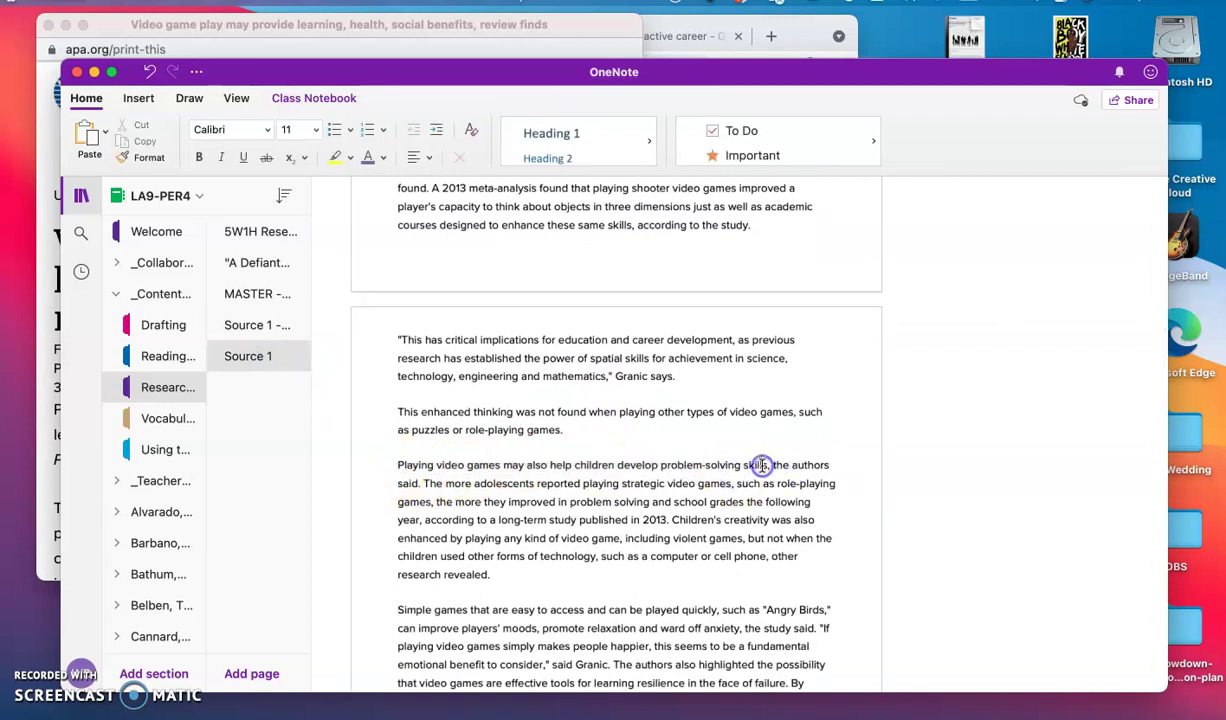
left_click(618, 460)
left_click(727, 472)
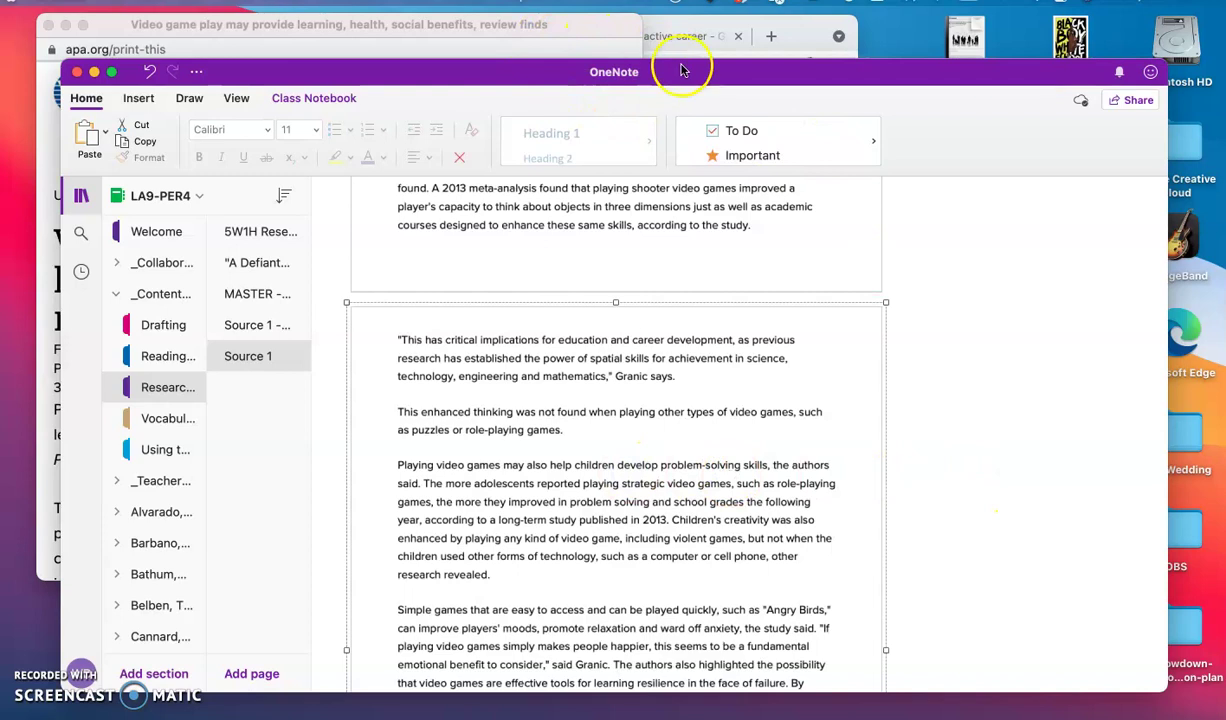
Return to the APPARTS evaluation page and continue the Significance question 2 answer with ", problem-solving skills,".
left_click(280, 324)
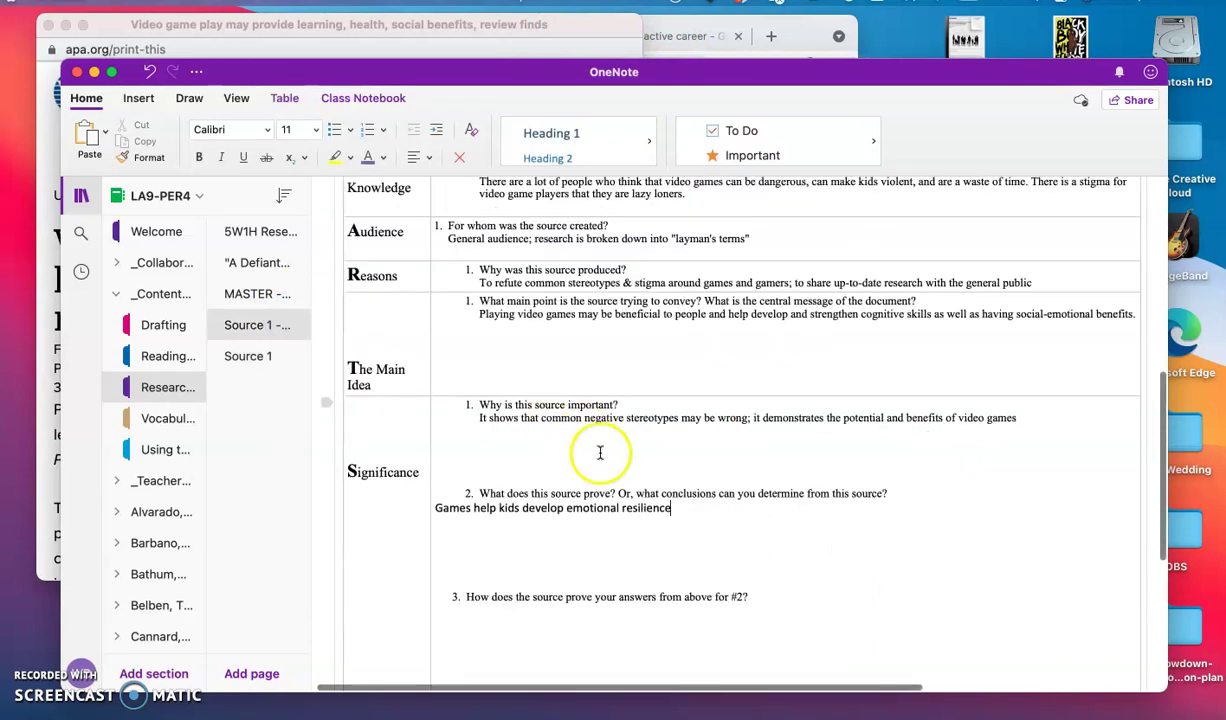
left_click(671, 509)
type(", p")
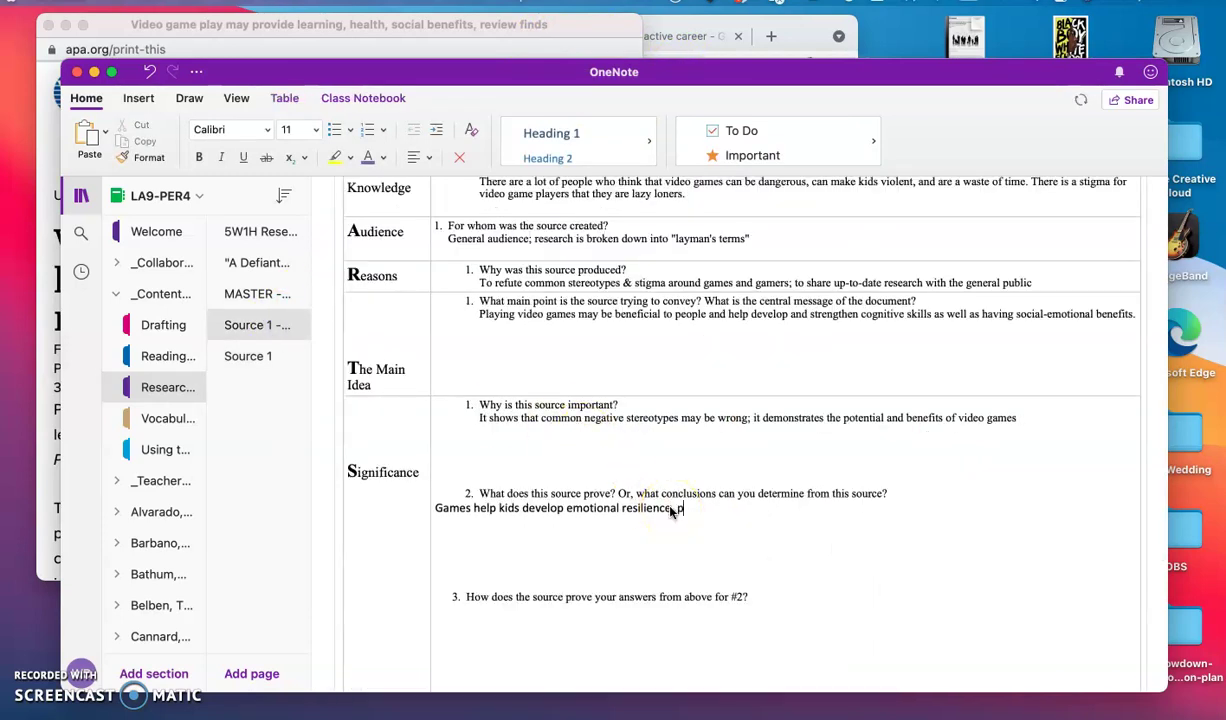
type("rove")
type("lem-s")
type("olving skills,")
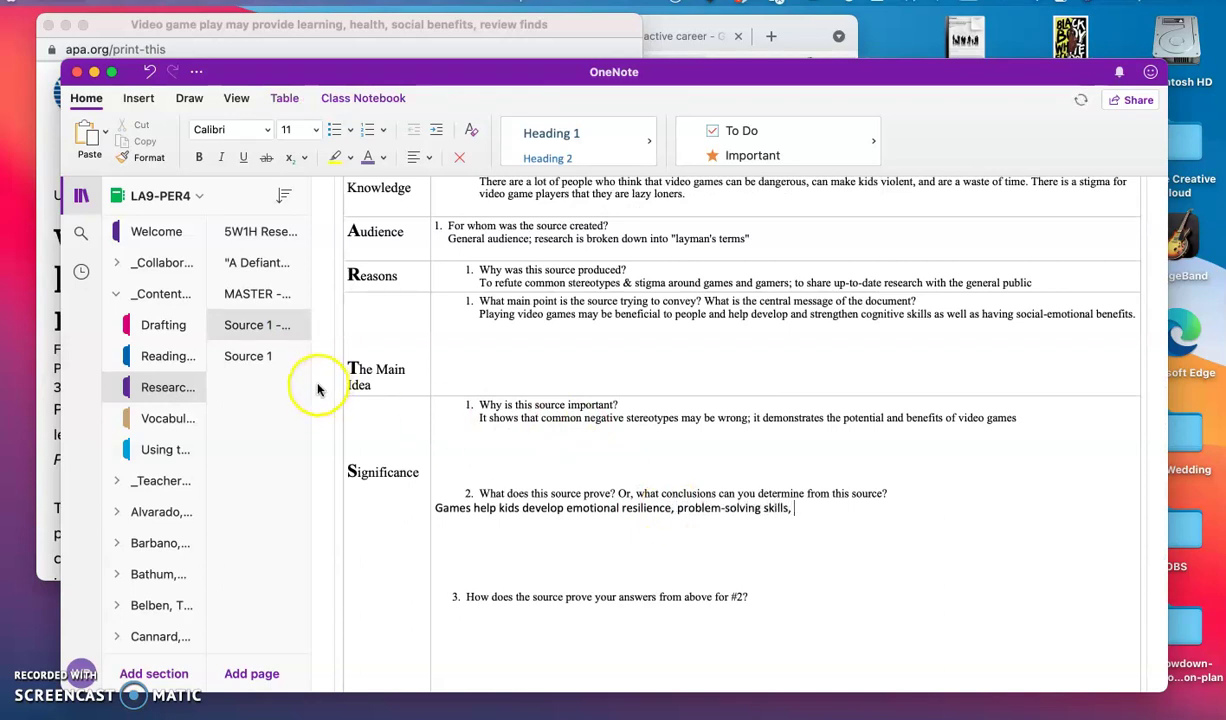
Examine the article on the Source 1 page for further cognitive skills that video games may strengthen.
left_click(270, 358)
scroll(690, 475, "up", 5)
scroll(690, 475, "up", 2)
scroll(690, 475, "down", 2)
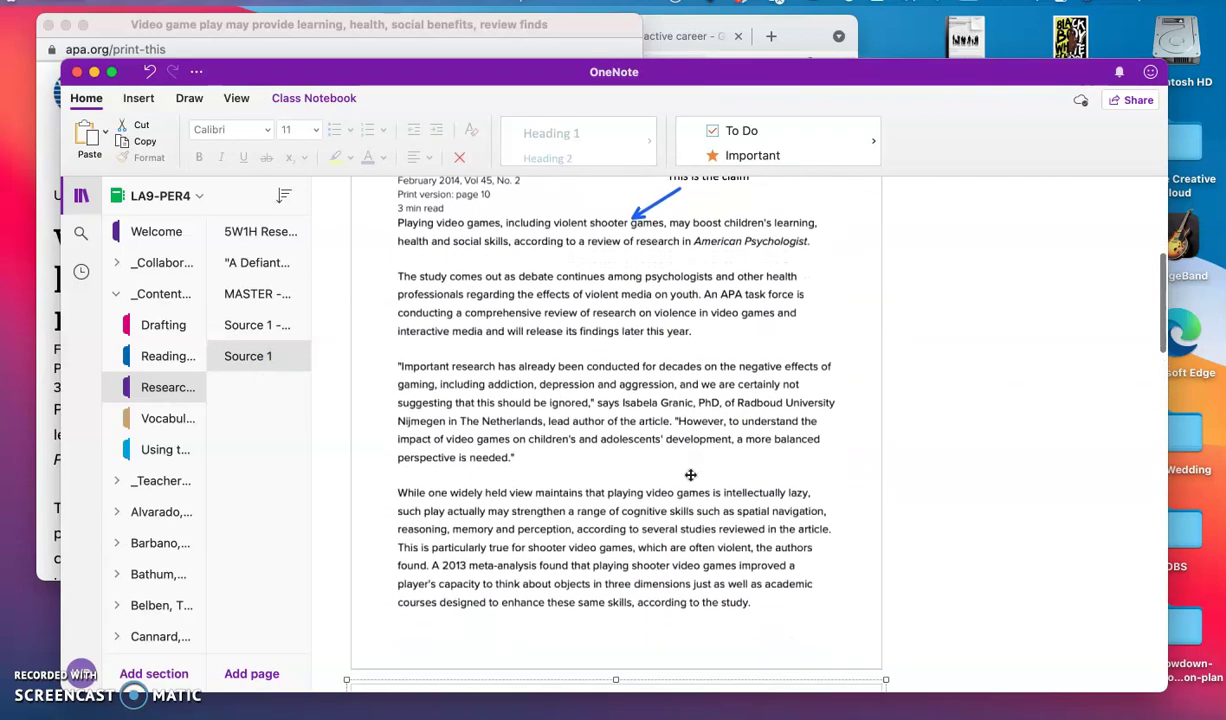
scroll(690, 475, "down", 1)
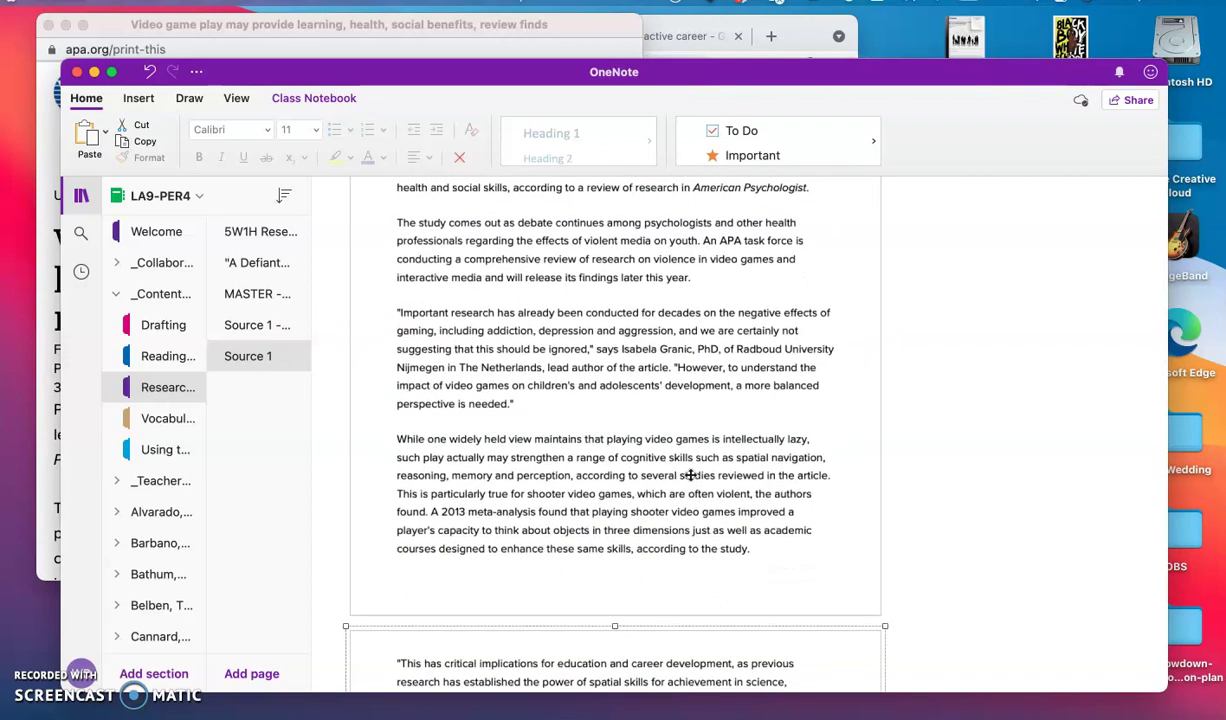
scroll(690, 475, "up", 1)
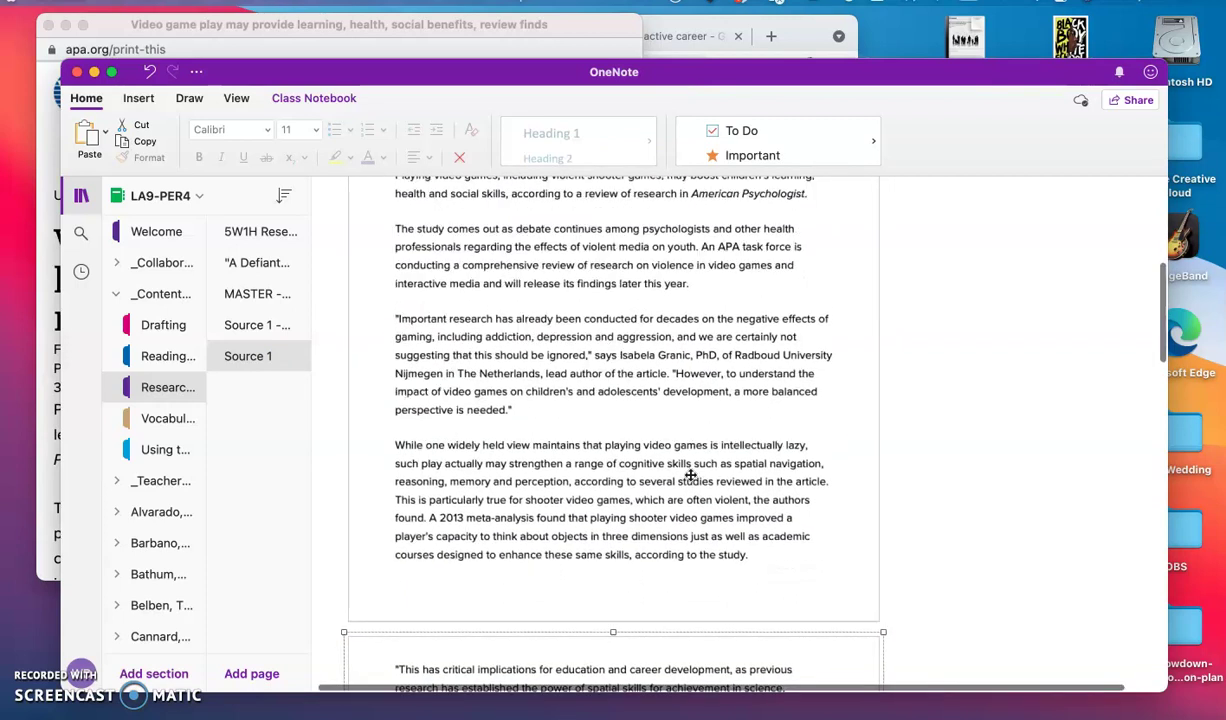
scroll(690, 475, "down", 1)
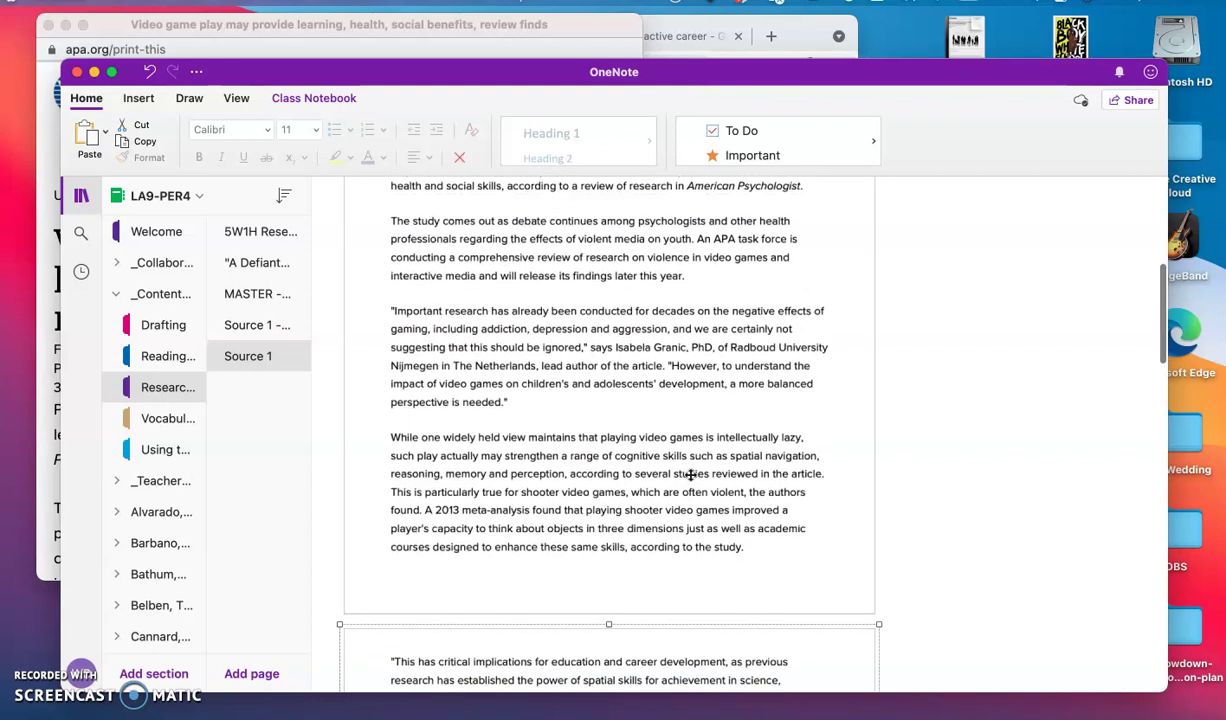
scroll(690, 475, "down", 2)
left_click(684, 444)
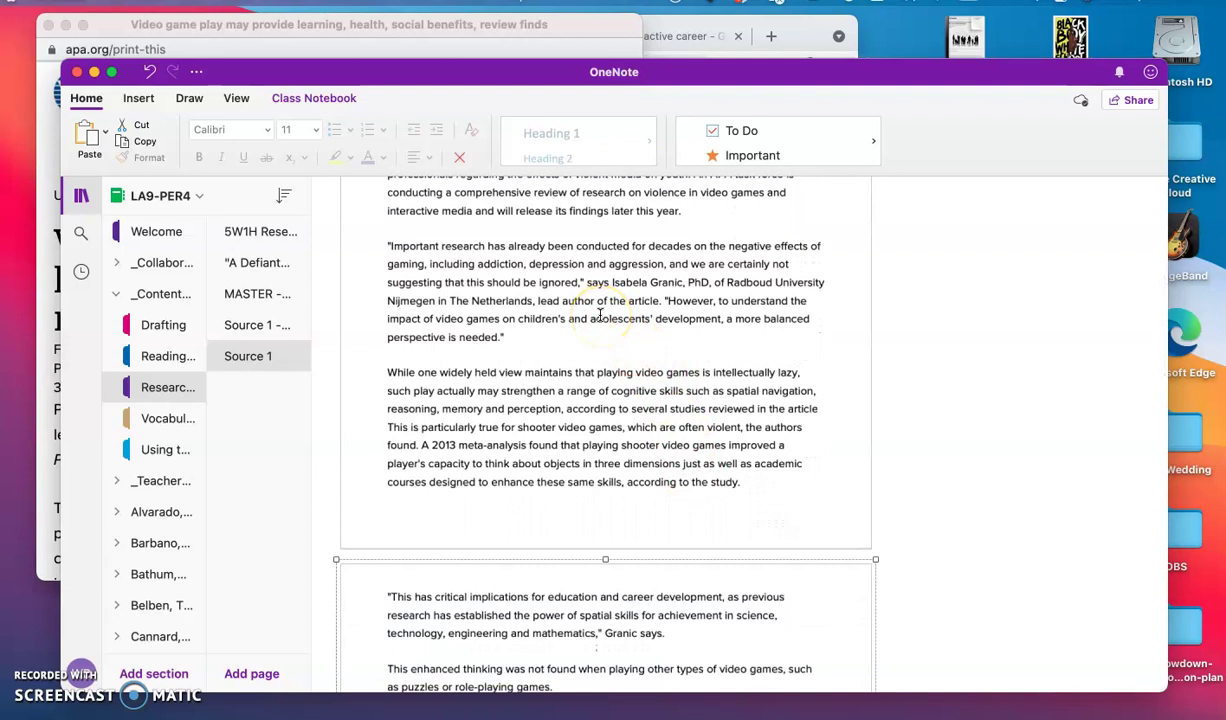
scroll(600, 315, "down", 1)
scroll(600, 315, "down", 1)
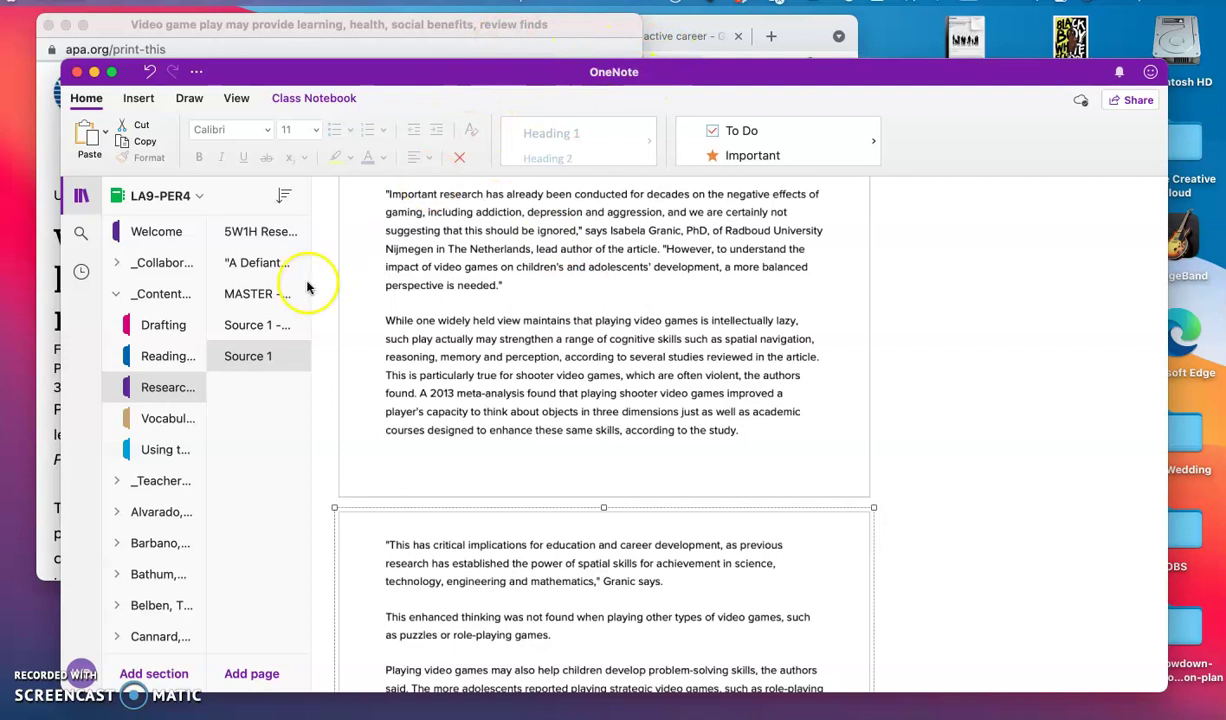
Finish the Significance question 2 answer on the evaluation page with "spatial navigation, and other important skills.", correcting the spelling of "navigation".
left_click(257, 325)
type("s")
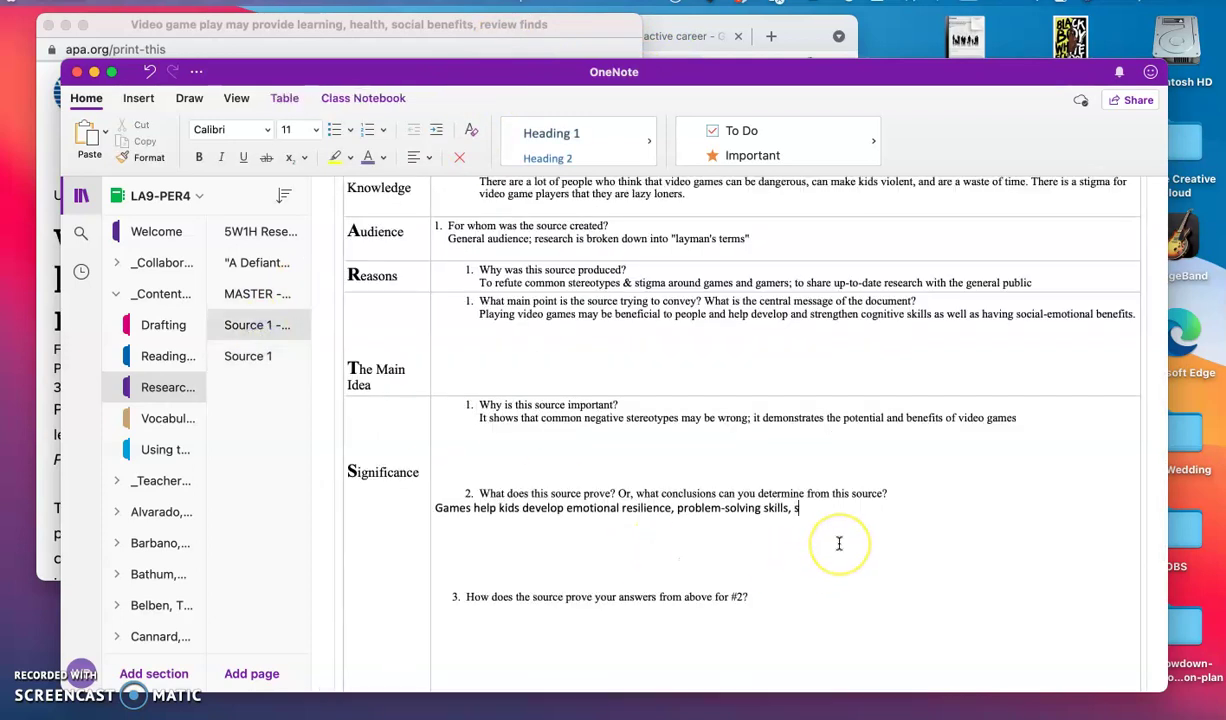
type("pacial navication, and othe")
left_click(868, 518)
right_click(866, 512)
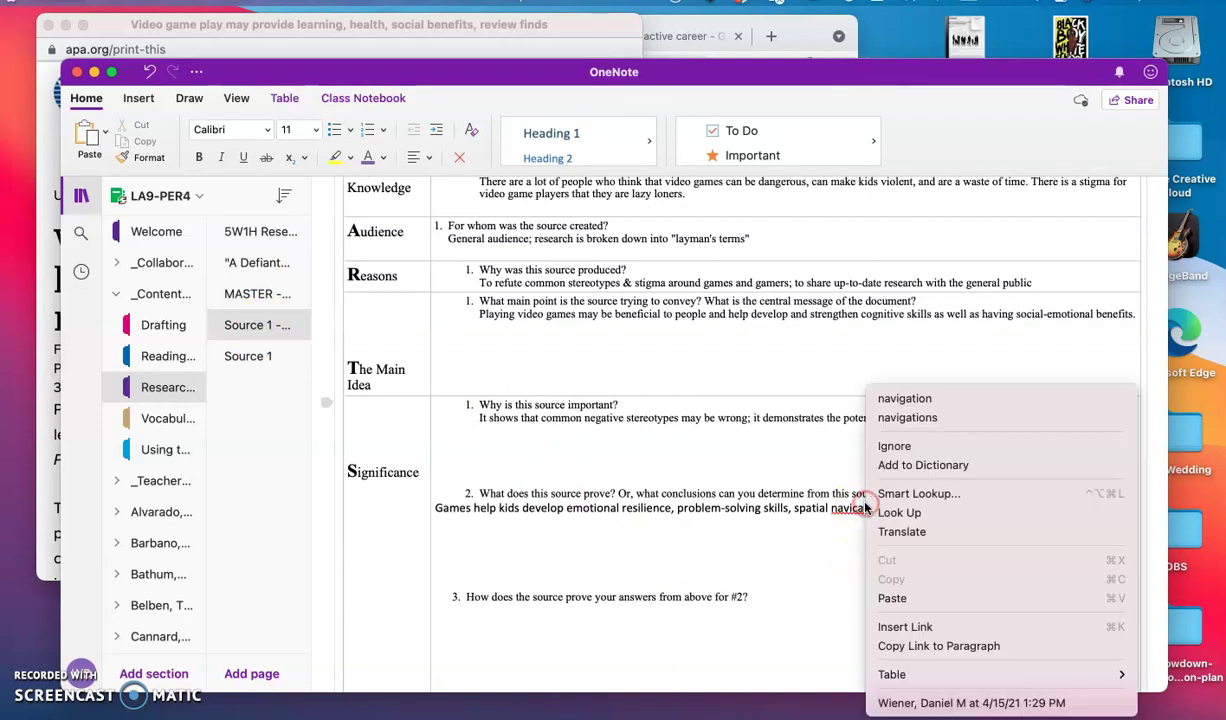
left_click(920, 399)
left_click(972, 510)
type("r")
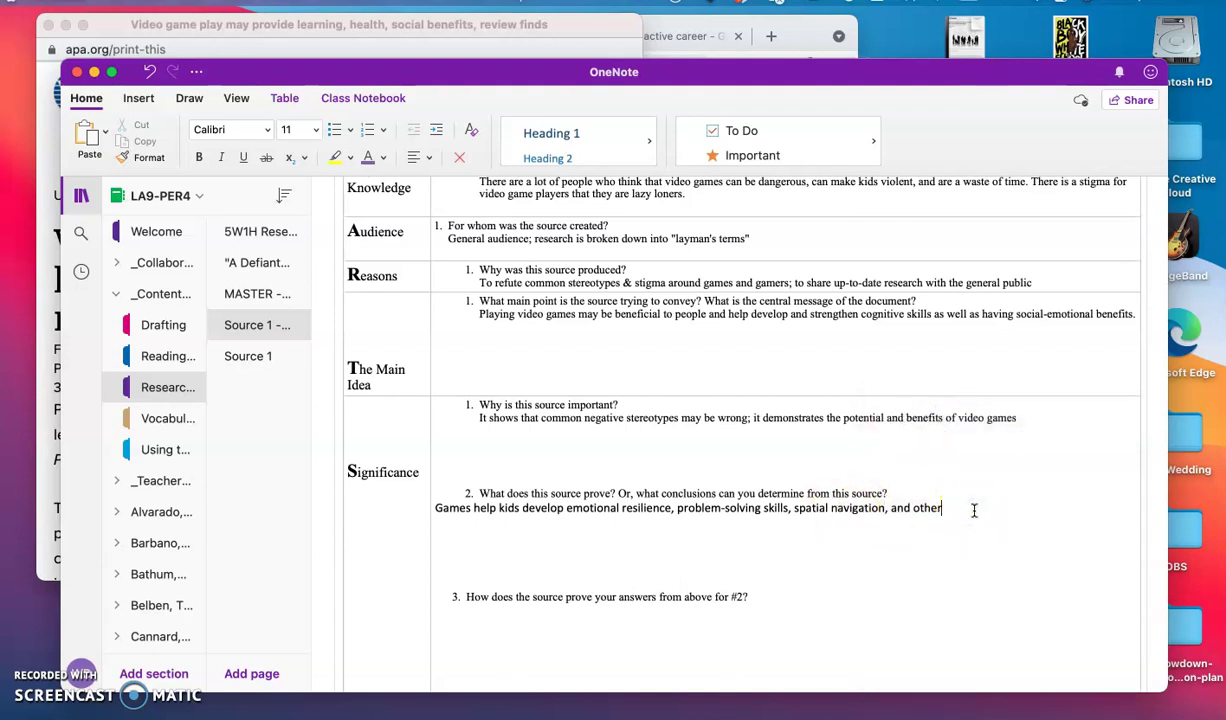
type(" impo")
key("BackSpace")
Begin the answer to Significance question 3 with "It cites research conducted in 2013 as well as the author of the study who".
scroll(681, 564, "down", 2)
left_click(633, 573)
type("It cites resear")
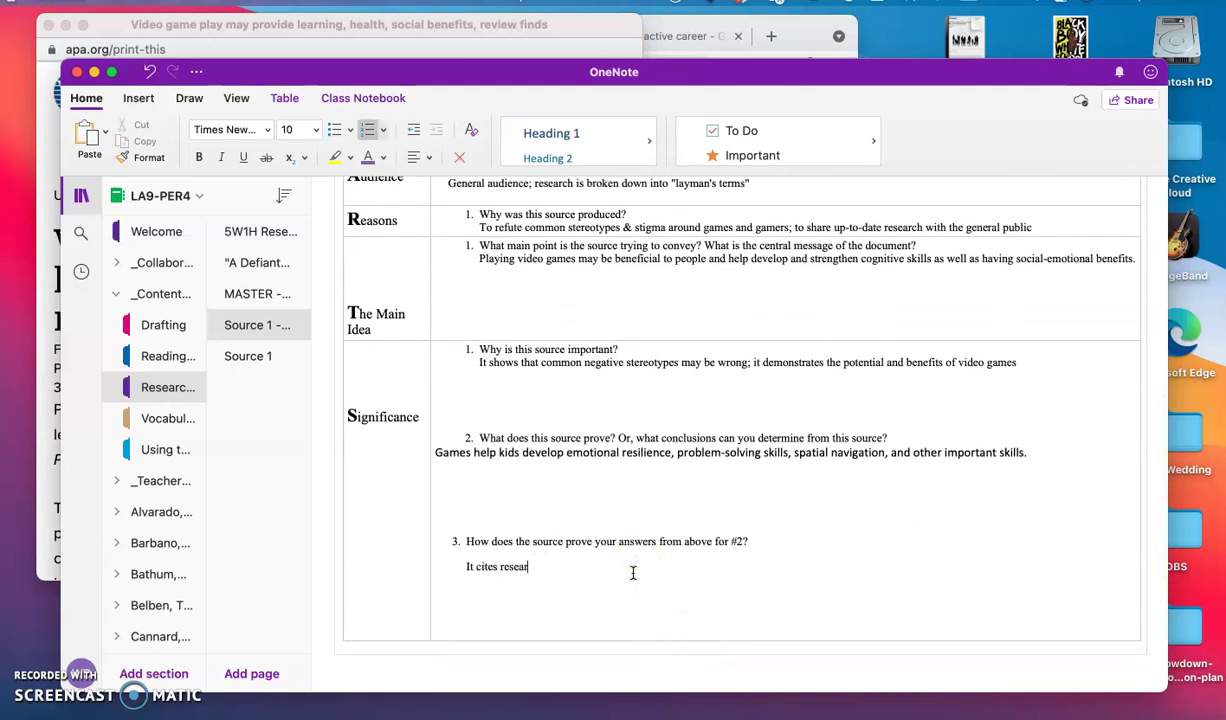
type("ch conducted in 2013 as well a")
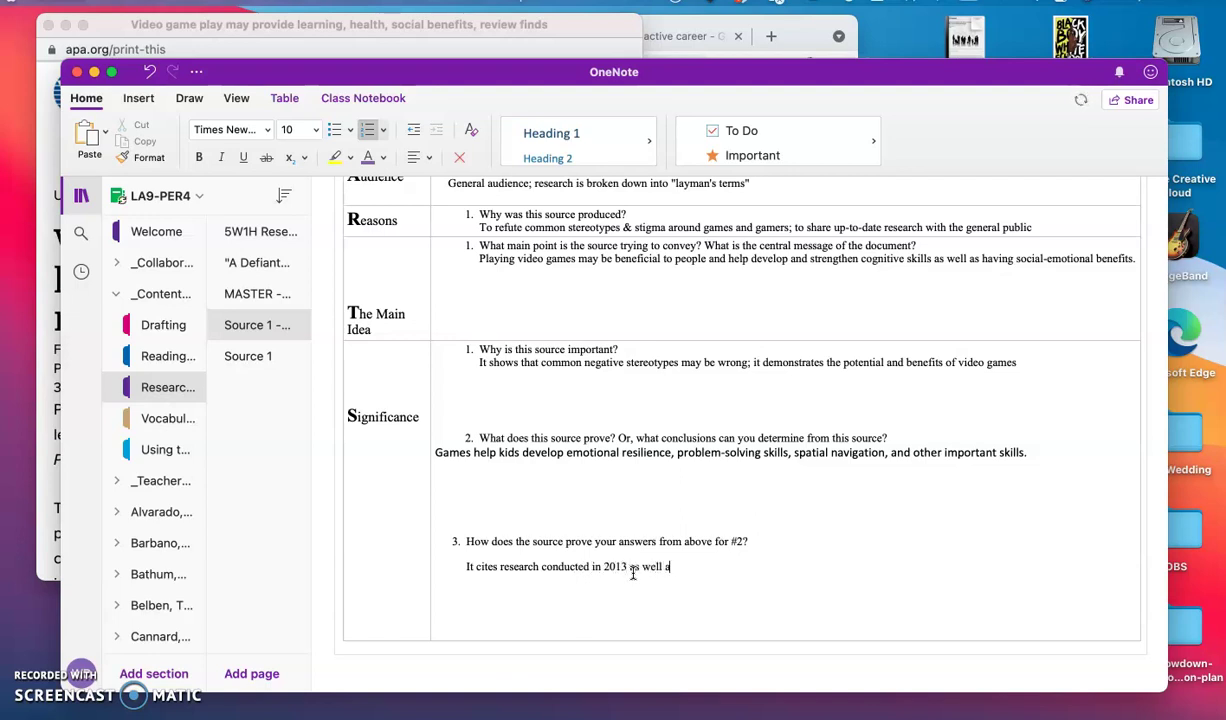
type("s the author of the study")
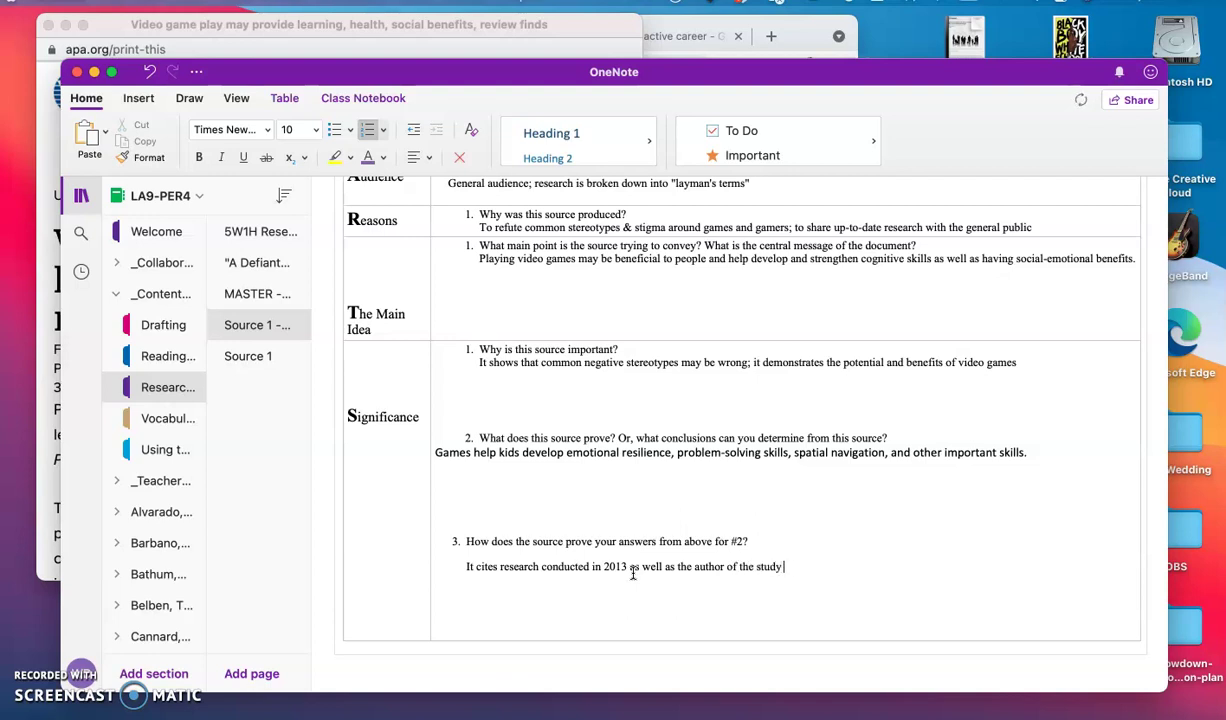
type(" wn")
key("BackSpace")
type("ho")
Check the study author's credentials on the Source 1 page and finish the question 3 answer with "holds a PhD and is a professor in the Netherlands.".
left_click(265, 357)
left_click(520, 438)
scroll(519, 437, "up", 5)
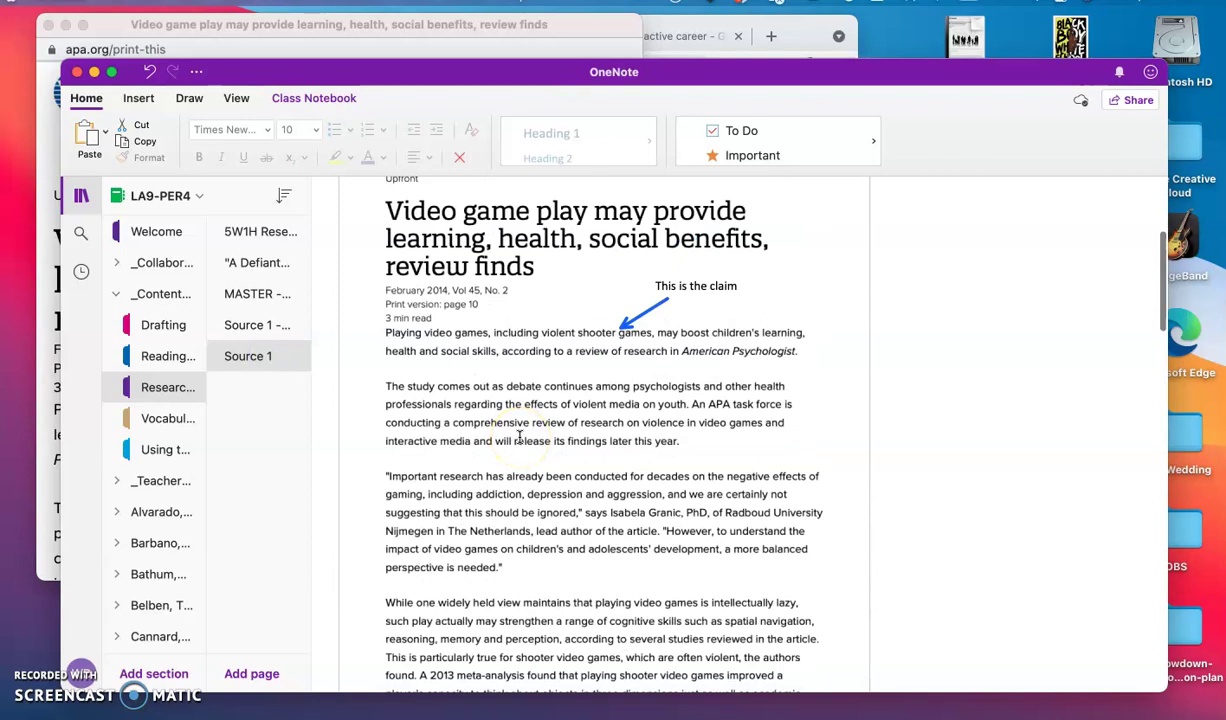
left_click(259, 333)
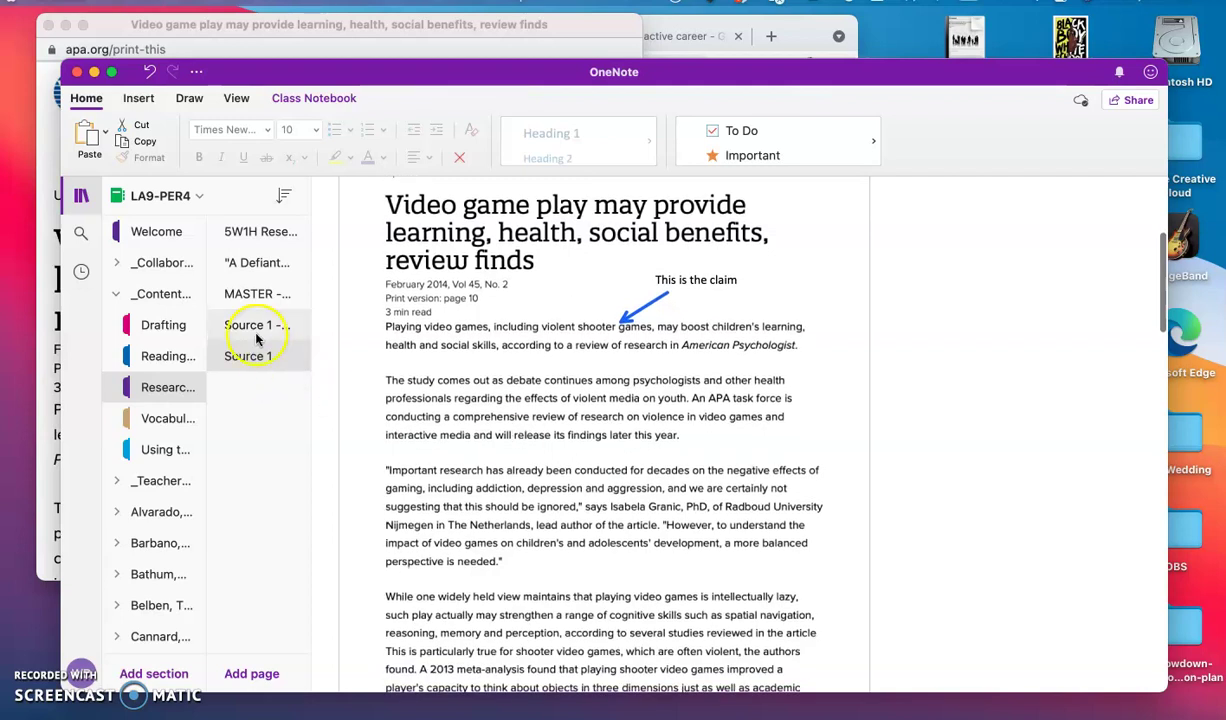
left_click(266, 339)
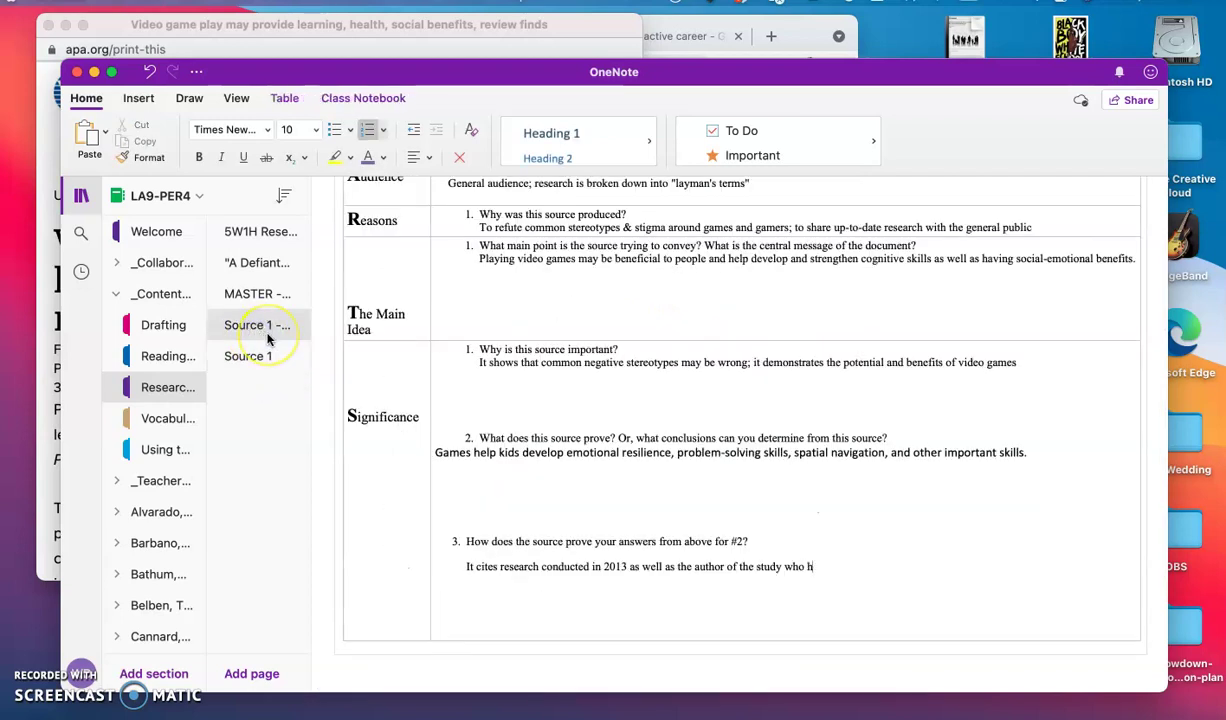
type("a PhD and is a")
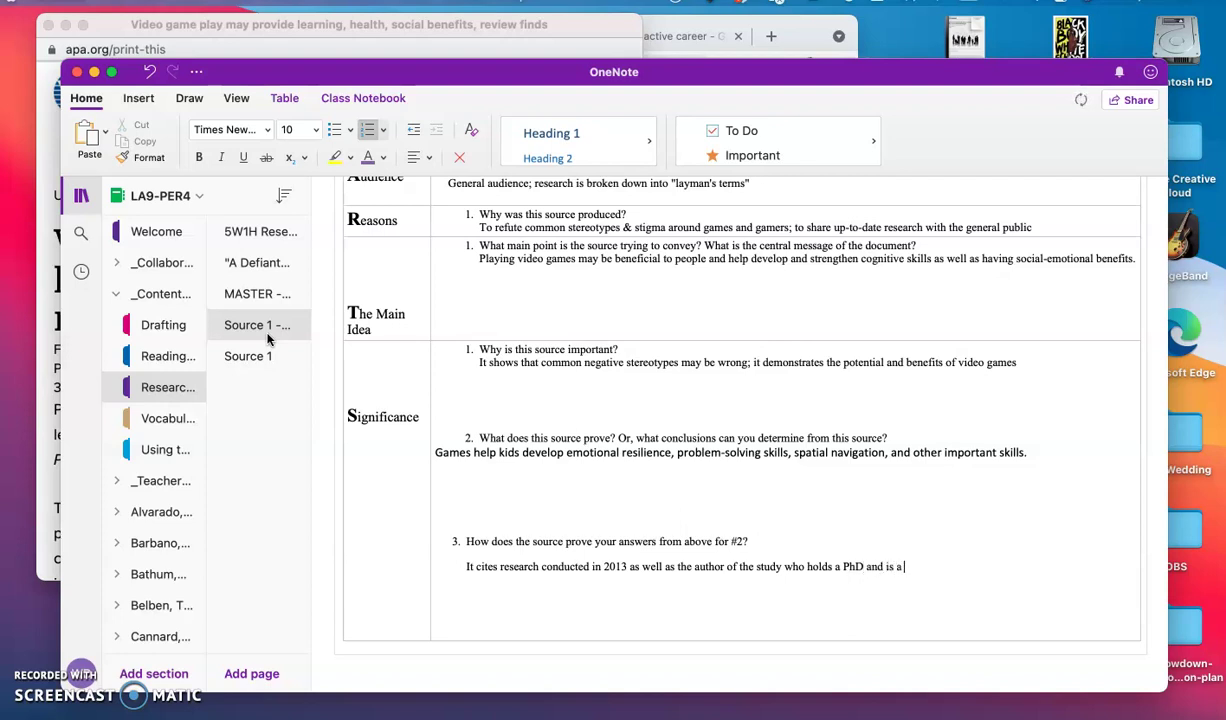
type(" professor in the Netherlands.")
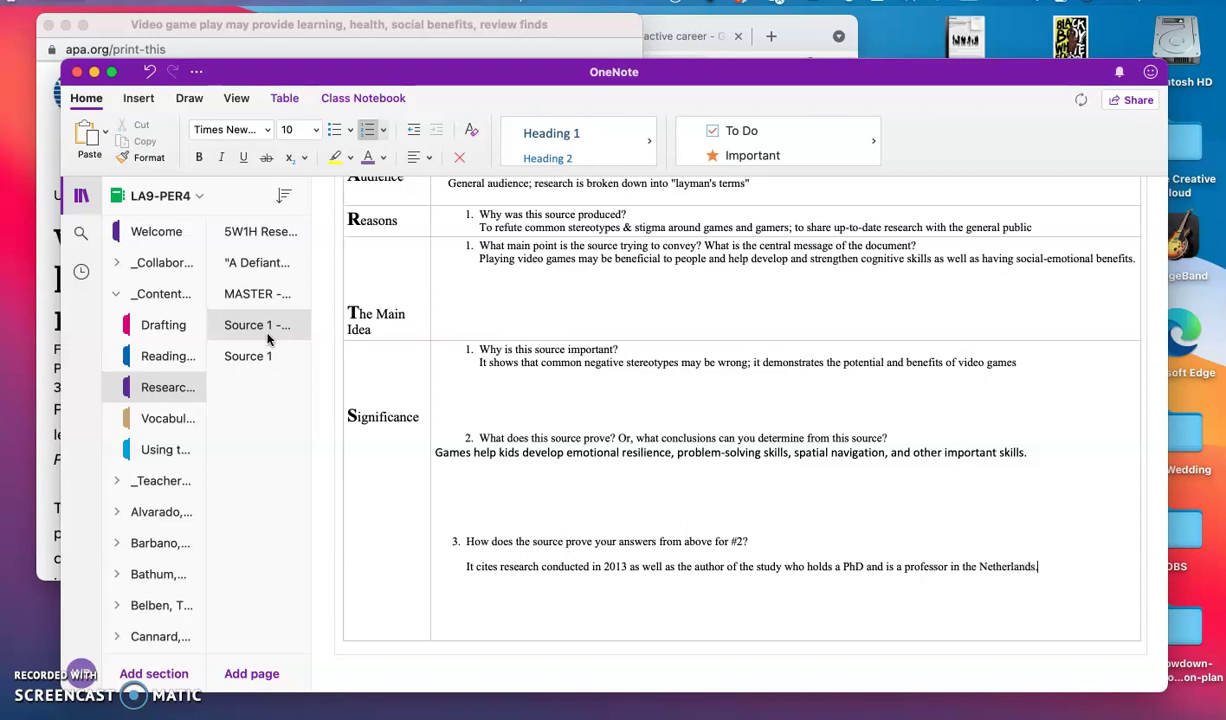
Review the completed APPARTS form from end to beginning and switch to the browser window with the APA article.
scroll(627, 564, "down", 5)
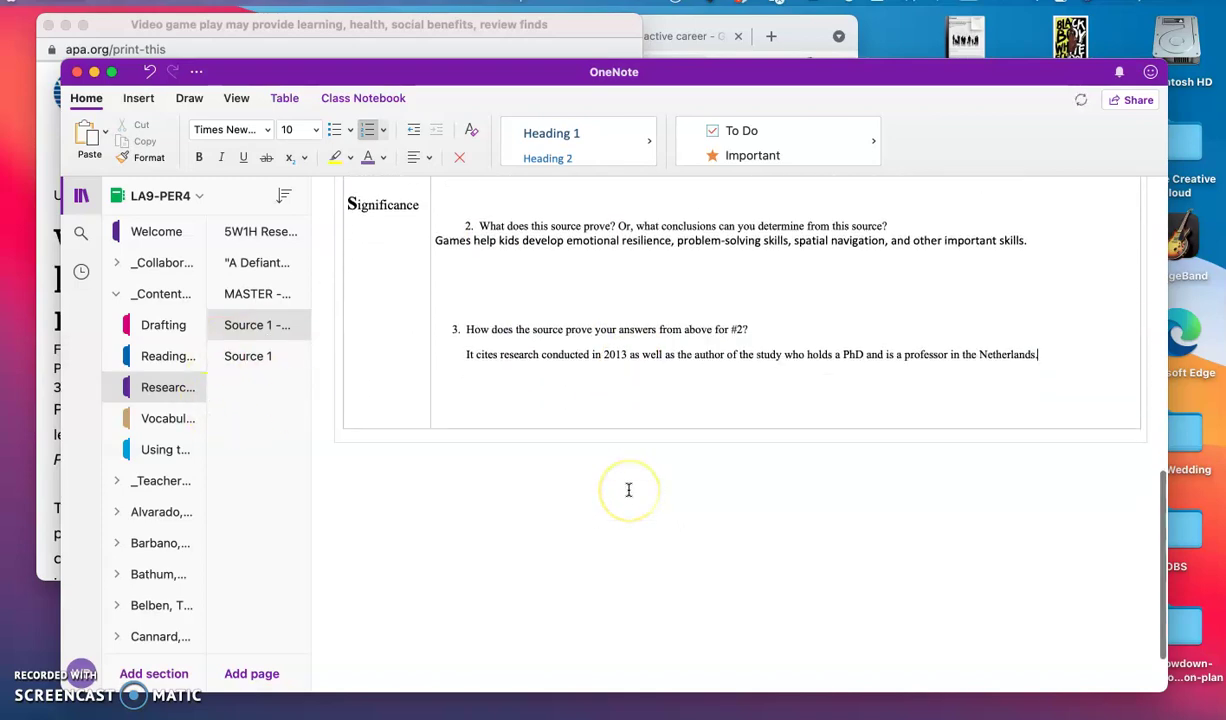
scroll(628, 490, "up", 5)
scroll(628, 490, "up", 10)
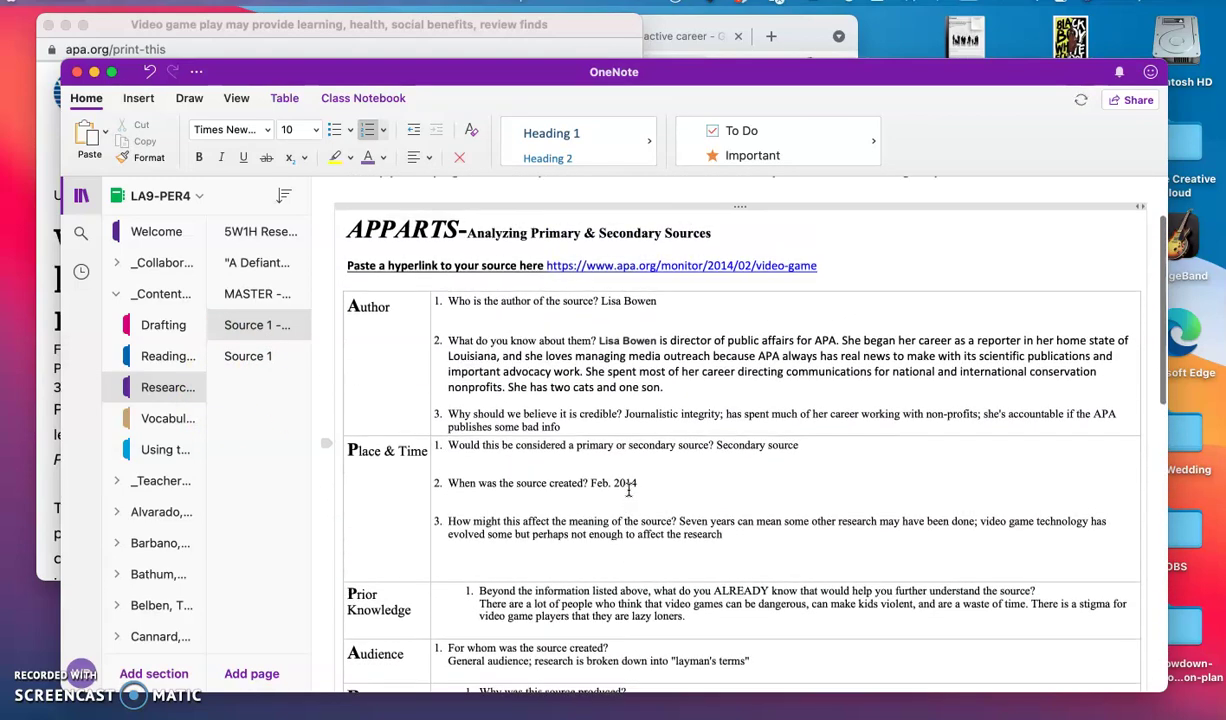
scroll(628, 490, "up", 3)
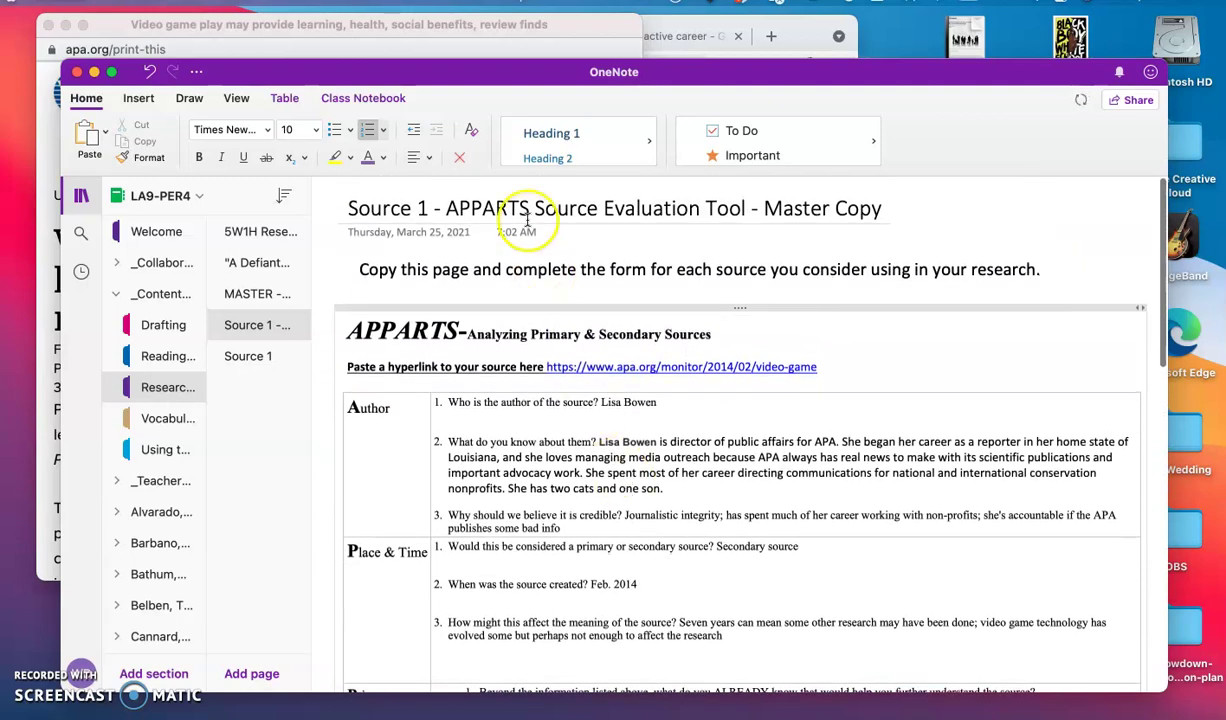
left_click(466, 40)
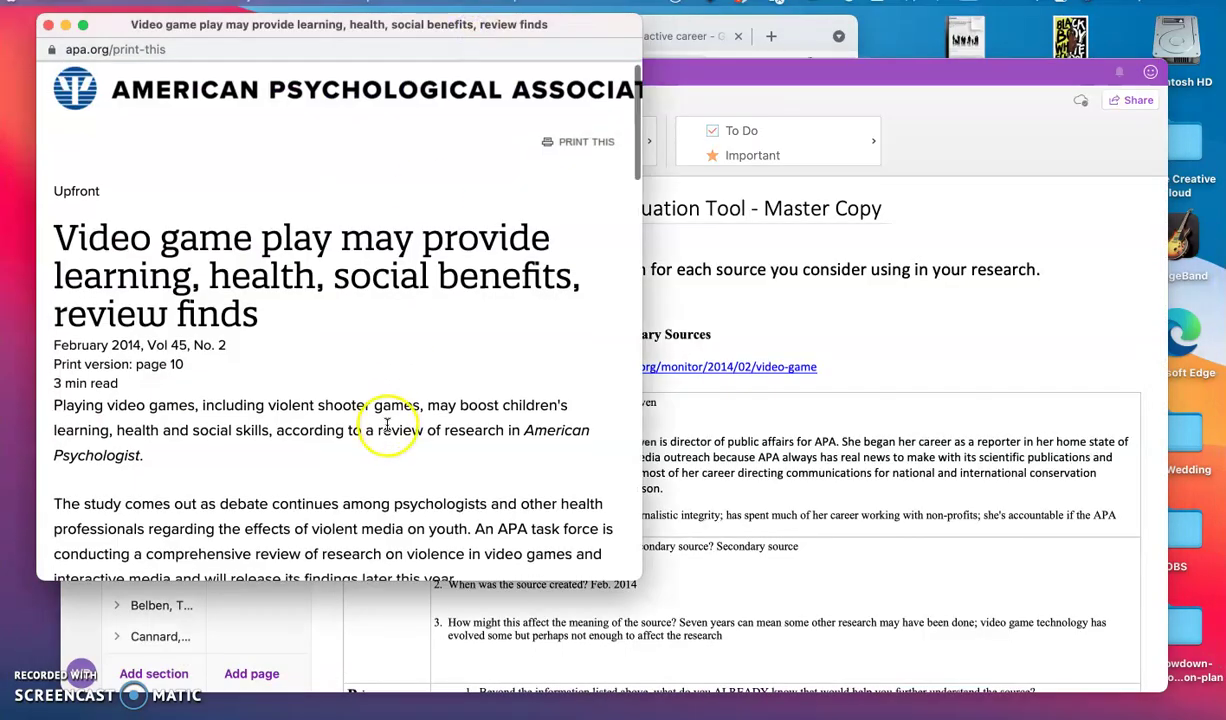